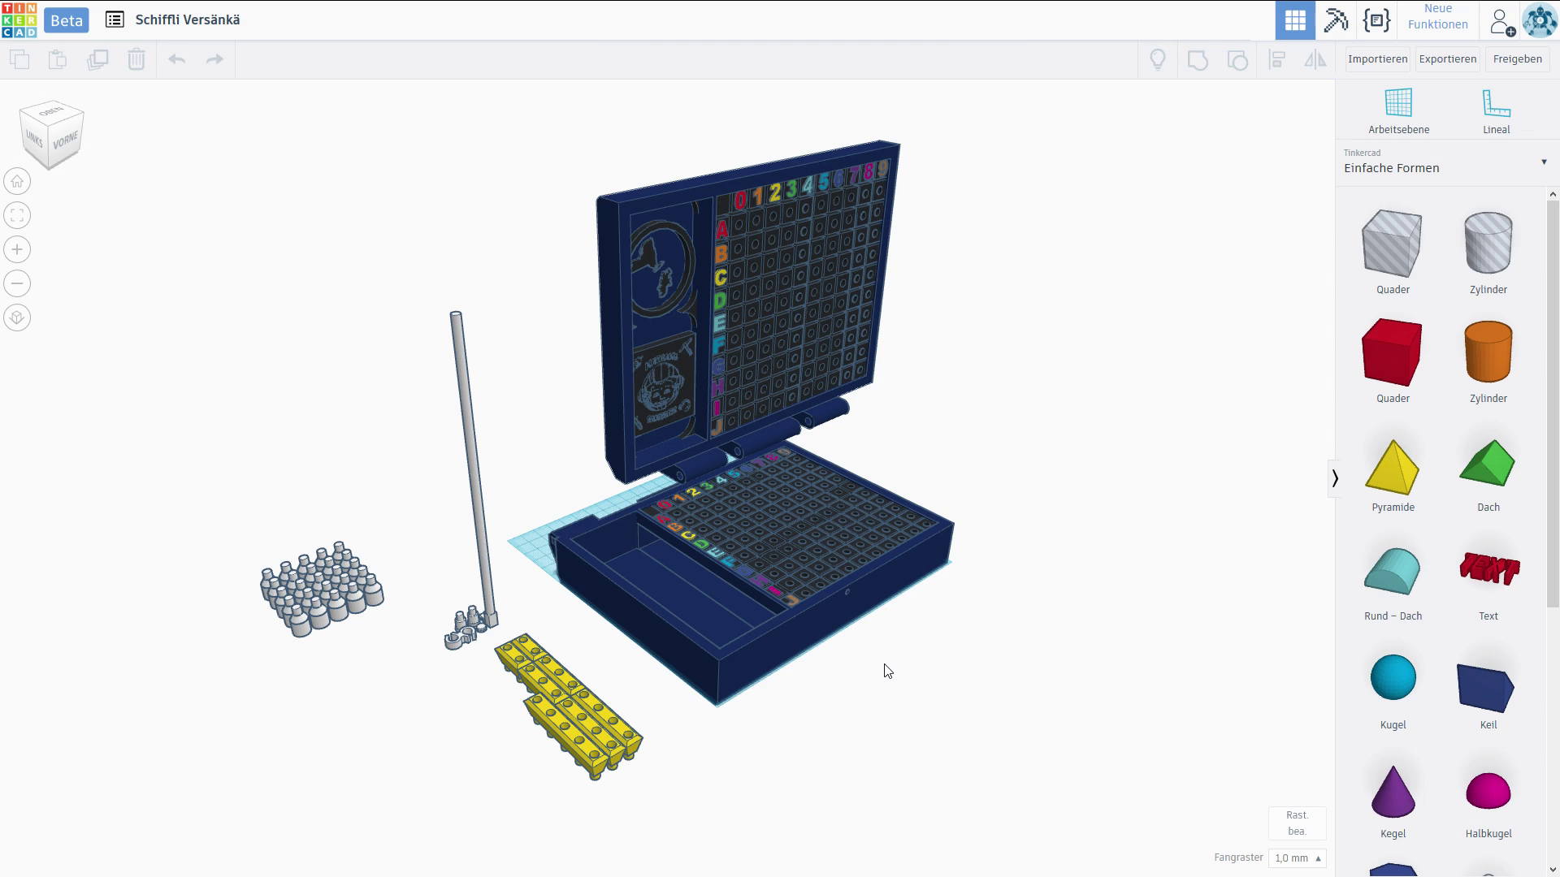
- Orbit the battleship scene to a straight left-side view and back out
right_drag(886, 668, 884, 668)
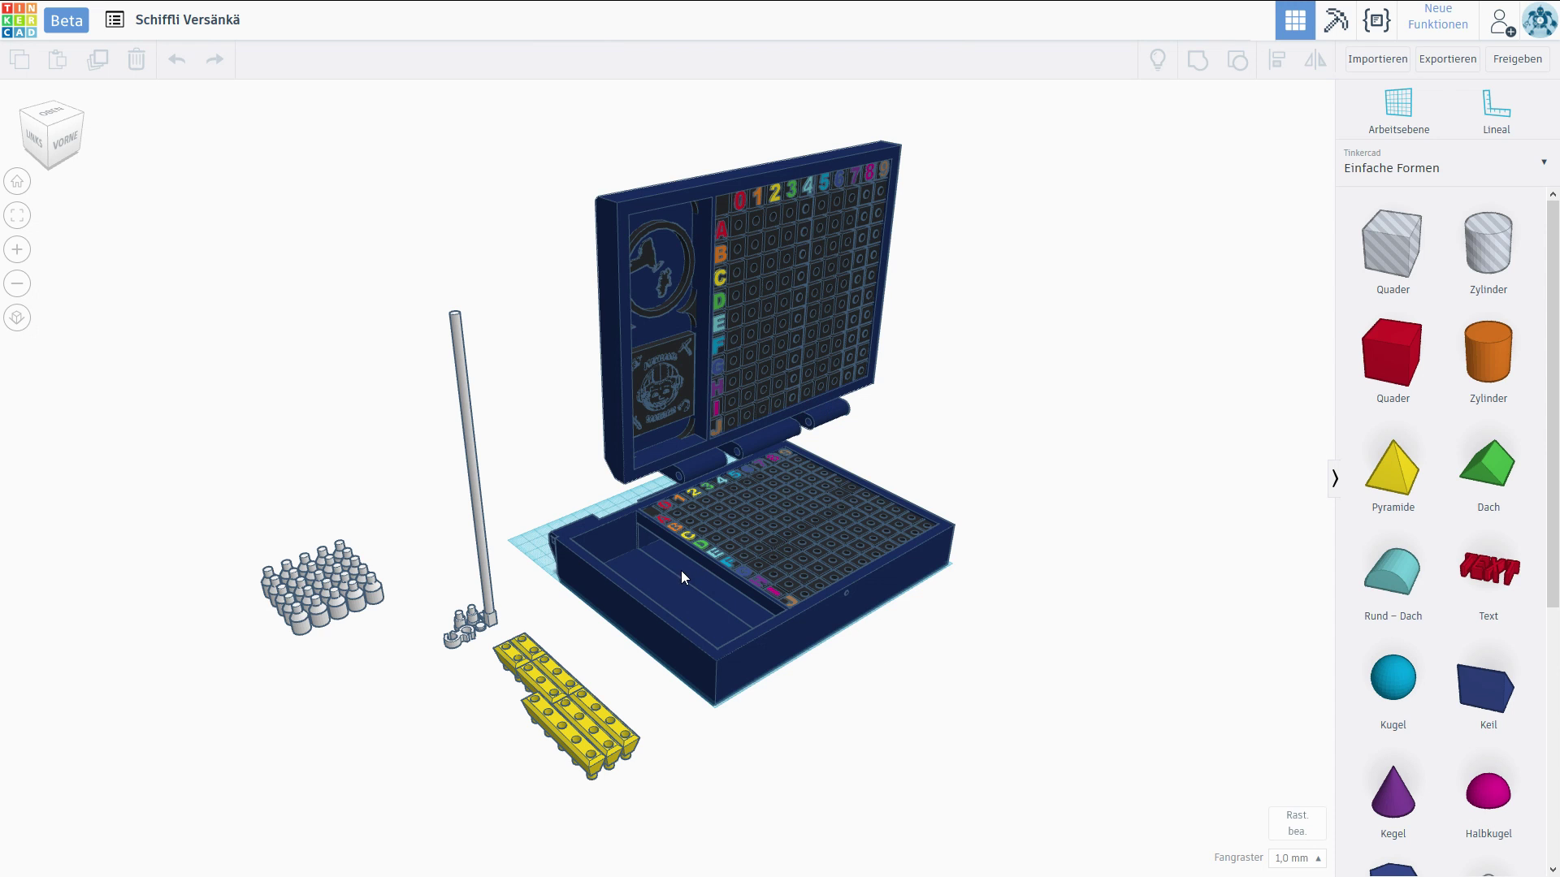
right_drag(681, 570, 987, 634)
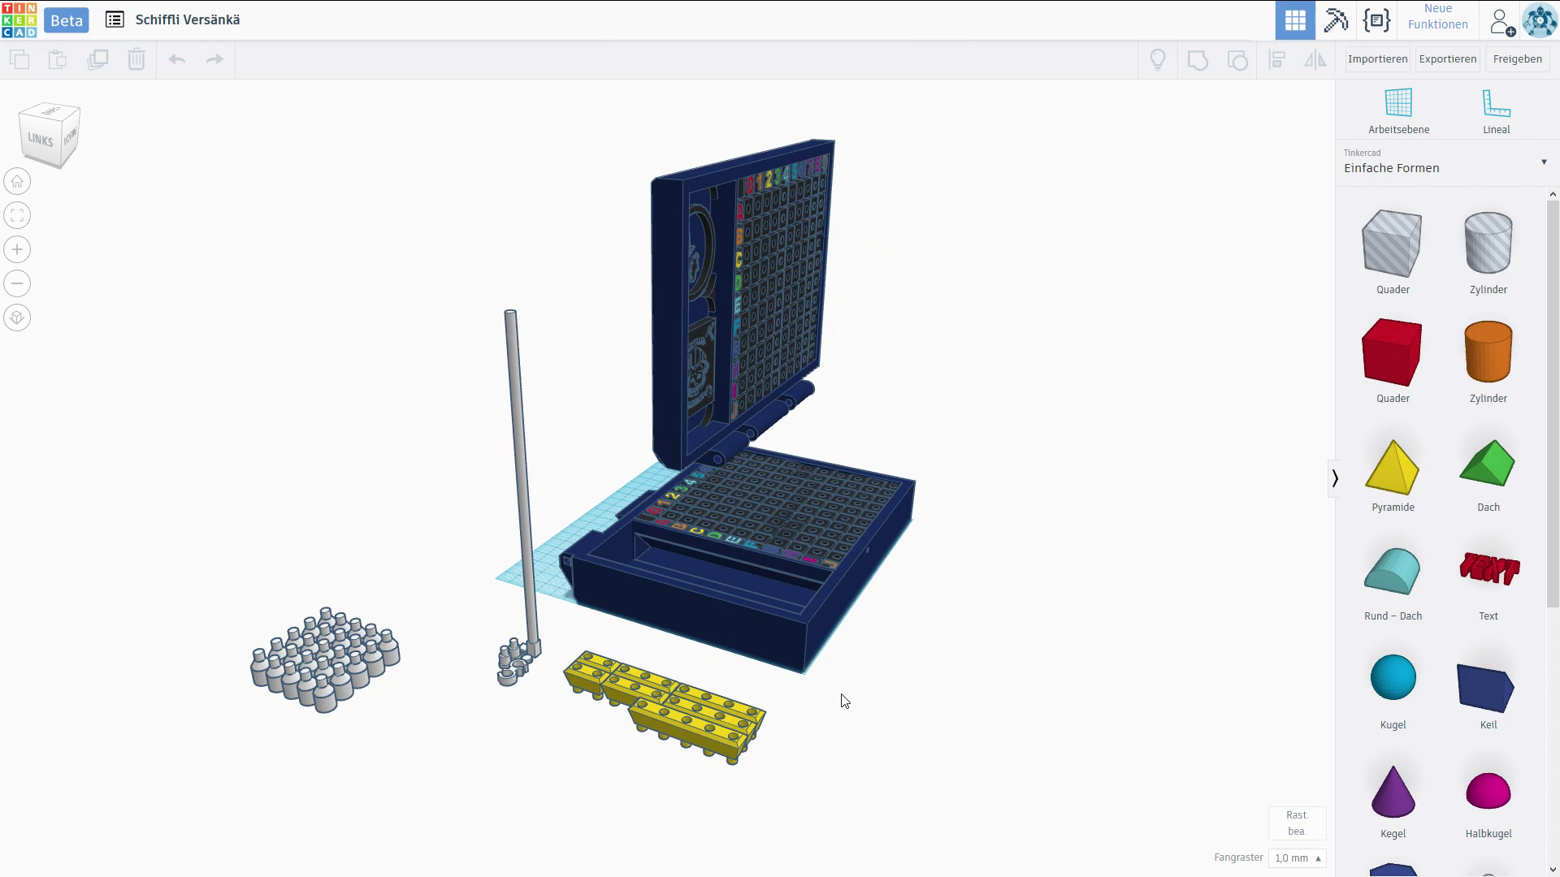
right_drag(841, 701, 966, 698)
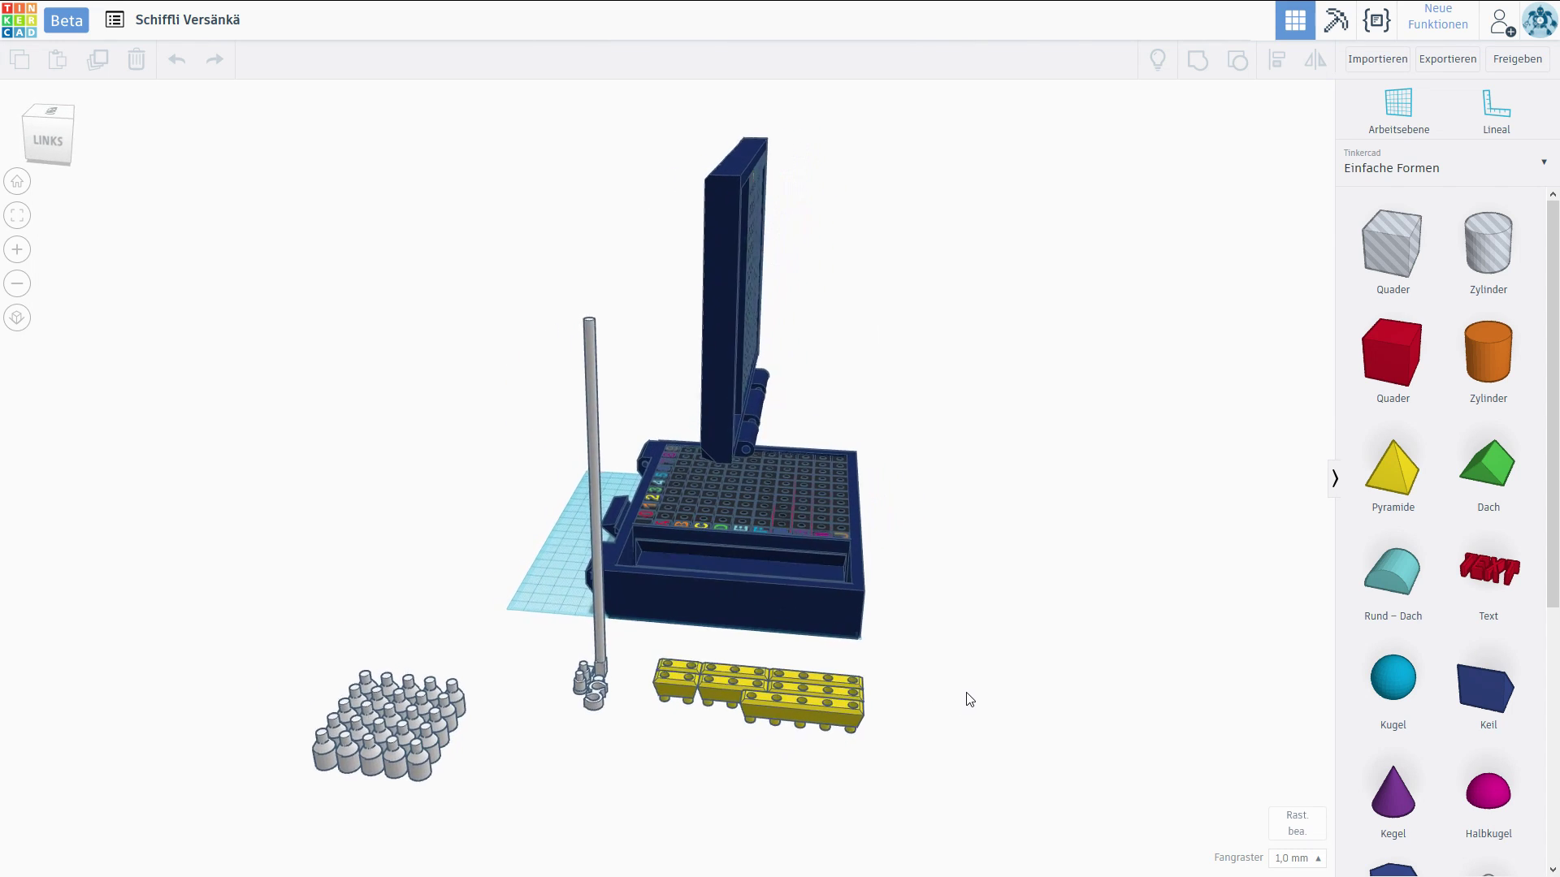
mouse_move(990, 667)
right_down()
mouse_move(916, 671)
mouse_move(951, 695)
mouse_move(488, 715)
right_up()
- Highlight the grey peg grid, the pegged pole and the yellow bricks, then deselect
click(460, 715)
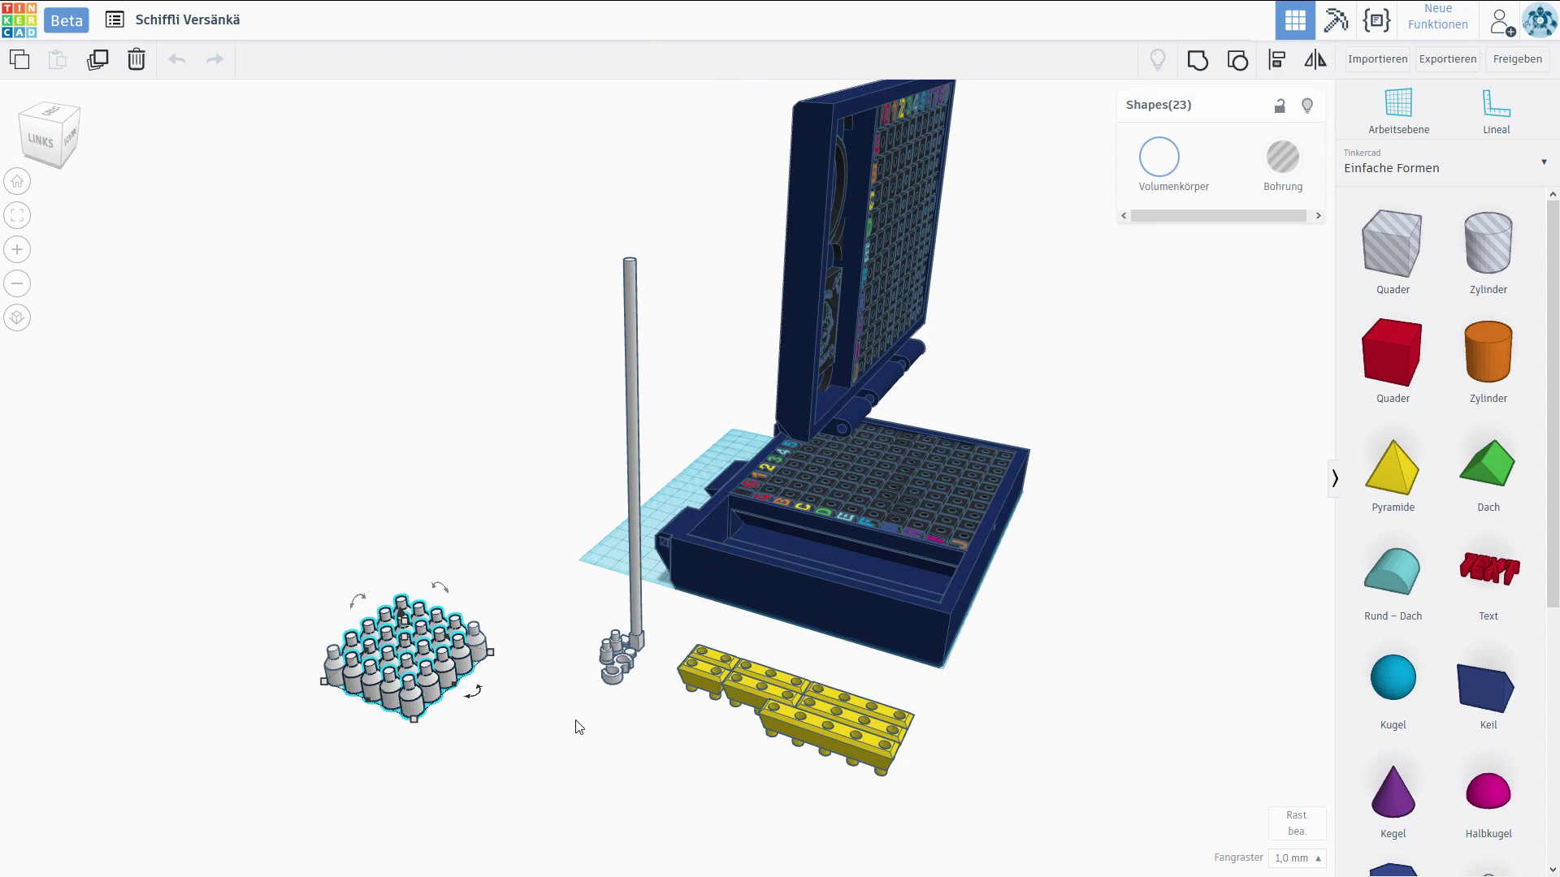
click(637, 714)
mouse_move(676, 719)
right_down()
mouse_move(745, 541)
mouse_move(949, 535)
right_up()
right_drag(792, 606, 801, 677)
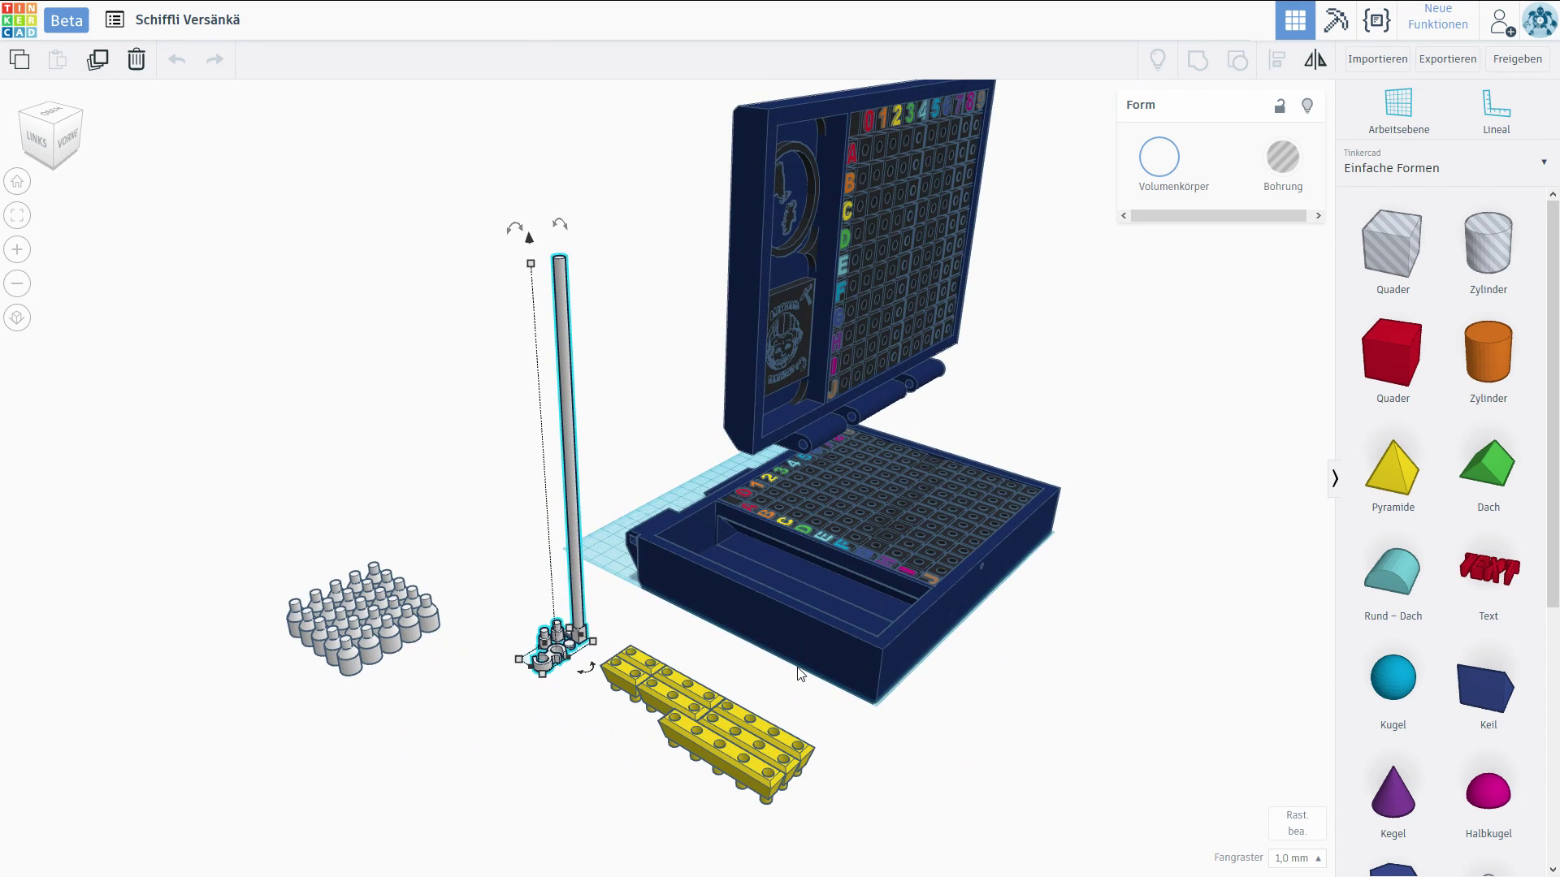
click(624, 722)
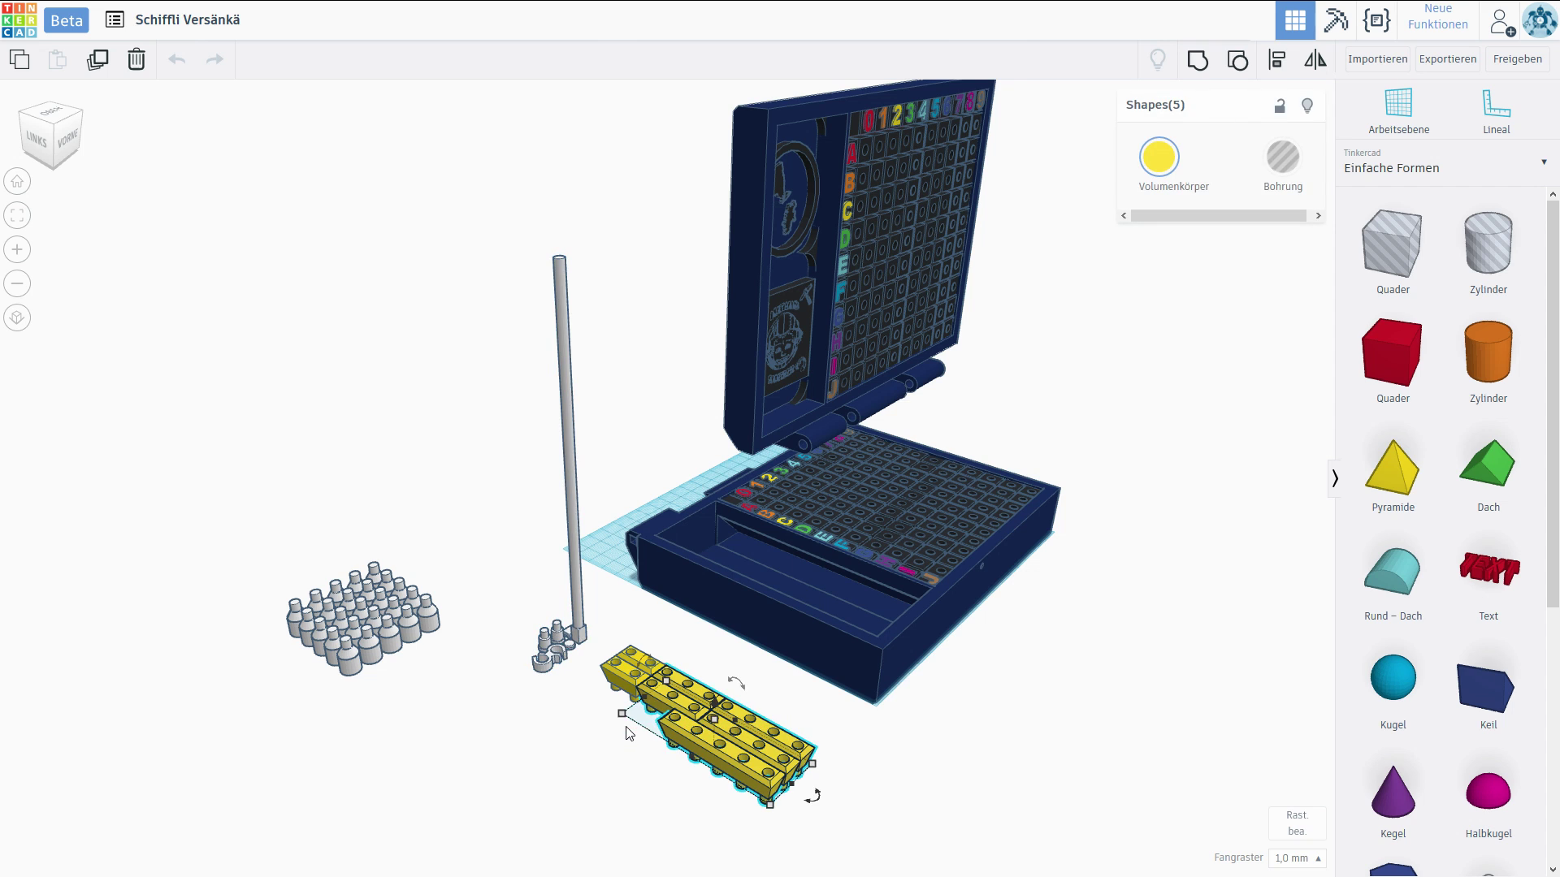
click(581, 738)
- Select the base box and upright lid, then frame the model from the front
right_drag(582, 738, 637, 717)
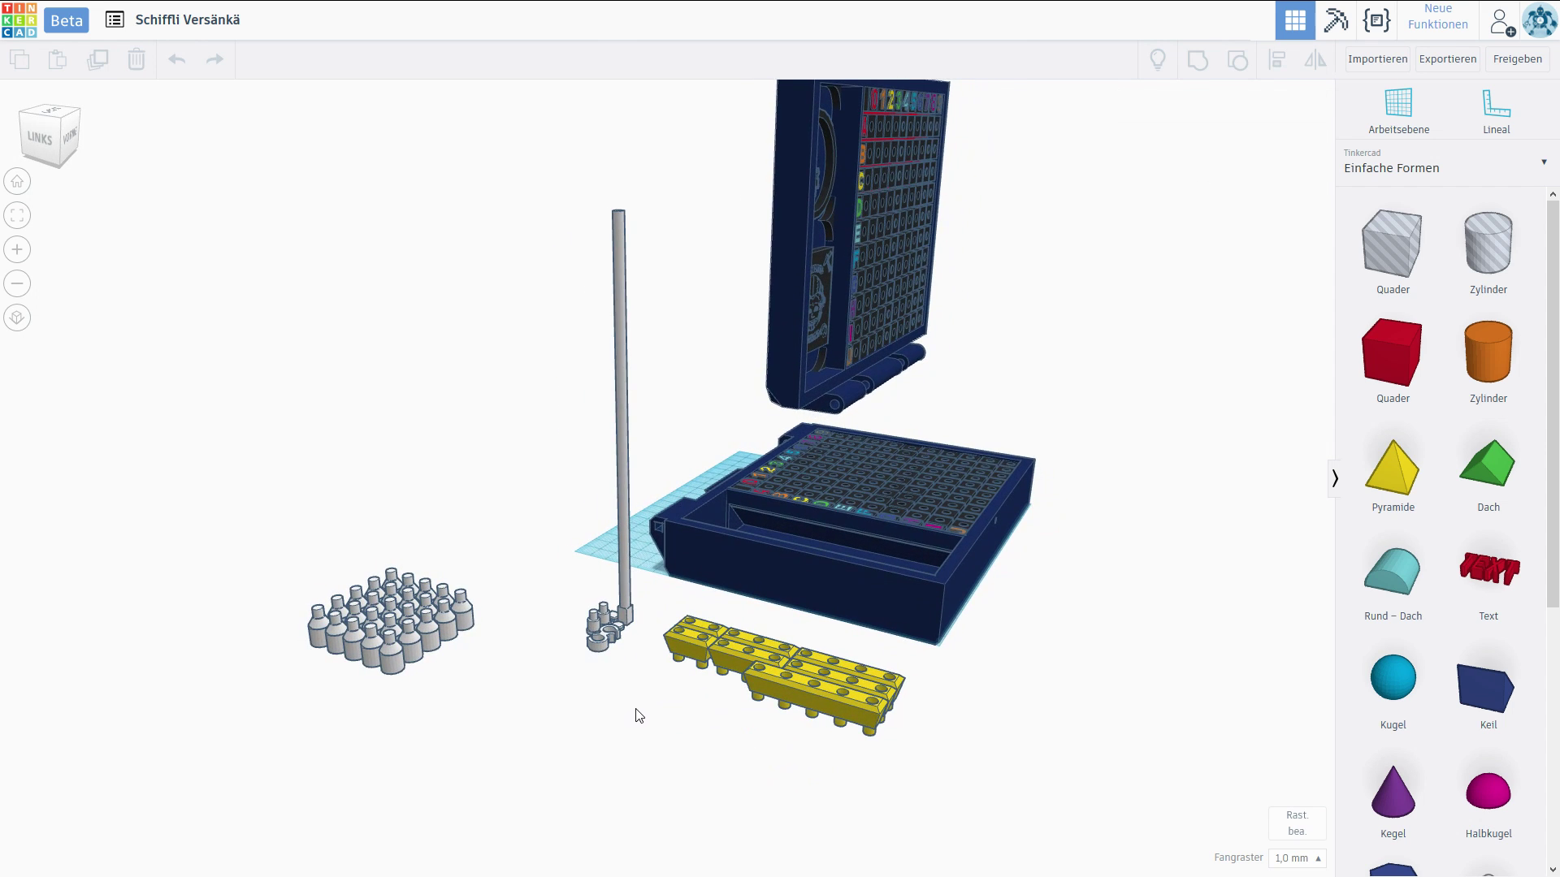
right_drag(886, 650, 751, 715)
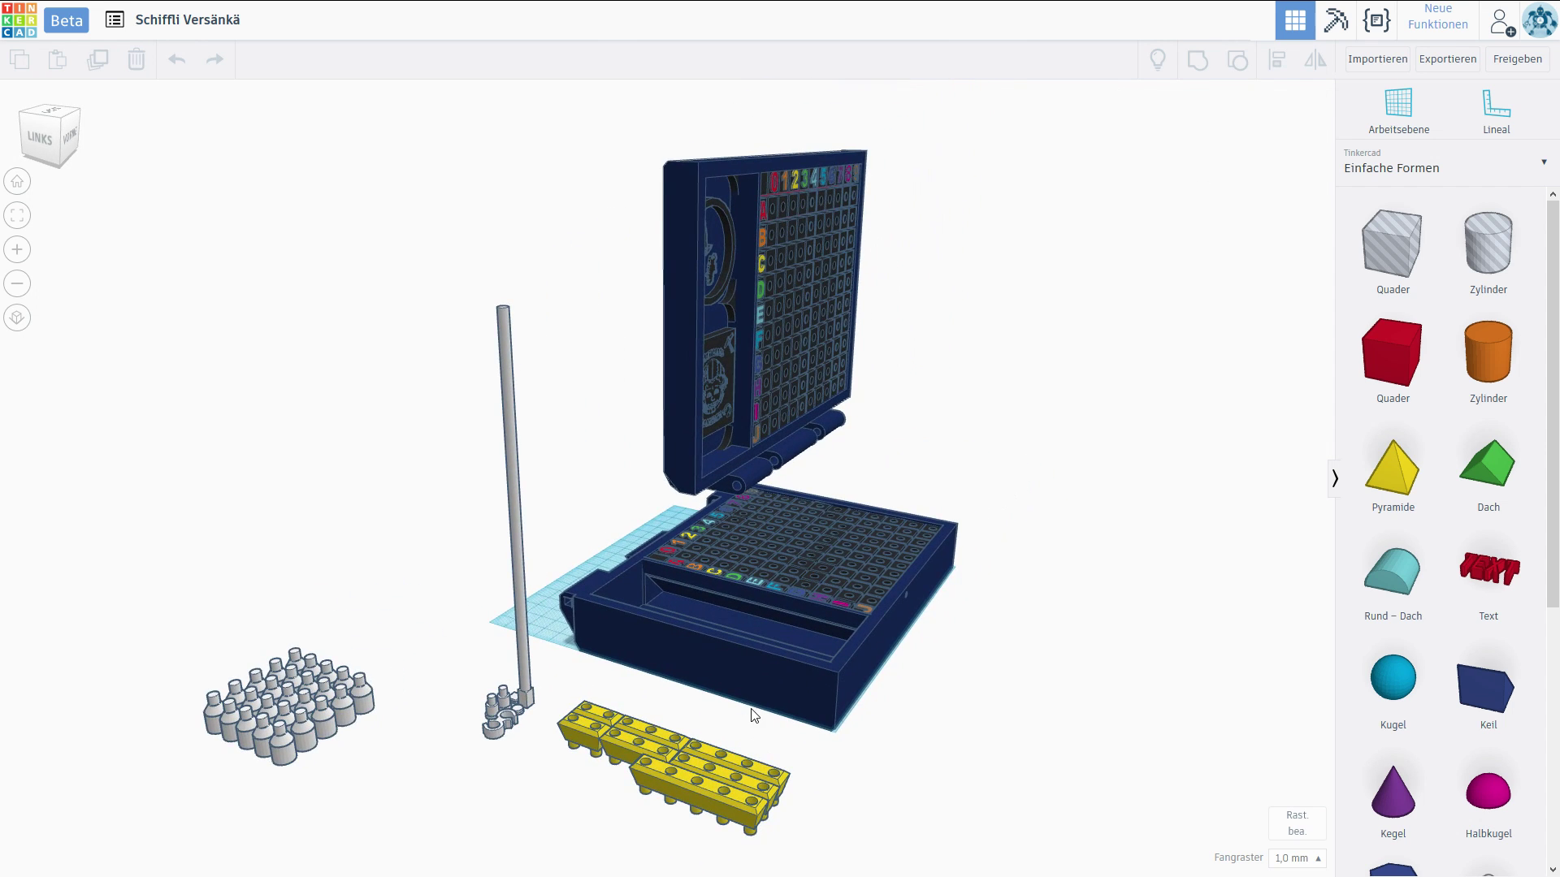
click(826, 598)
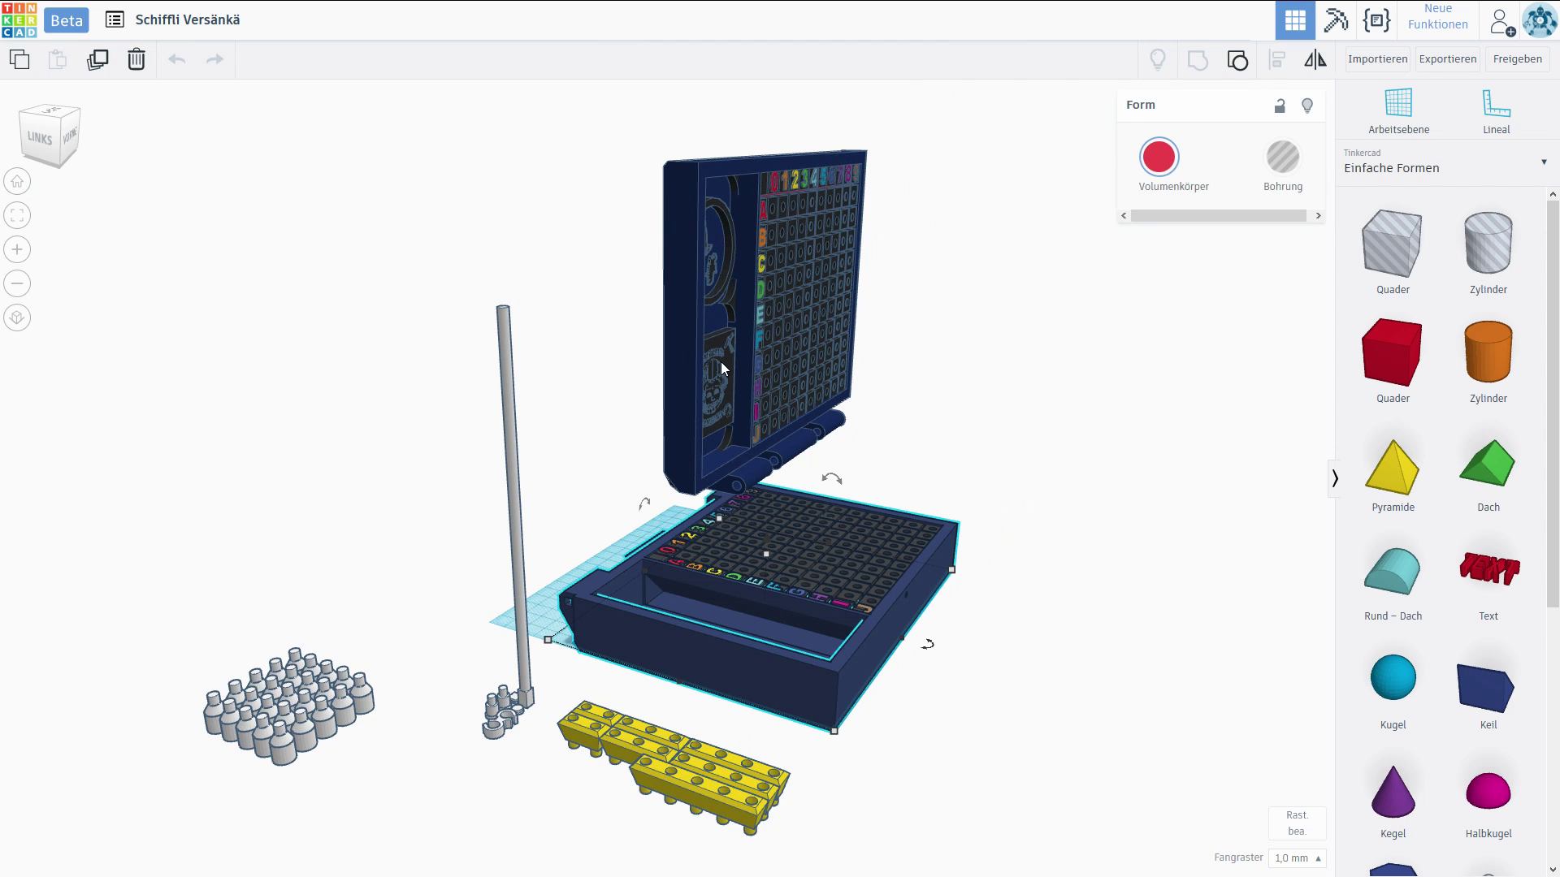
click(739, 376)
click(992, 418)
mouse_move(1035, 446)
right_down()
mouse_move(889, 452)
mouse_move(971, 494)
right_up()
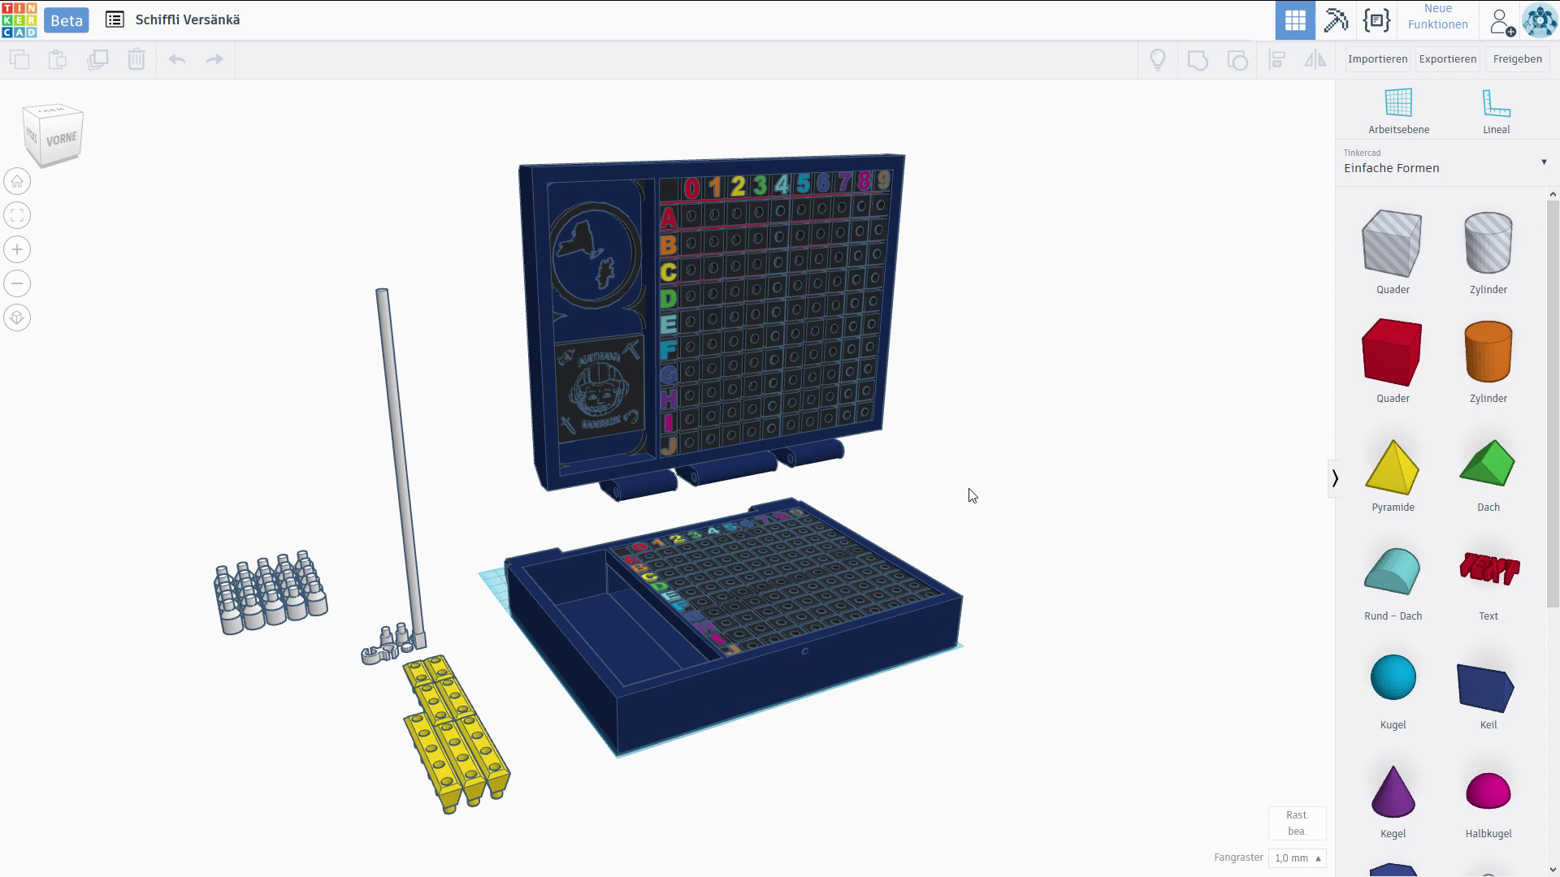
middle_drag(960, 503, 987, 493)
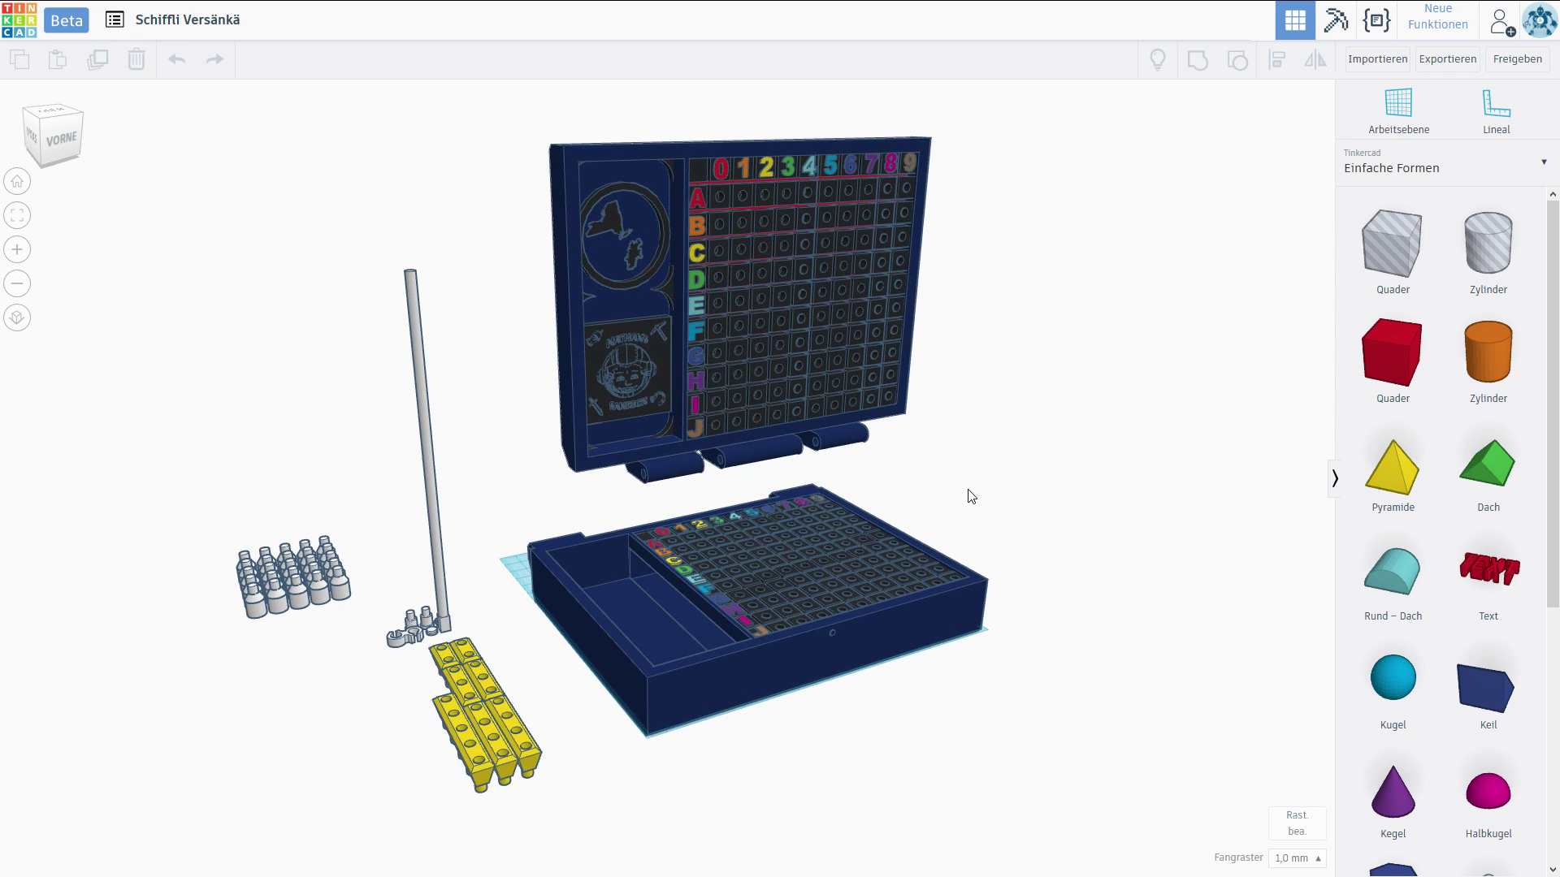
right_drag(972, 497, 985, 500)
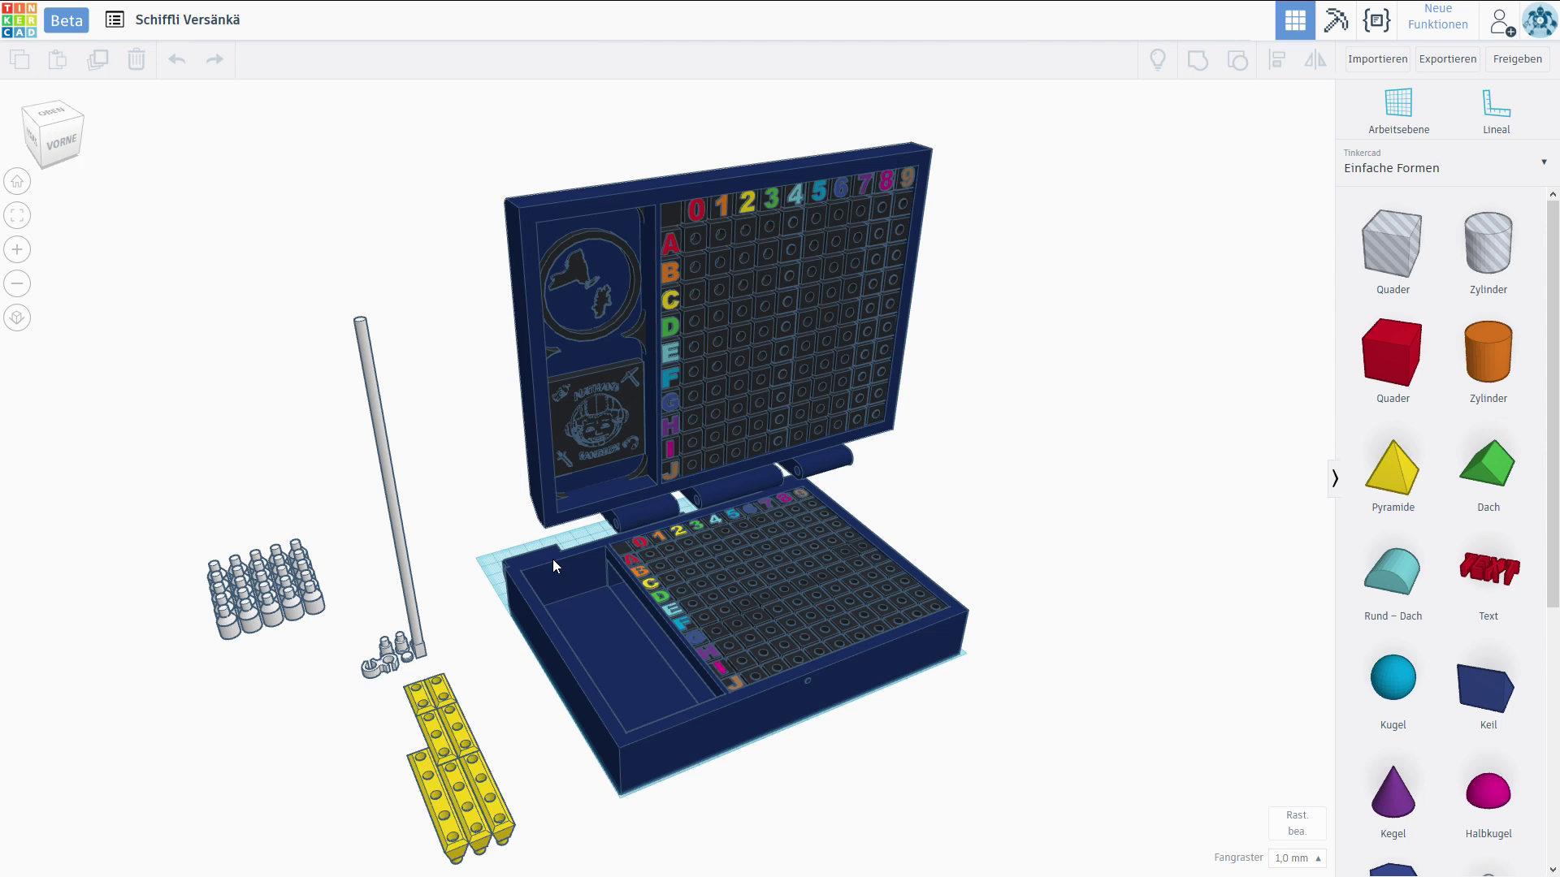
- Box-select the grey peg grid to highlight it, then clear the selection
right_drag(553, 560, 620, 554)
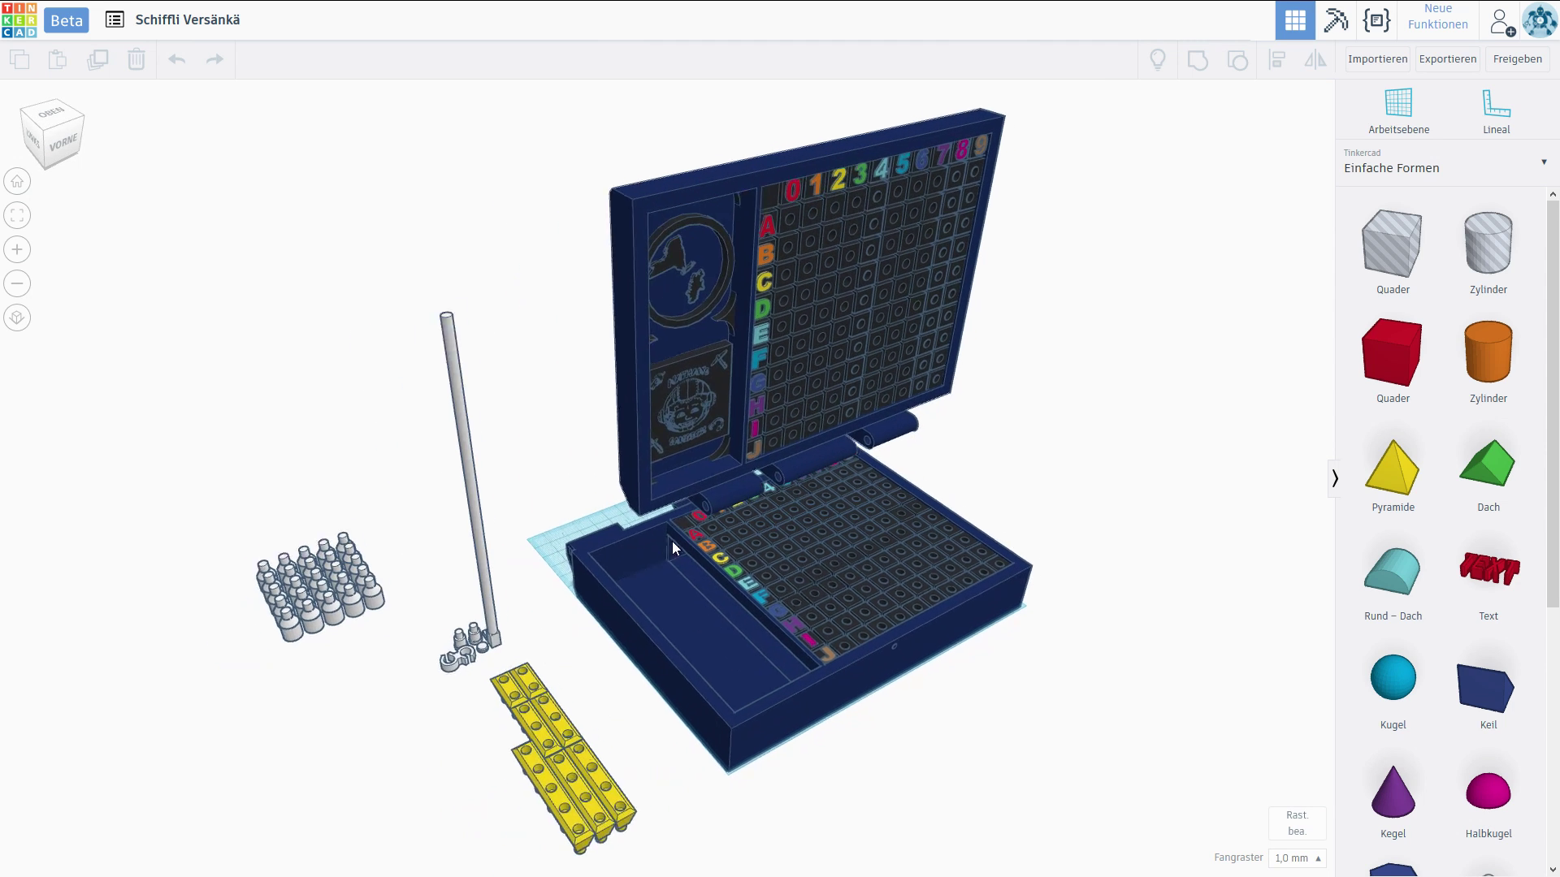
scroll(621, 554, up, 2)
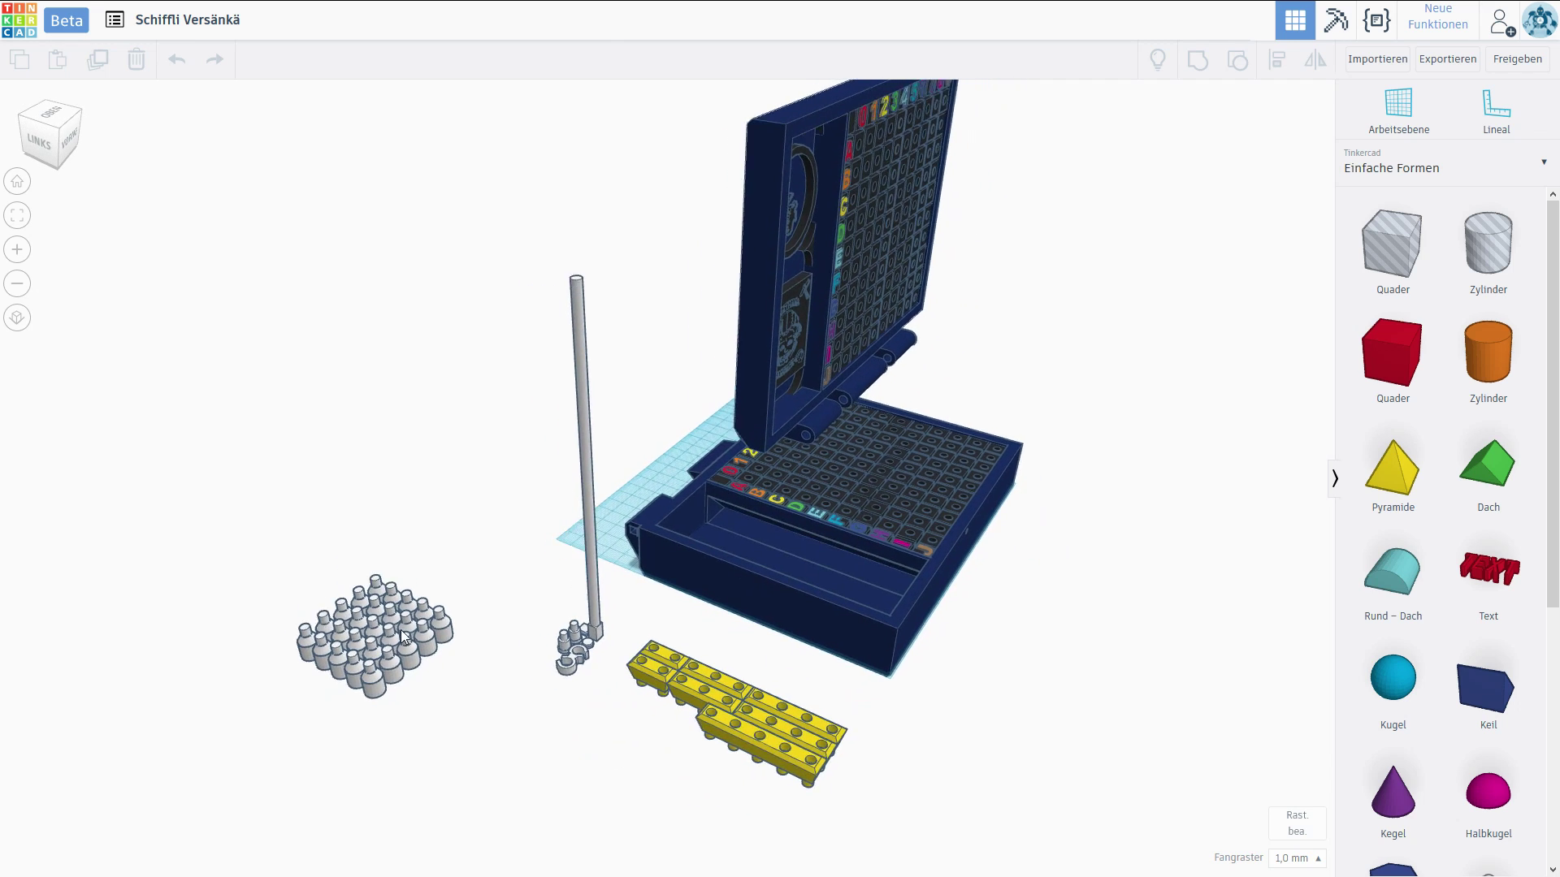
scroll(630, 561, up, 2)
scroll(630, 561, up, 2)
scroll(518, 557, up, 2)
drag(369, 479, 621, 703)
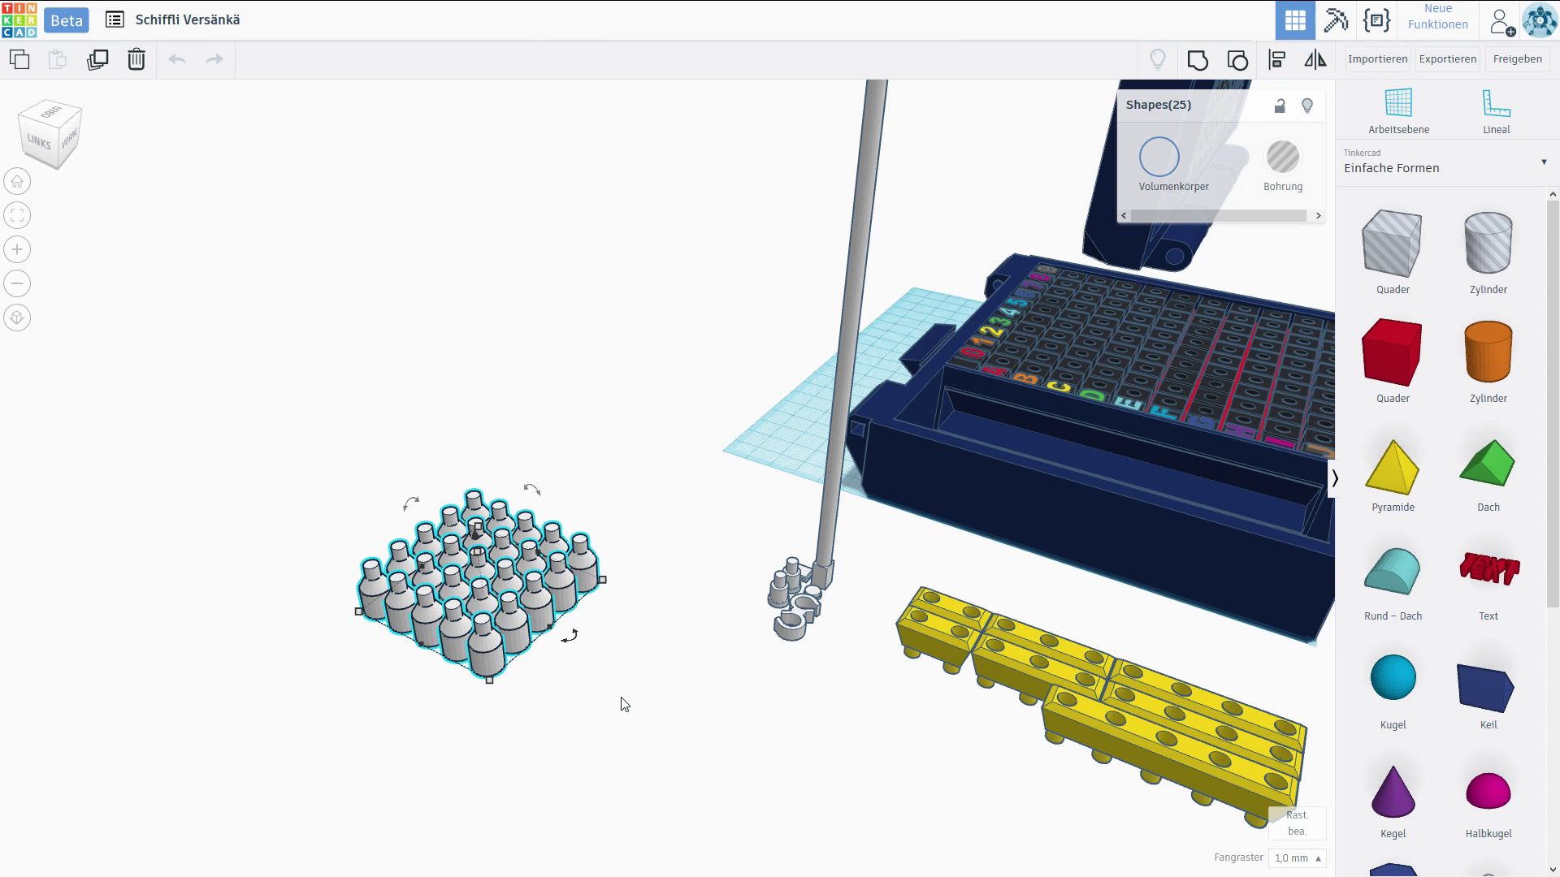
click(620, 705)
scroll(565, 683, up, 1)
scroll(669, 629, up, 1)
scroll(725, 610, up, 1)
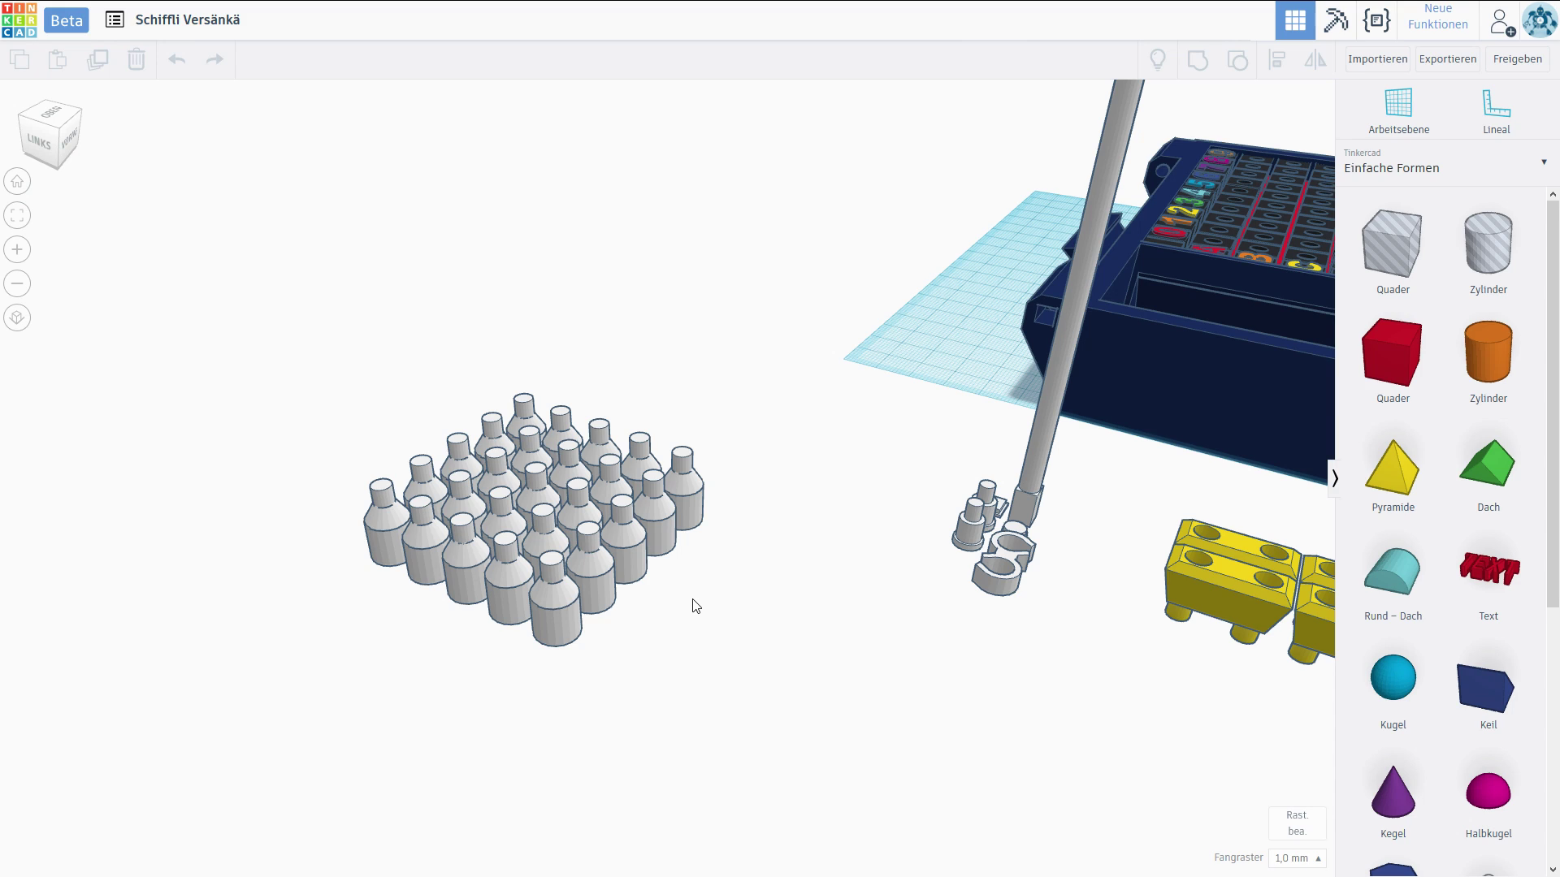
middle_drag(694, 615, 717, 638)
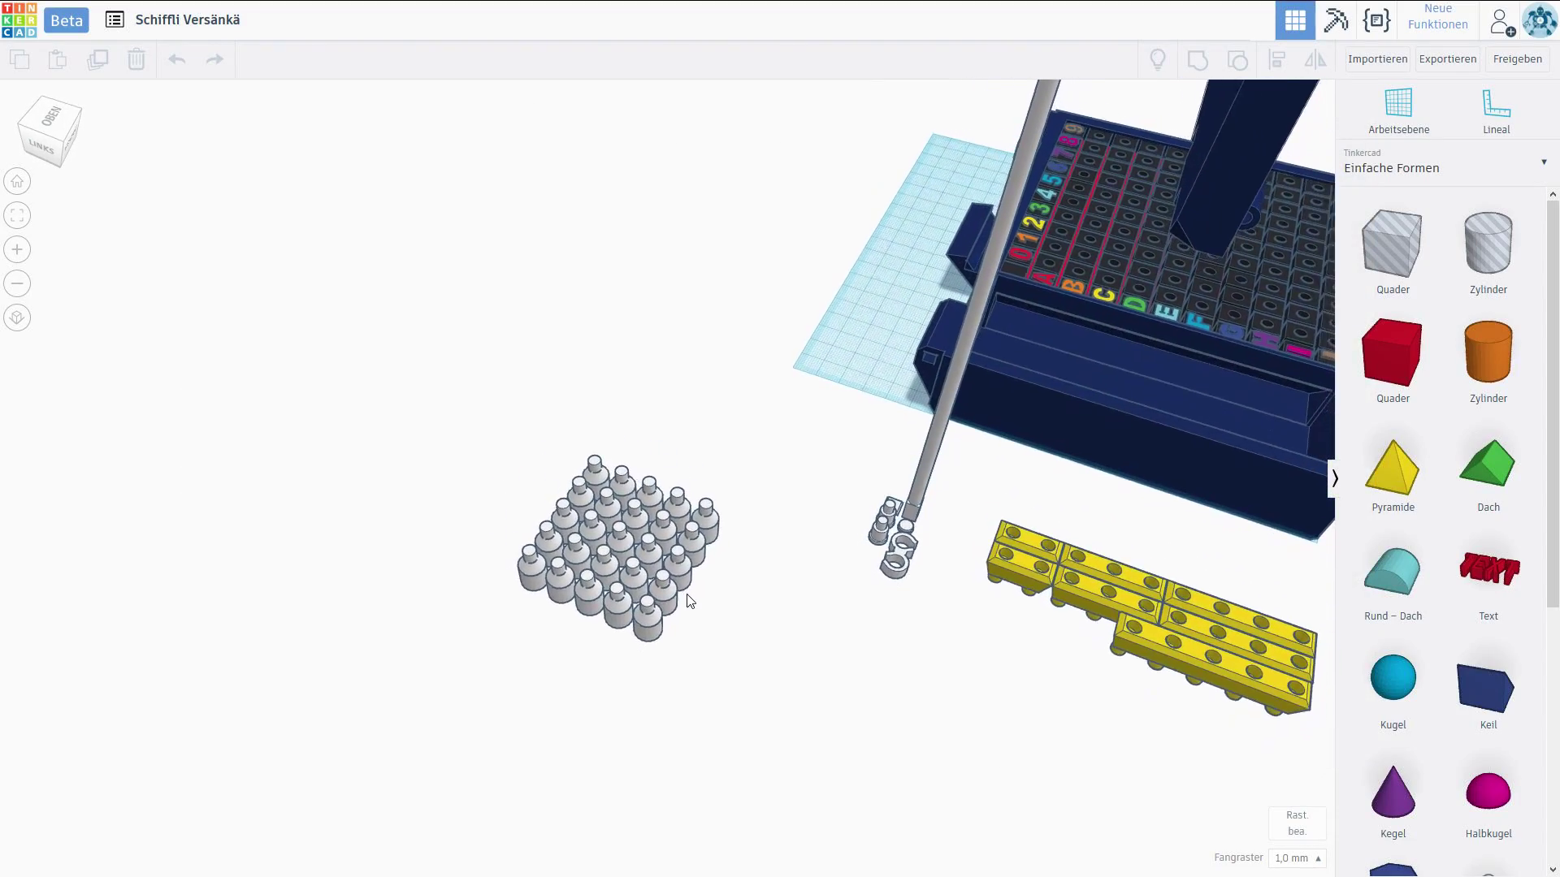
- Inspect the pegs from top-down and low angles, briefly selecting all bottle pegs
right_drag(654, 558, 611, 582)
scroll(611, 585, up, 3)
scroll(611, 587, up, 1)
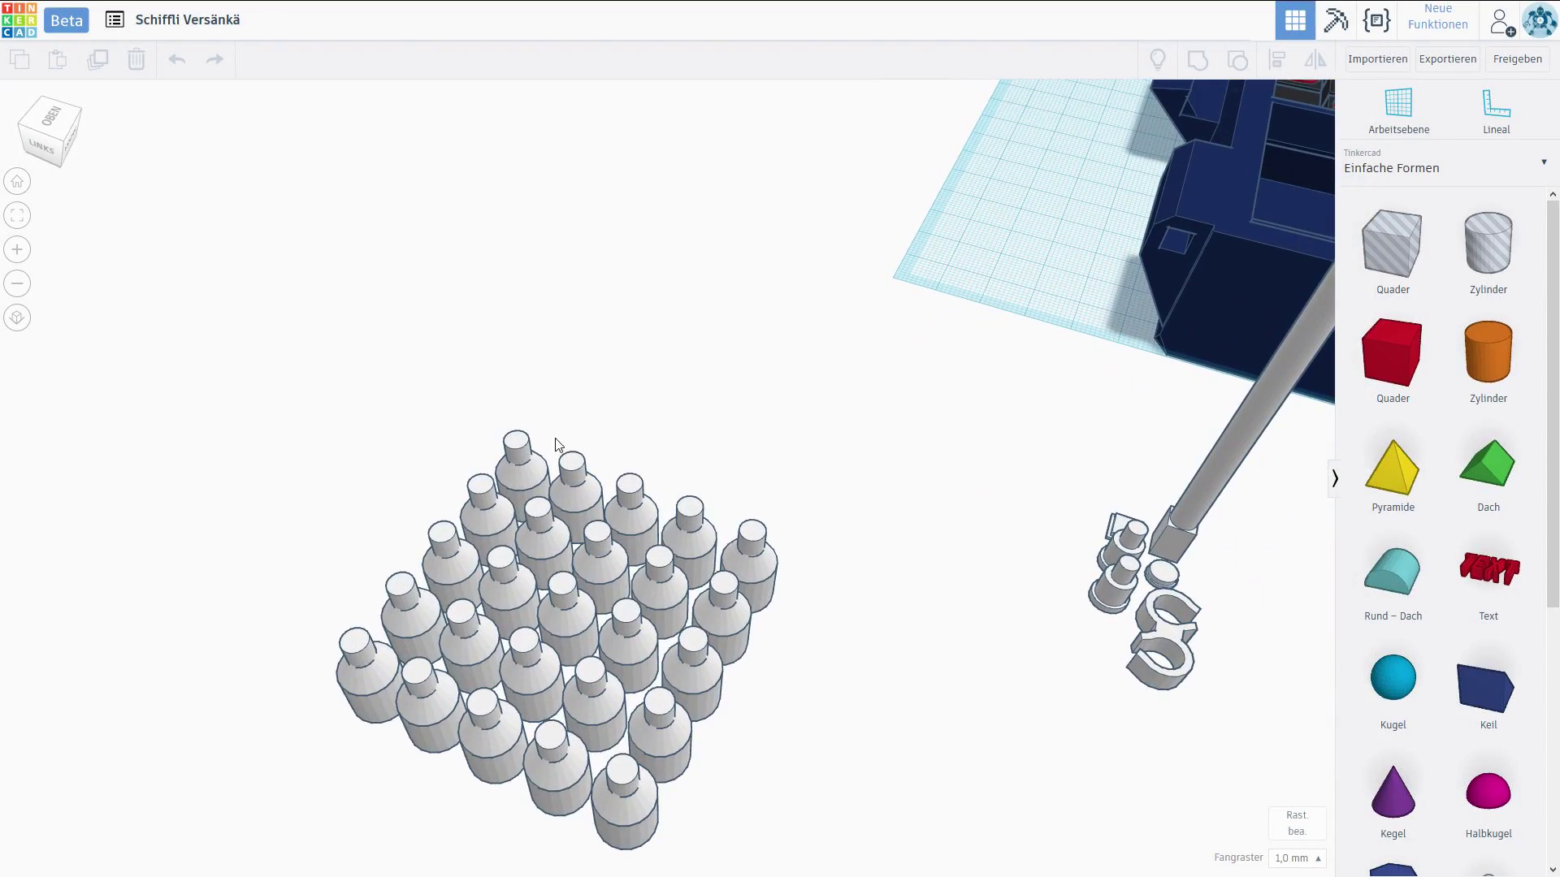
mouse_move(716, 651)
right_down()
mouse_move(822, 620)
mouse_move(641, 720)
mouse_move(745, 525)
right_up()
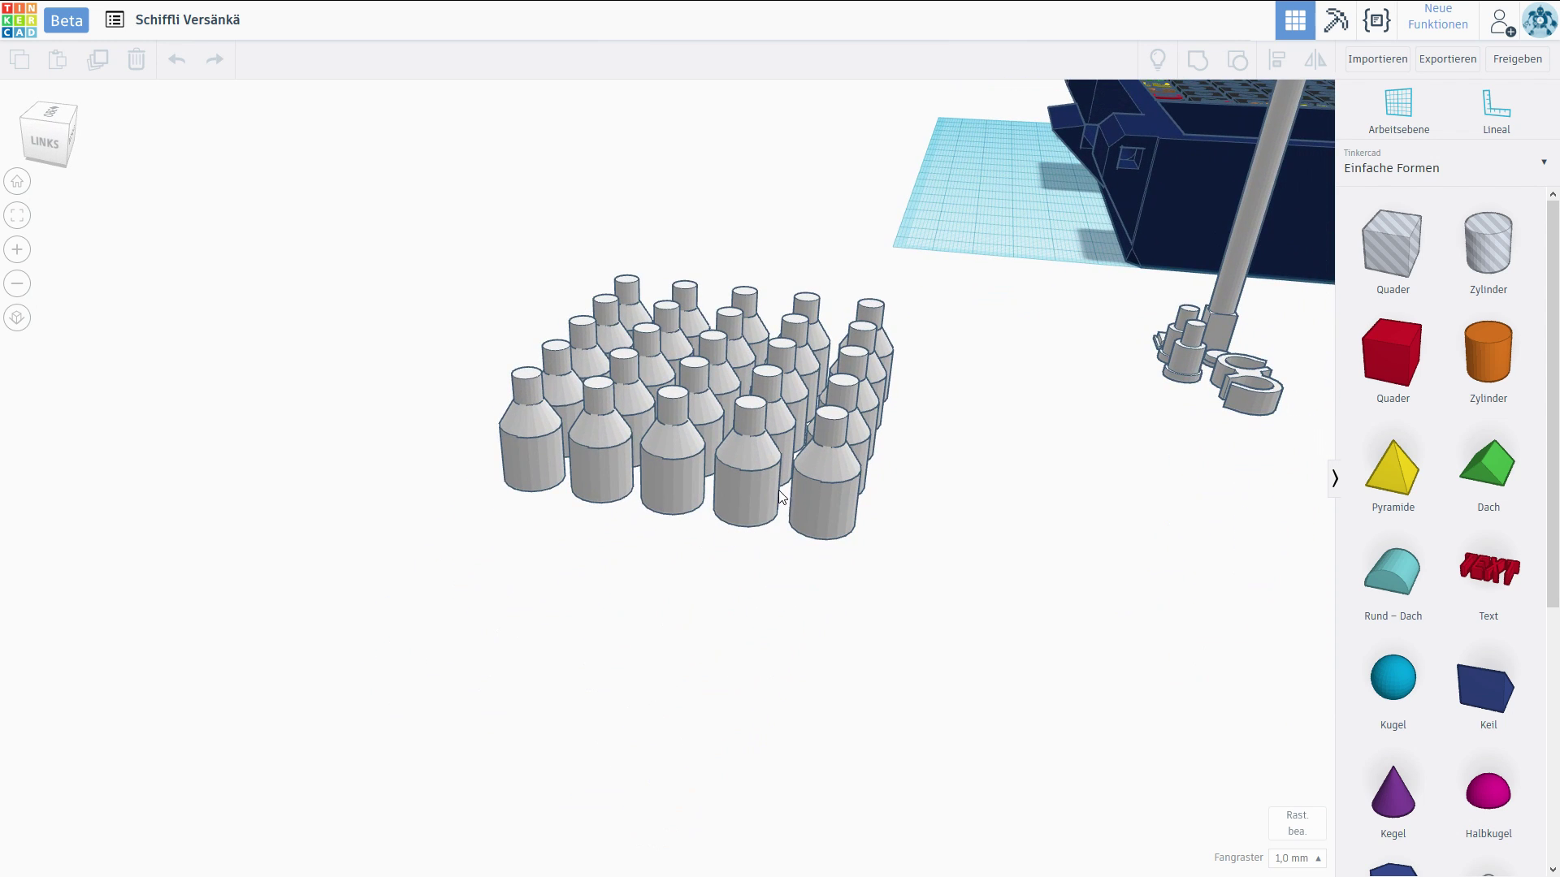
scroll(804, 561, up, 2)
scroll(793, 567, up, 1)
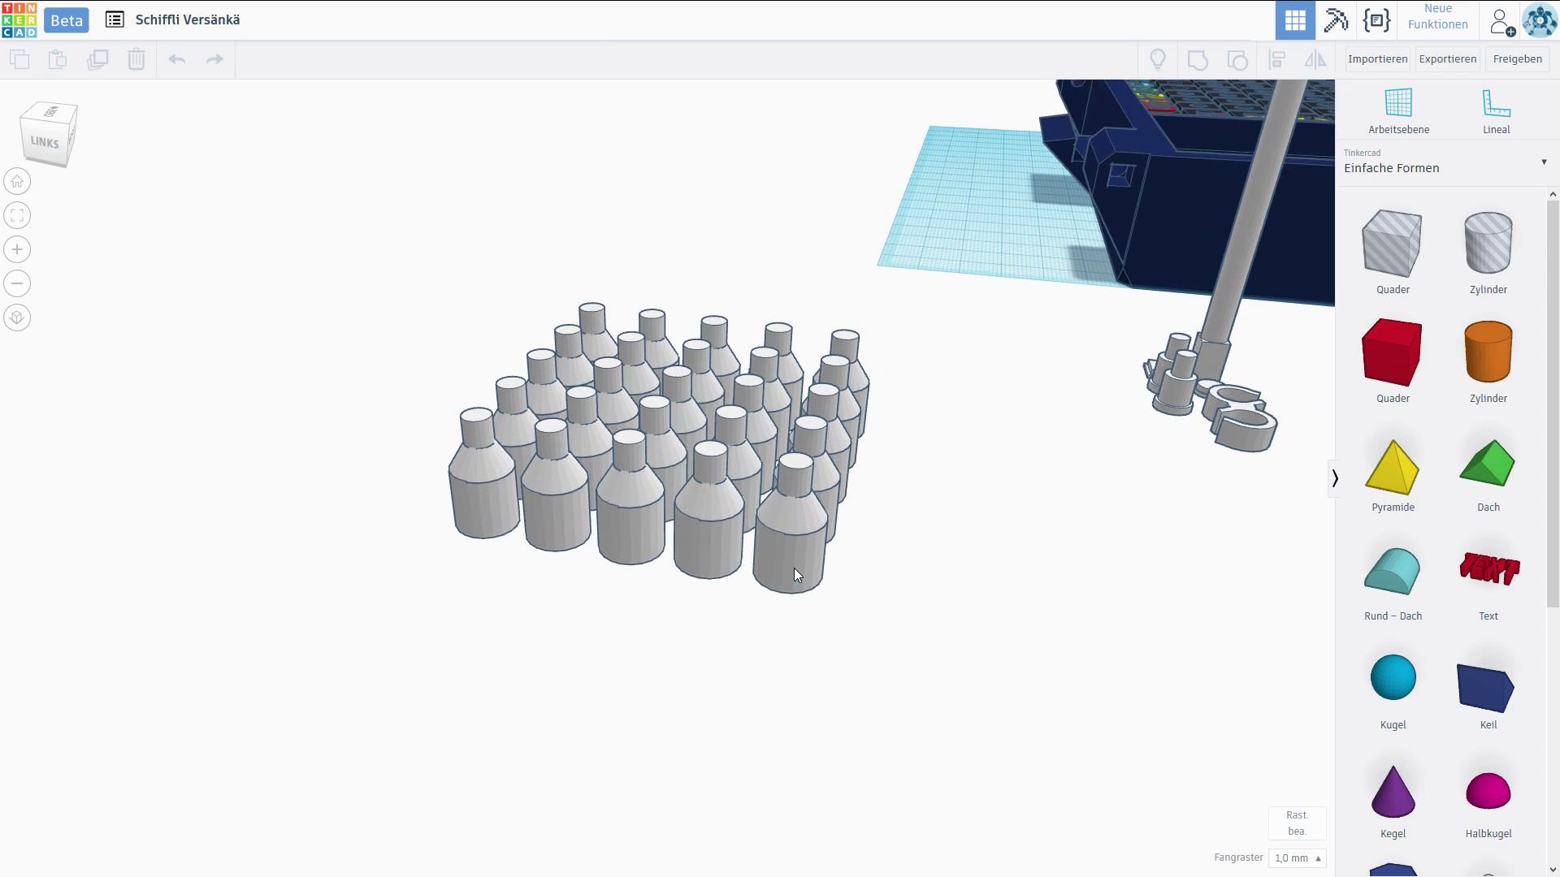
mouse_move(866, 553)
right_down()
mouse_move(880, 568)
mouse_move(714, 604)
mouse_move(565, 562)
right_up()
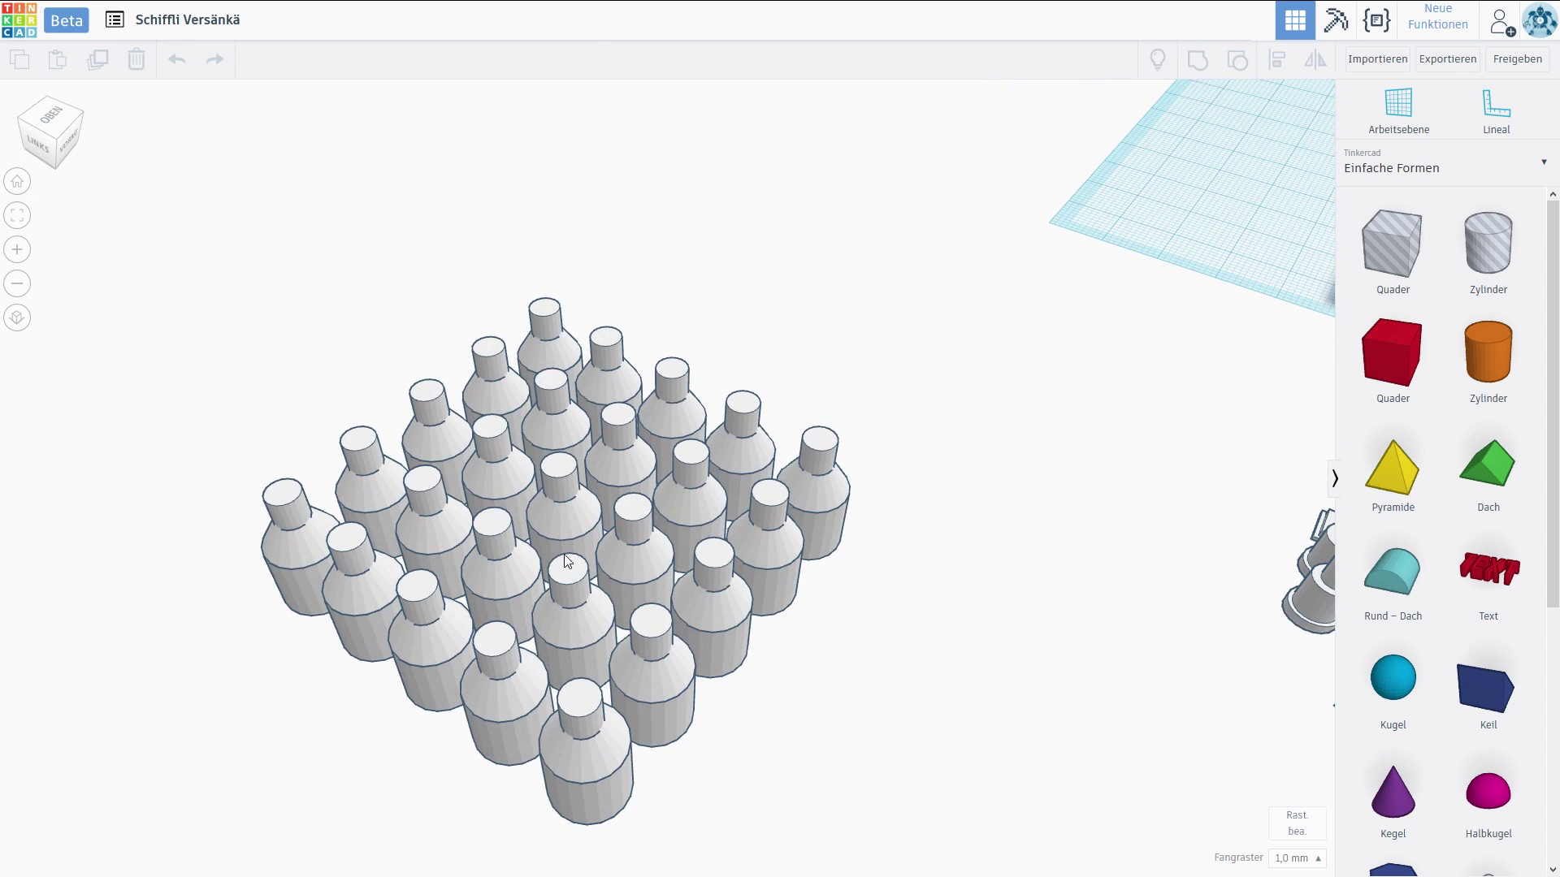
mouse_move(655, 797)
right_down()
mouse_move(686, 756)
mouse_move(731, 598)
mouse_move(655, 494)
right_up()
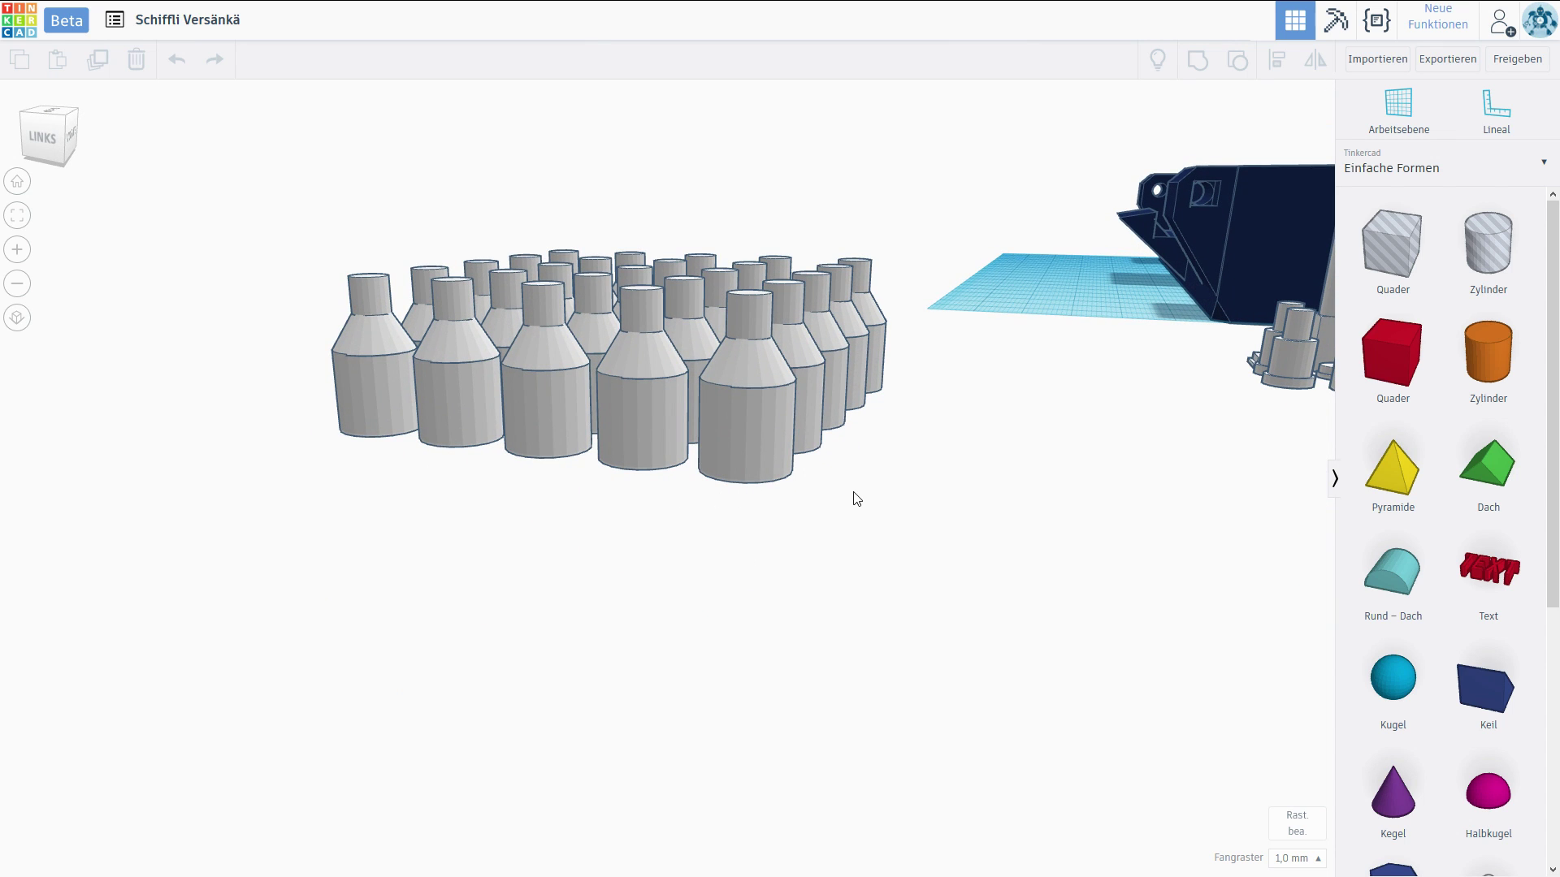
right_drag(853, 495, 790, 566)
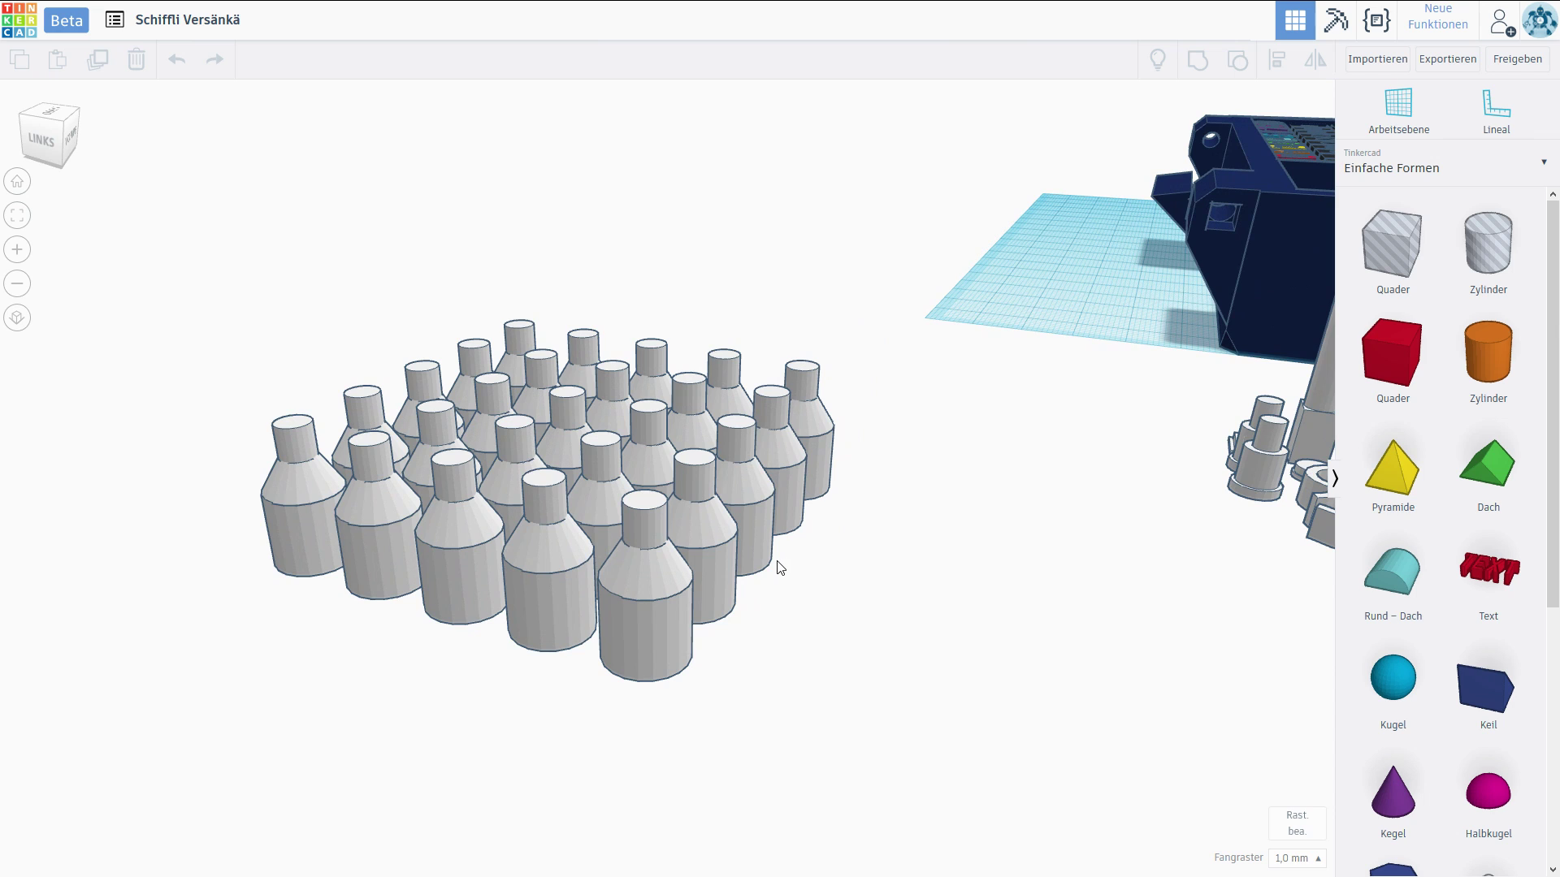
scroll(745, 562, down, 3)
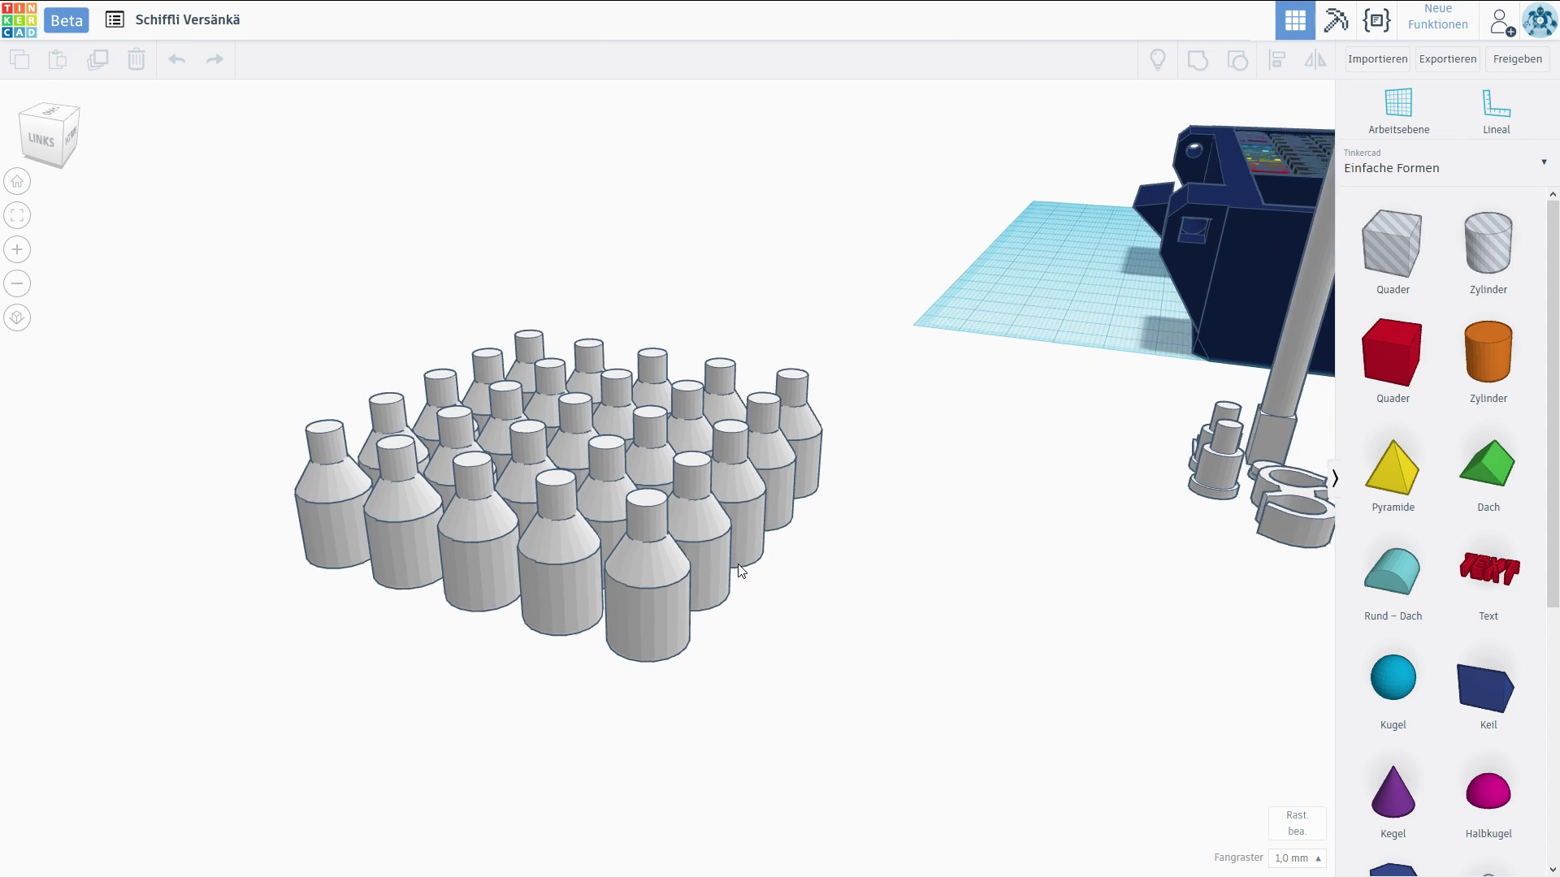
scroll(737, 568, down, 2)
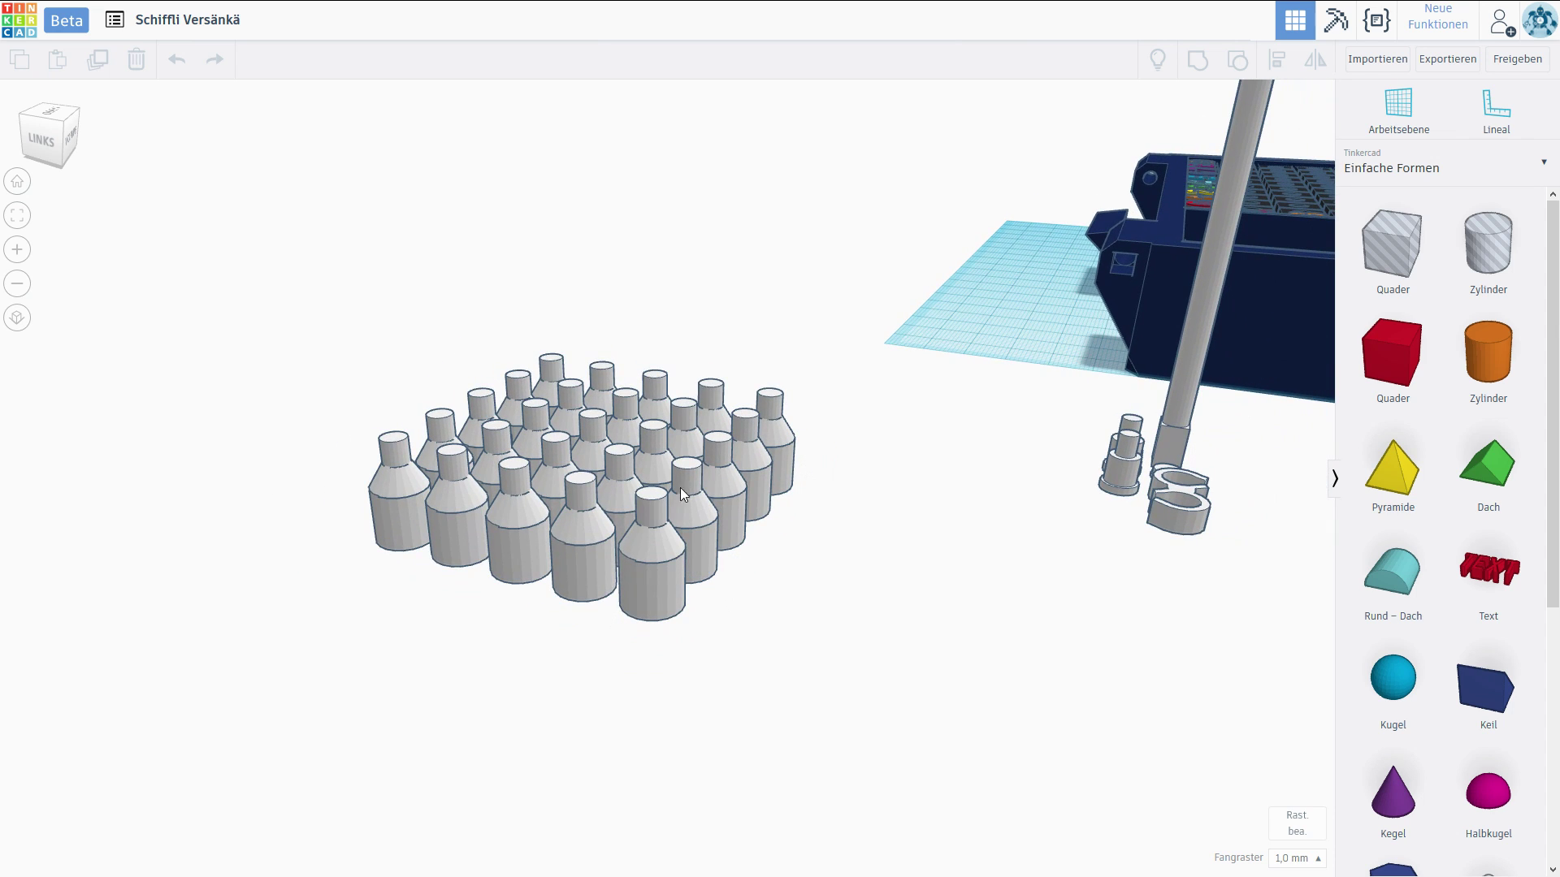
mouse_move(586, 572)
right_down()
mouse_move(665, 646)
mouse_move(652, 661)
right_up()
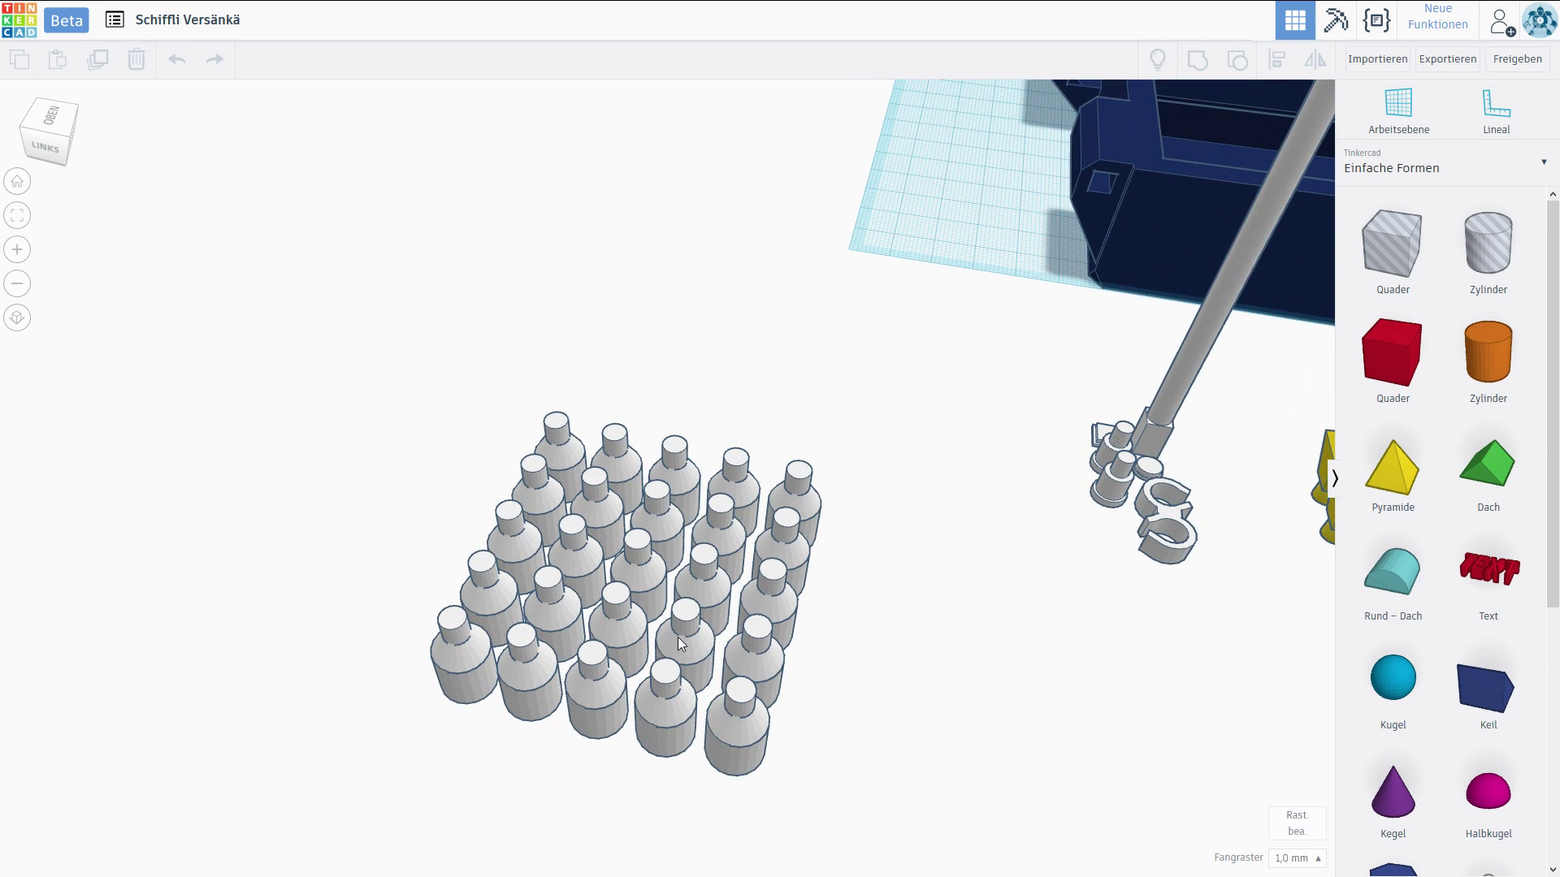
scroll(582, 562, down, 2)
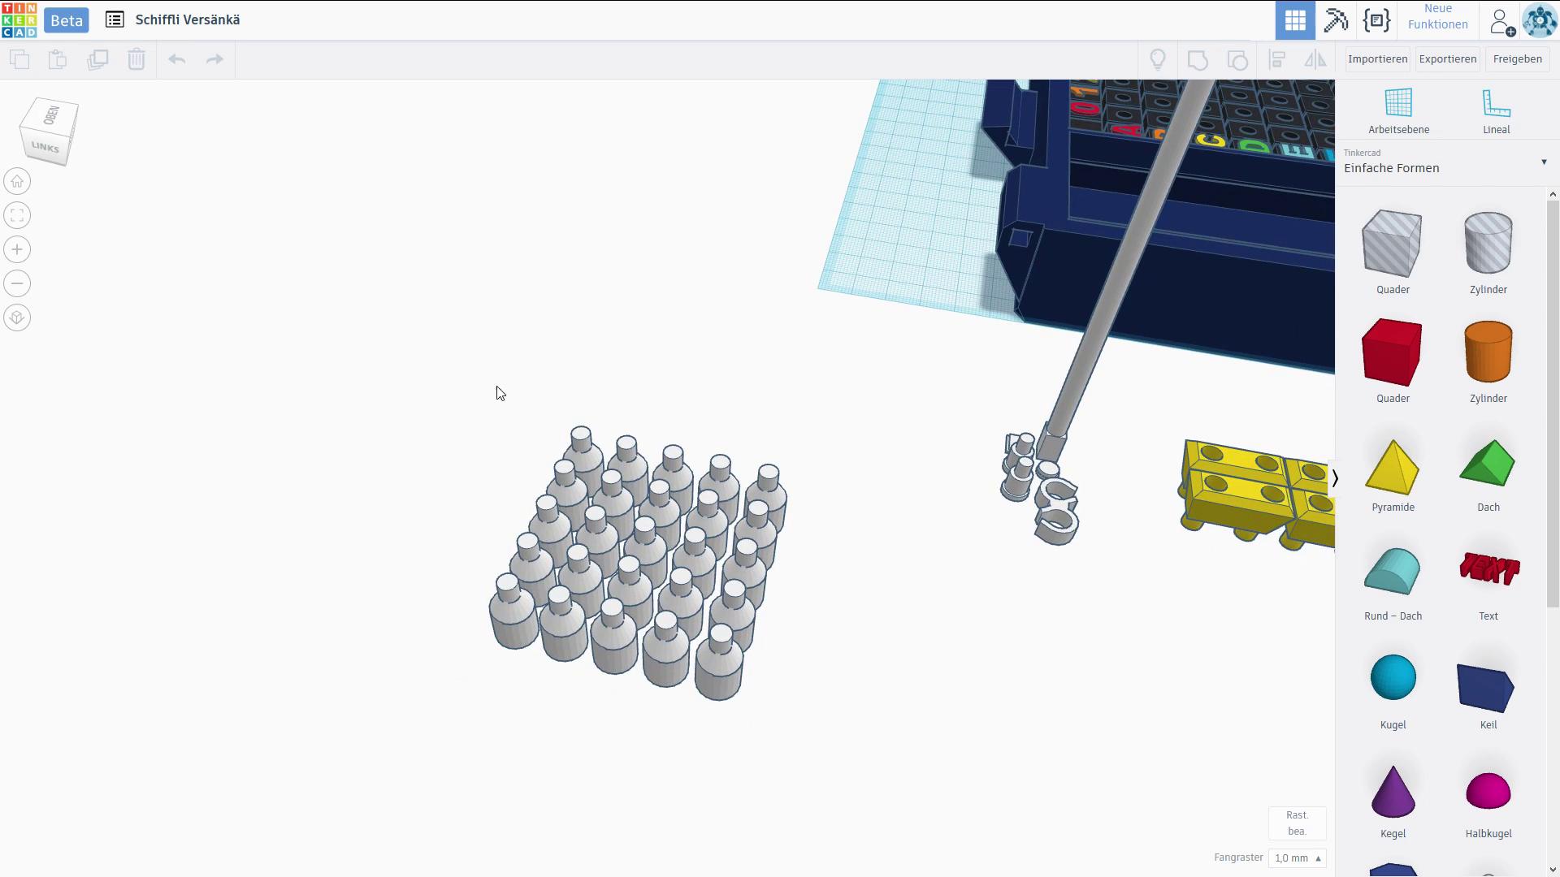
mouse_move(481, 381)
mouse_down()
mouse_move(751, 738)
mouse_move(810, 758)
mouse_up()
click(866, 686)
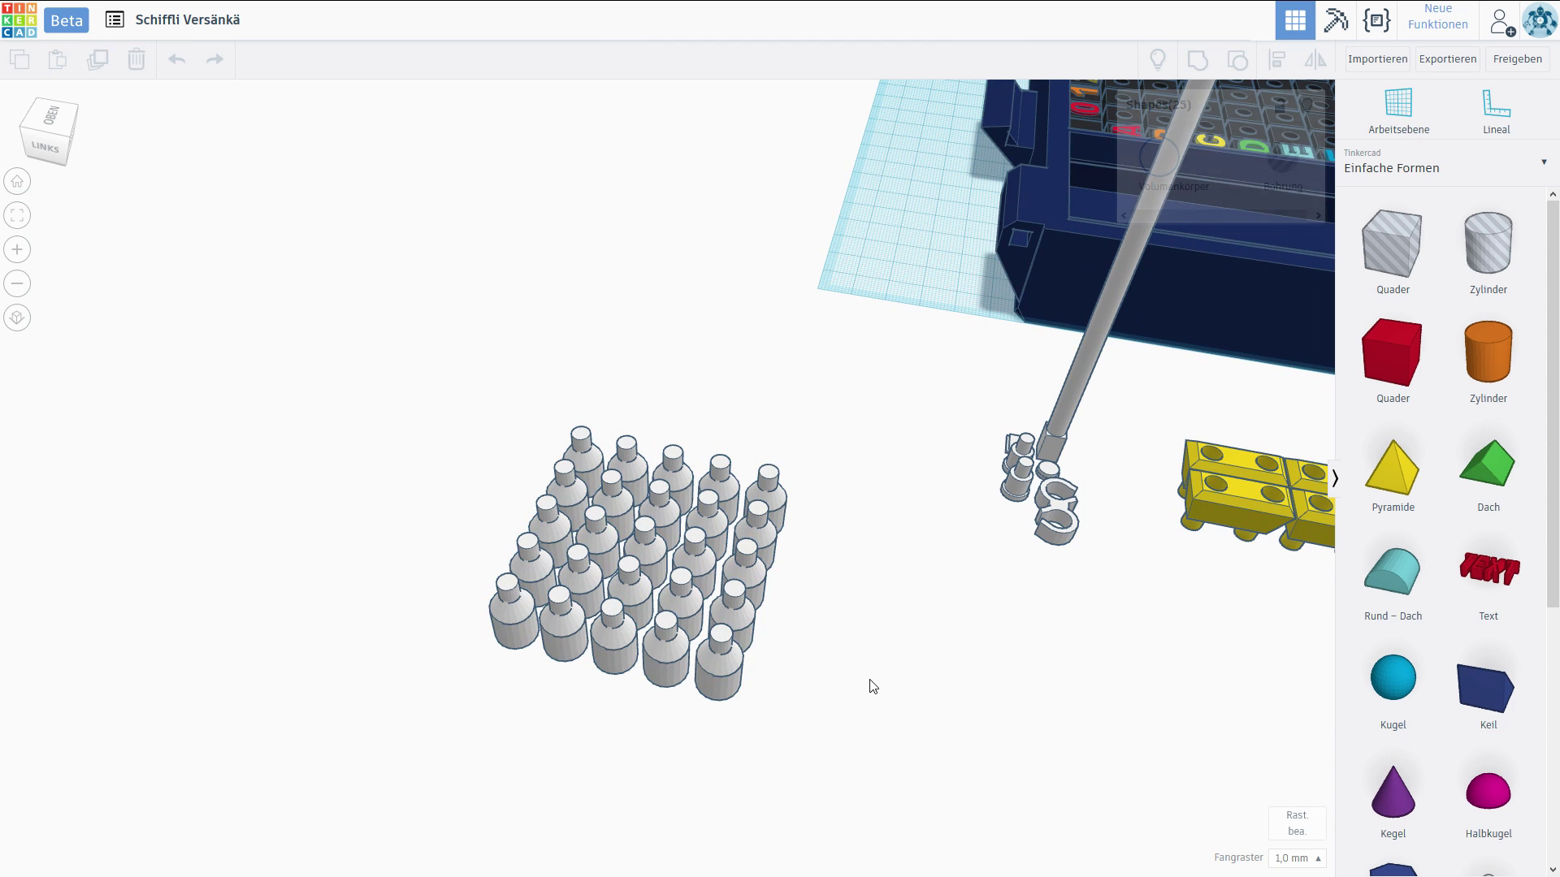
mouse_move(856, 687)
right_down()
mouse_move(776, 735)
mouse_move(794, 714)
right_up()
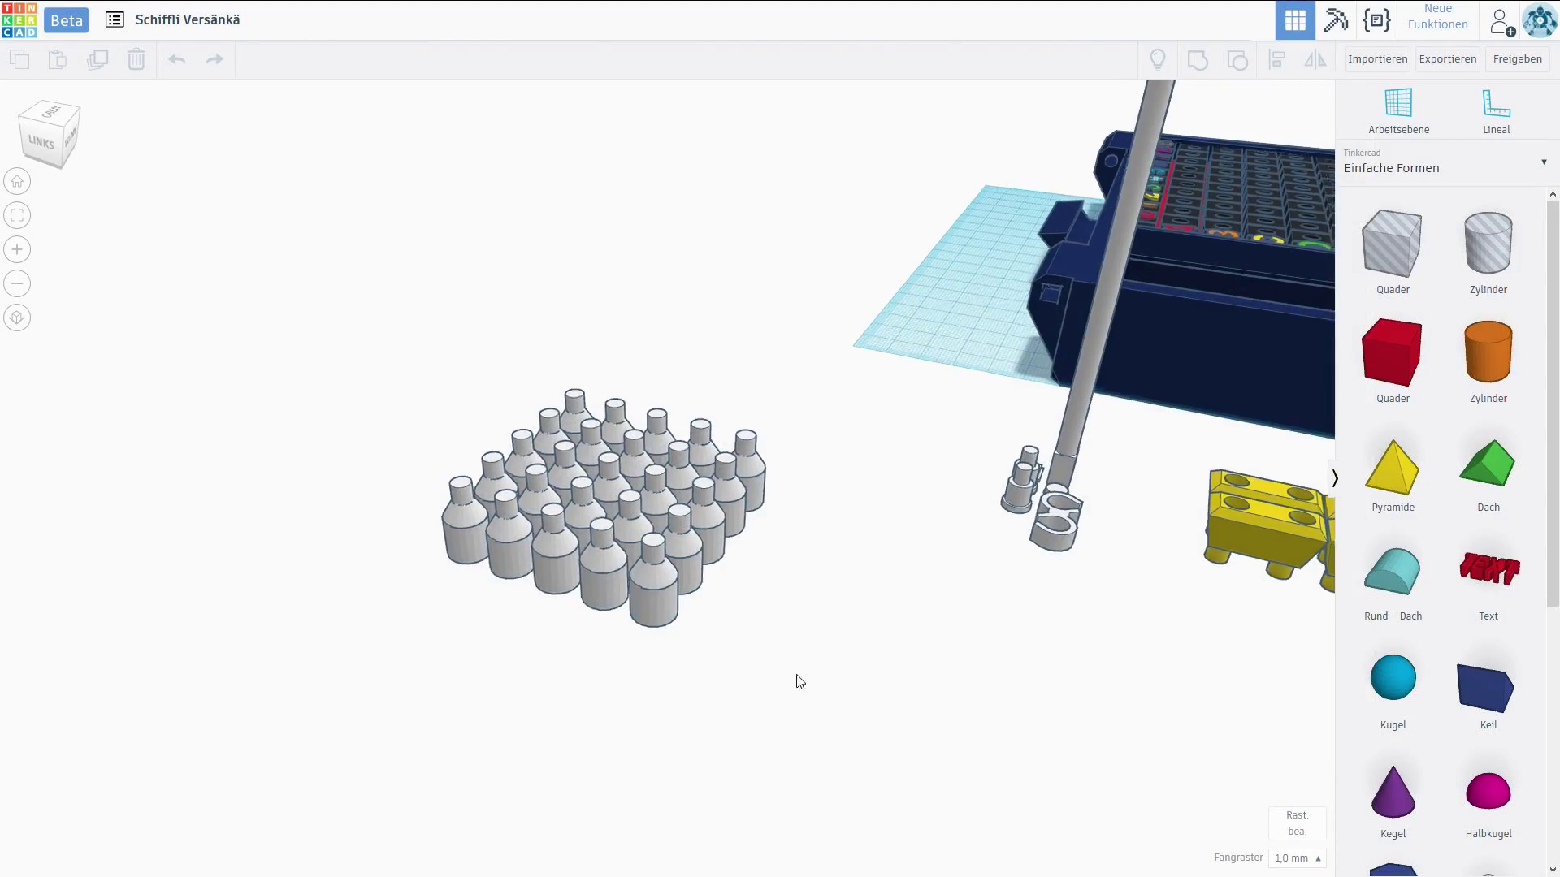
- Frame the box, bricks and bottles together in a near top-down view
mouse_move(797, 679)
right_down()
mouse_move(847, 693)
mouse_move(783, 584)
right_up()
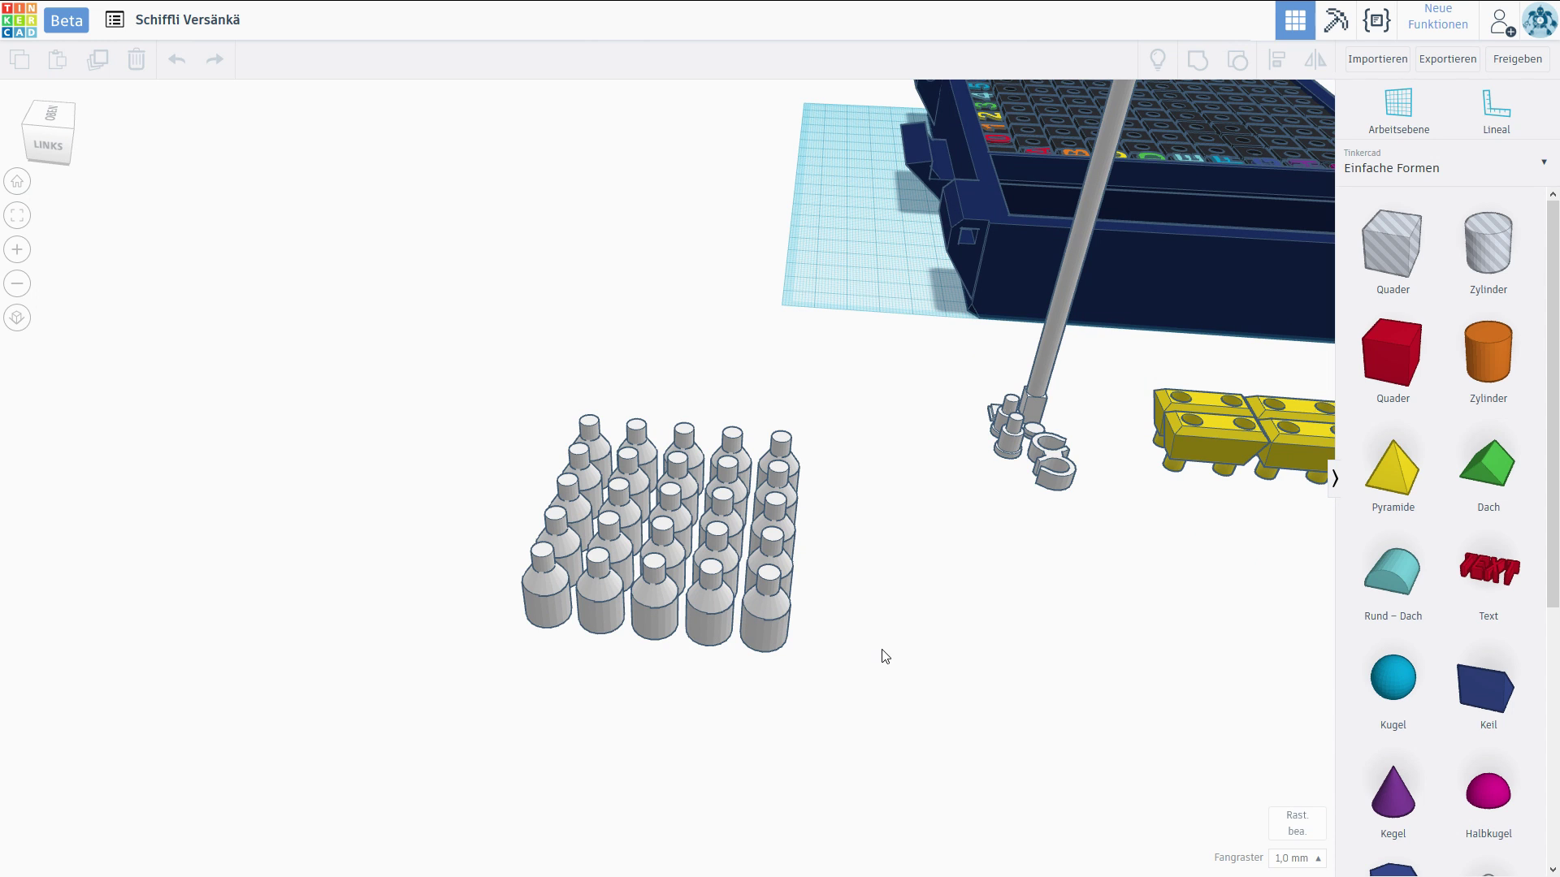
right_drag(798, 610, 943, 651)
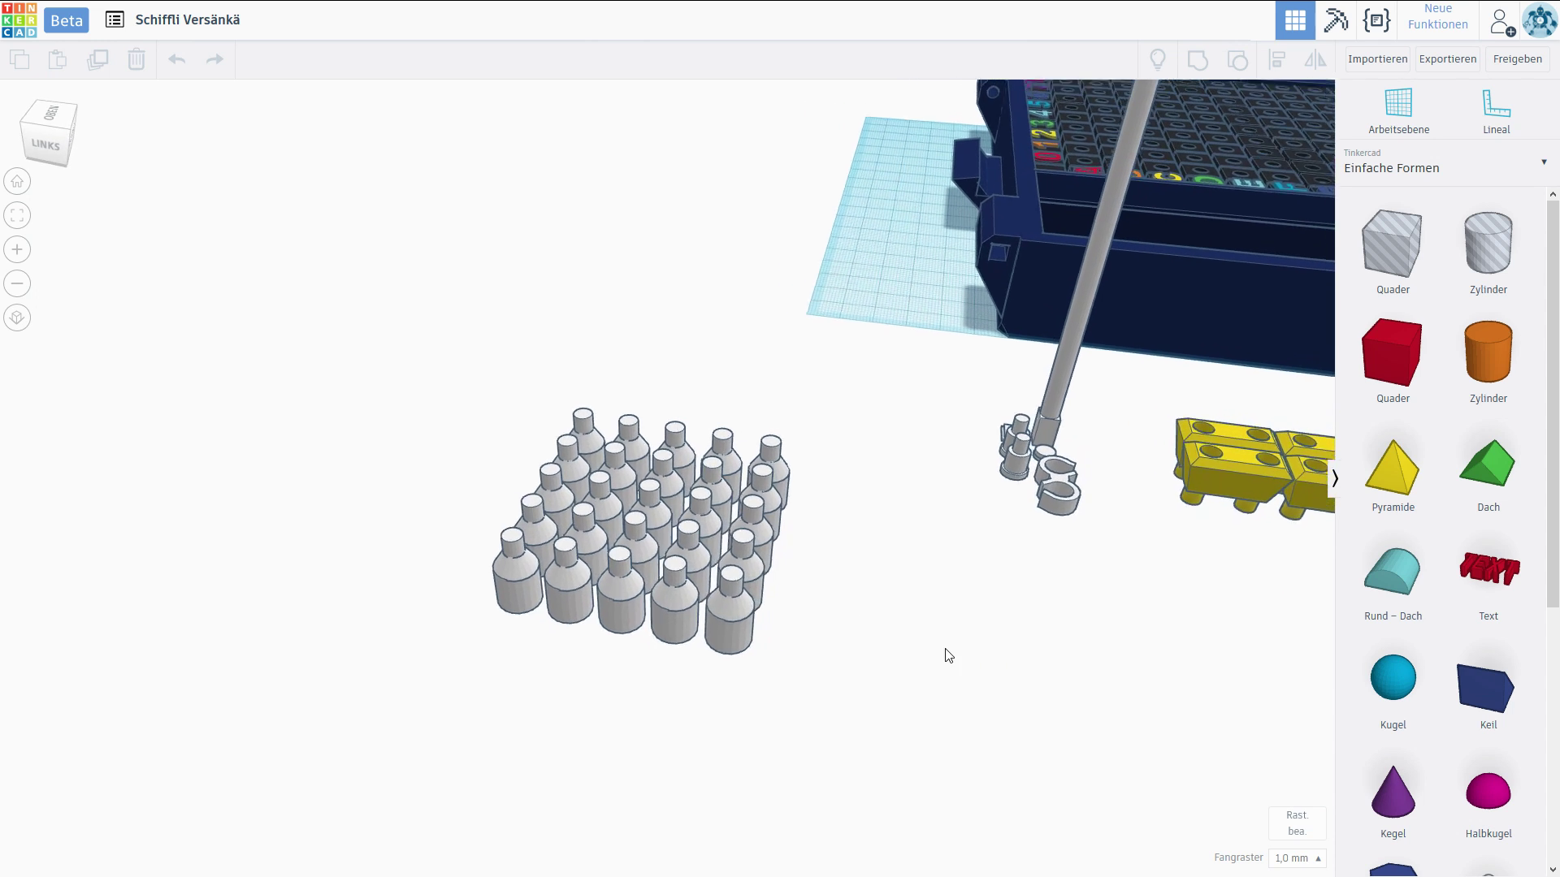
scroll(836, 543, down, 2)
scroll(863, 552, down, 2)
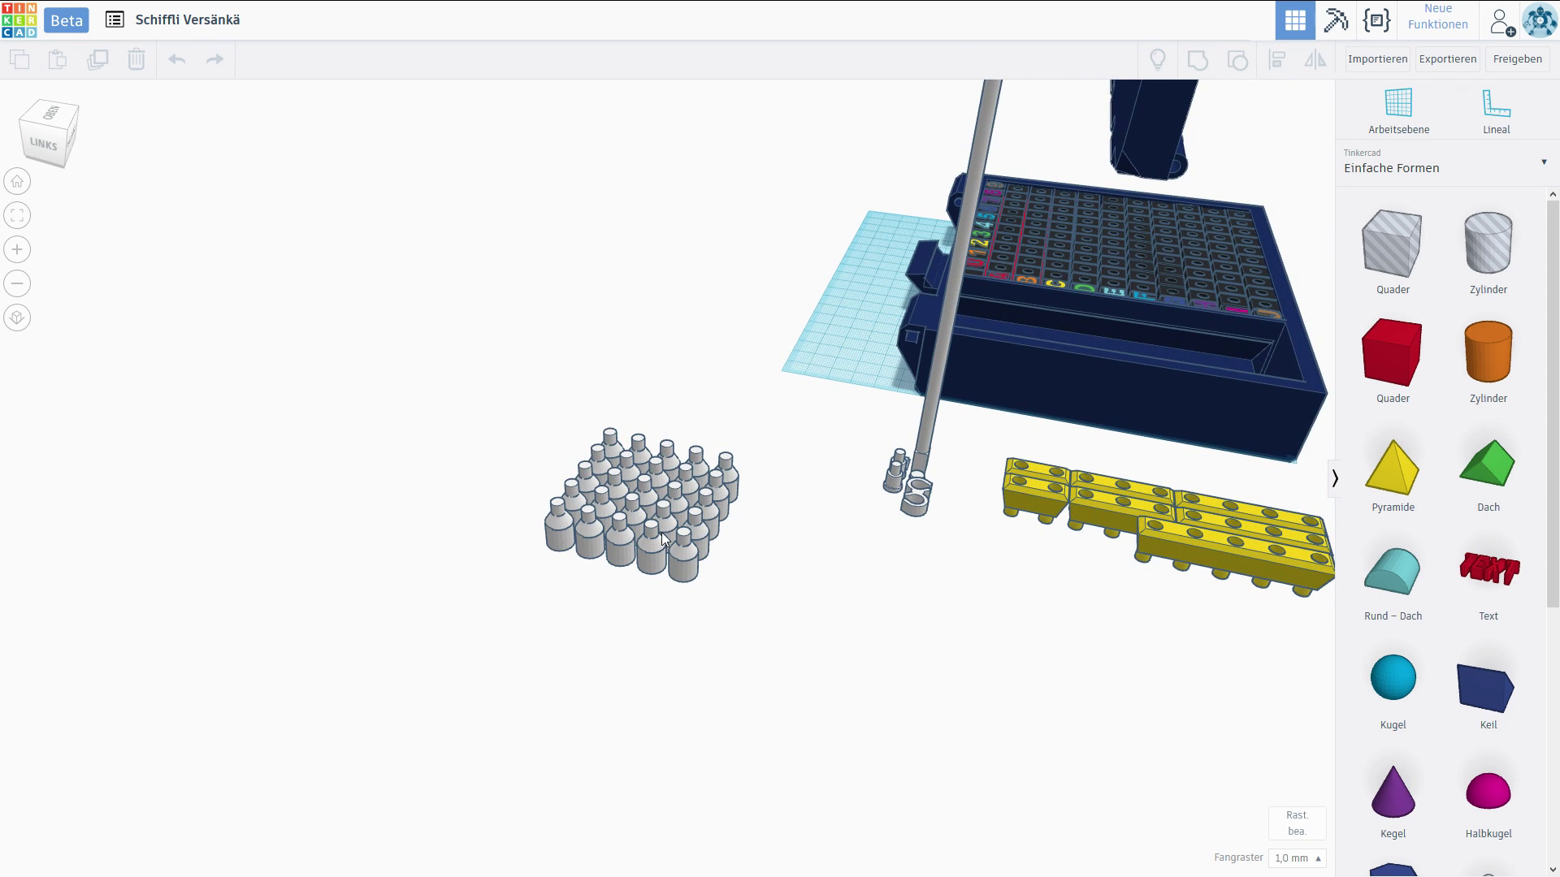
scroll(939, 602, up, 2)
scroll(944, 598, up, 2)
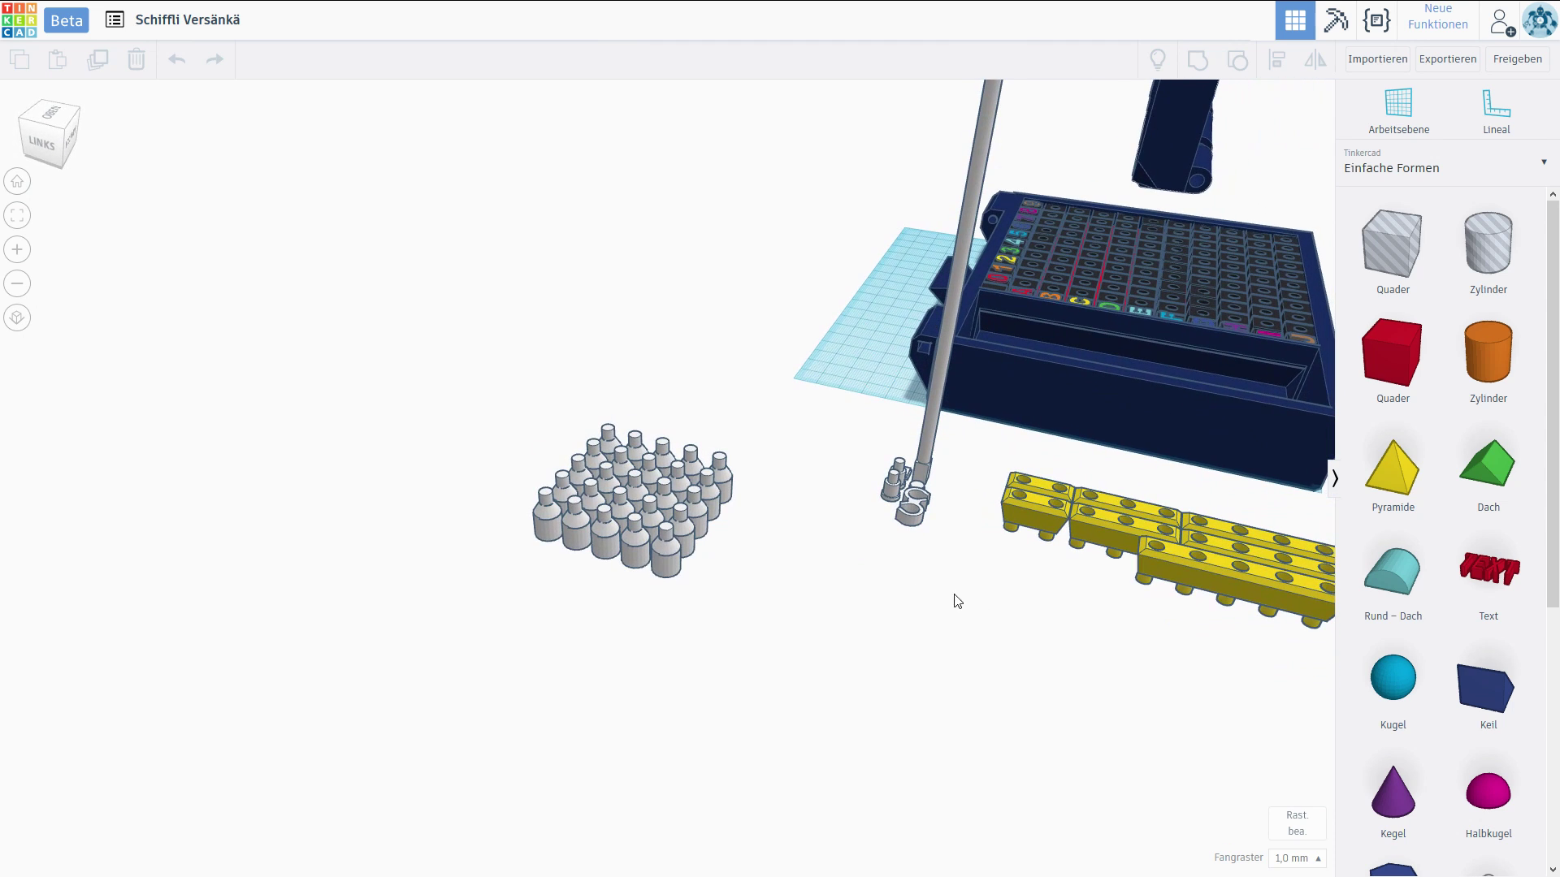
scroll(832, 599, down, 2)
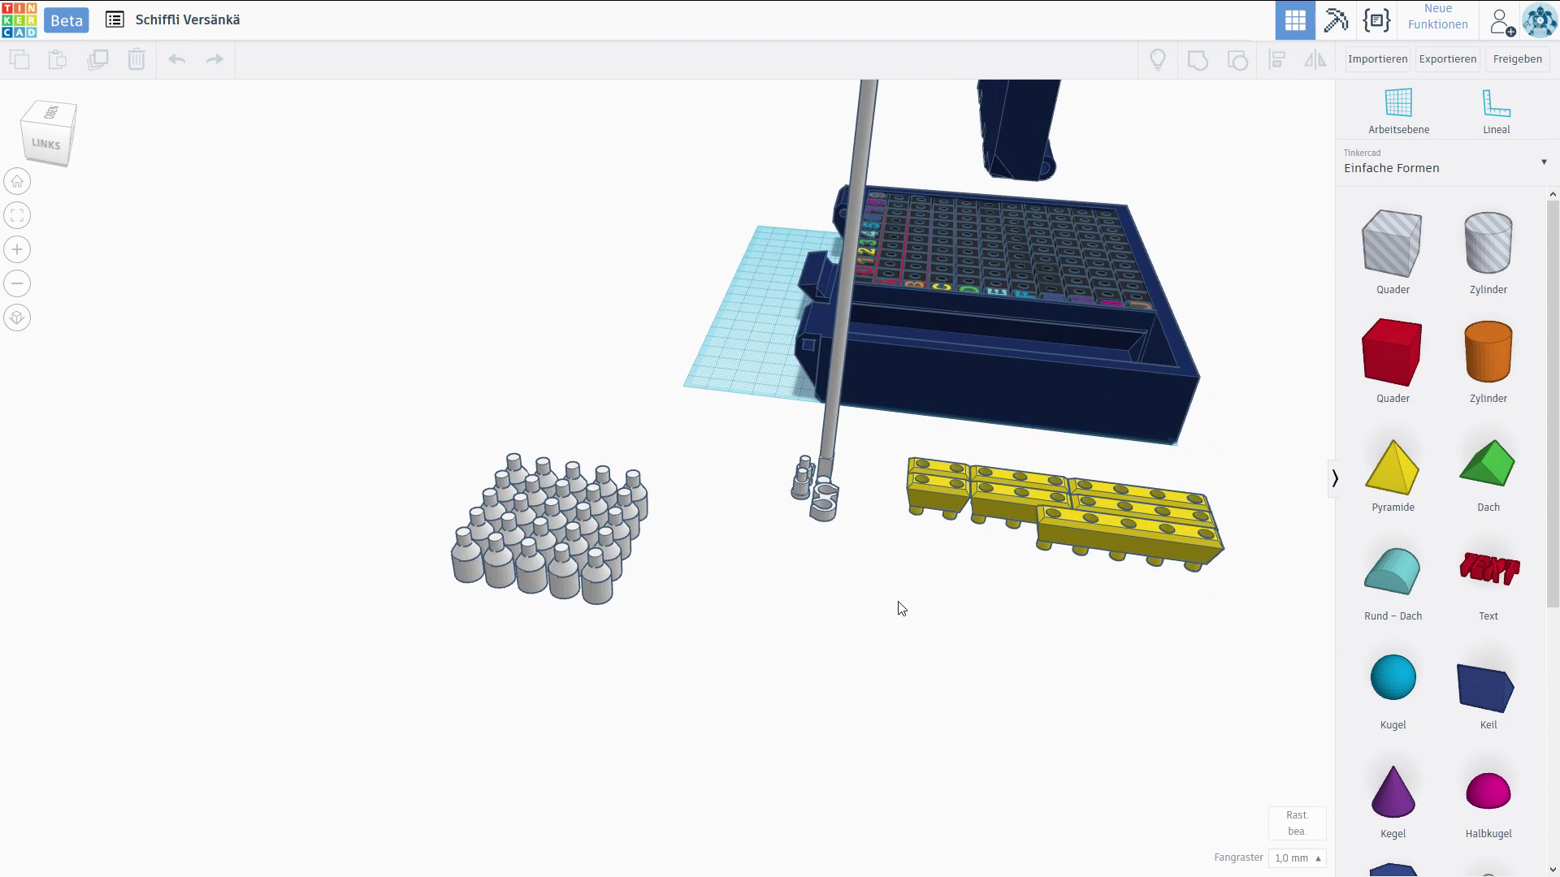
mouse_move(898, 610)
right_down()
mouse_move(835, 613)
mouse_move(555, 545)
right_up()
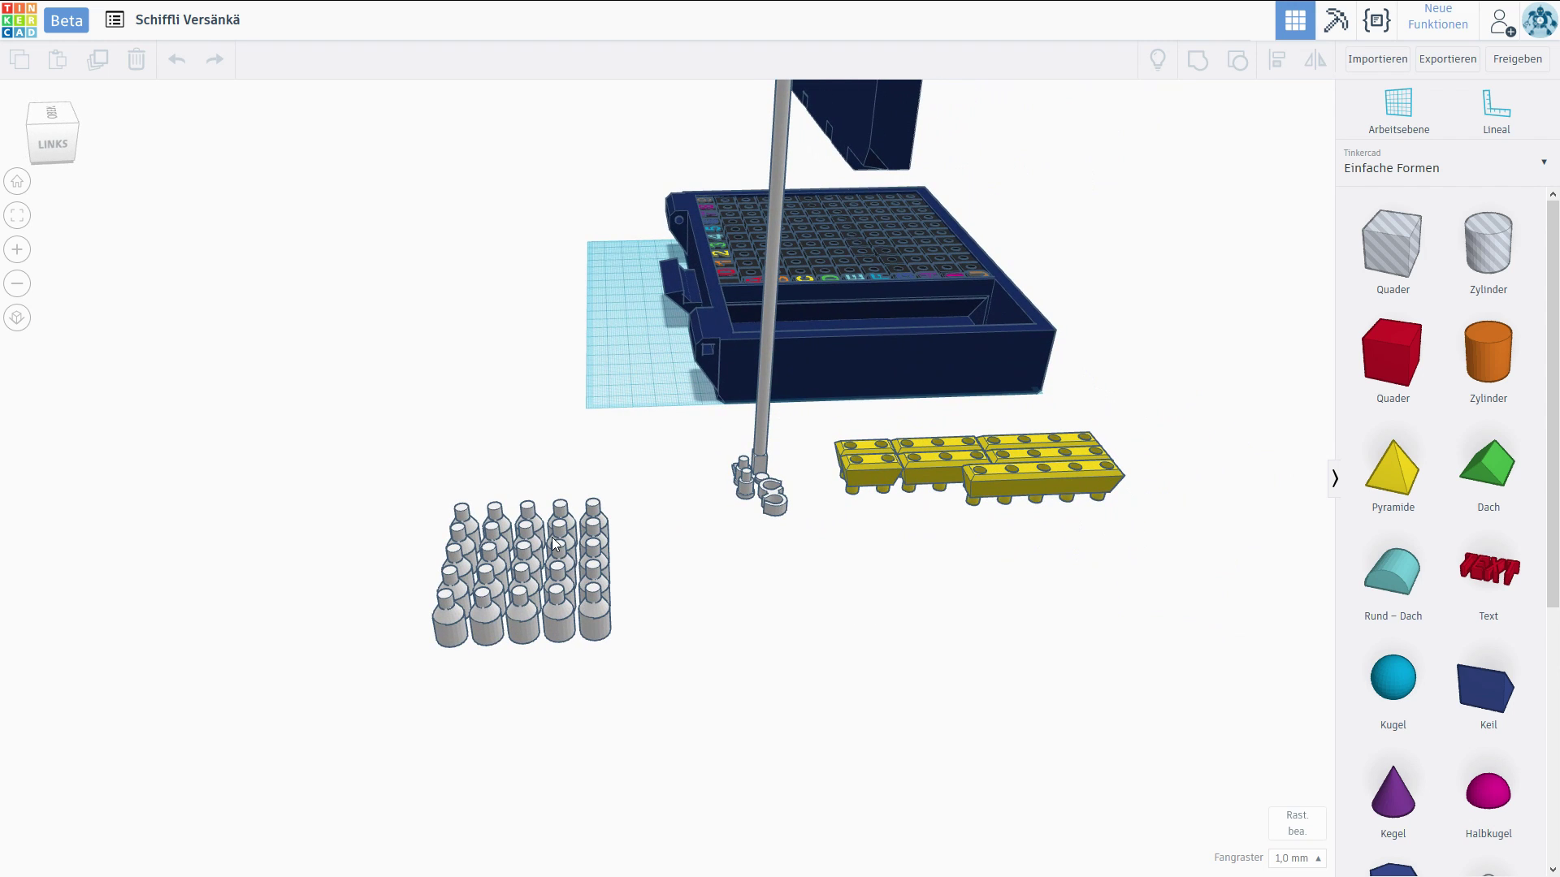
mouse_move(840, 679)
right_down()
mouse_move(922, 626)
mouse_move(703, 683)
mouse_move(790, 645)
right_up()
middle_drag(789, 645, 664, 611)
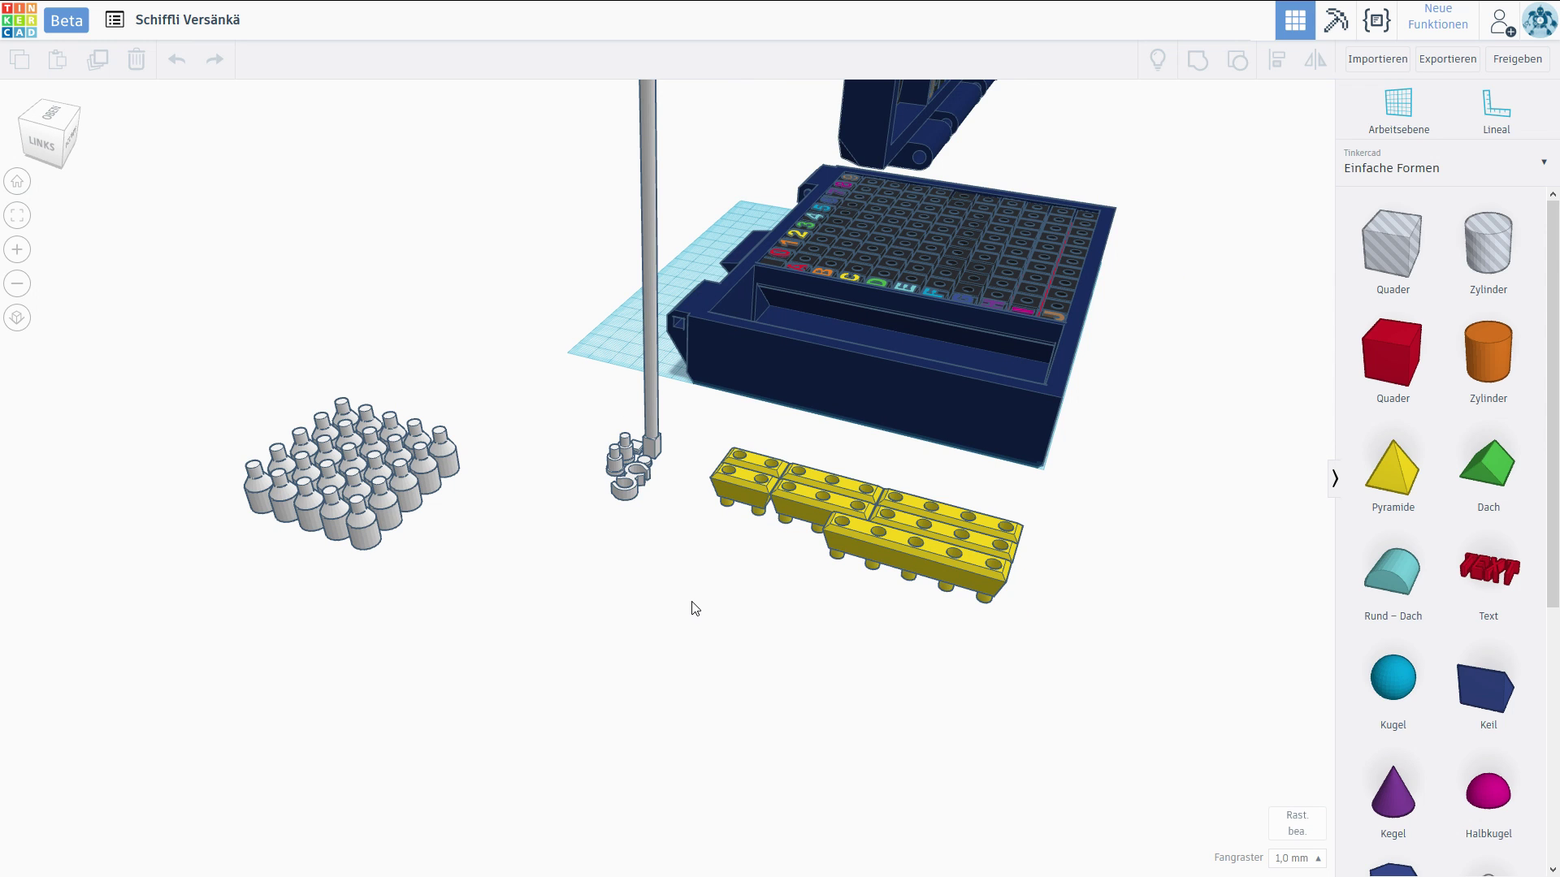
mouse_move(694, 609)
right_down()
mouse_move(626, 565)
mouse_move(703, 626)
mouse_move(620, 574)
right_up()
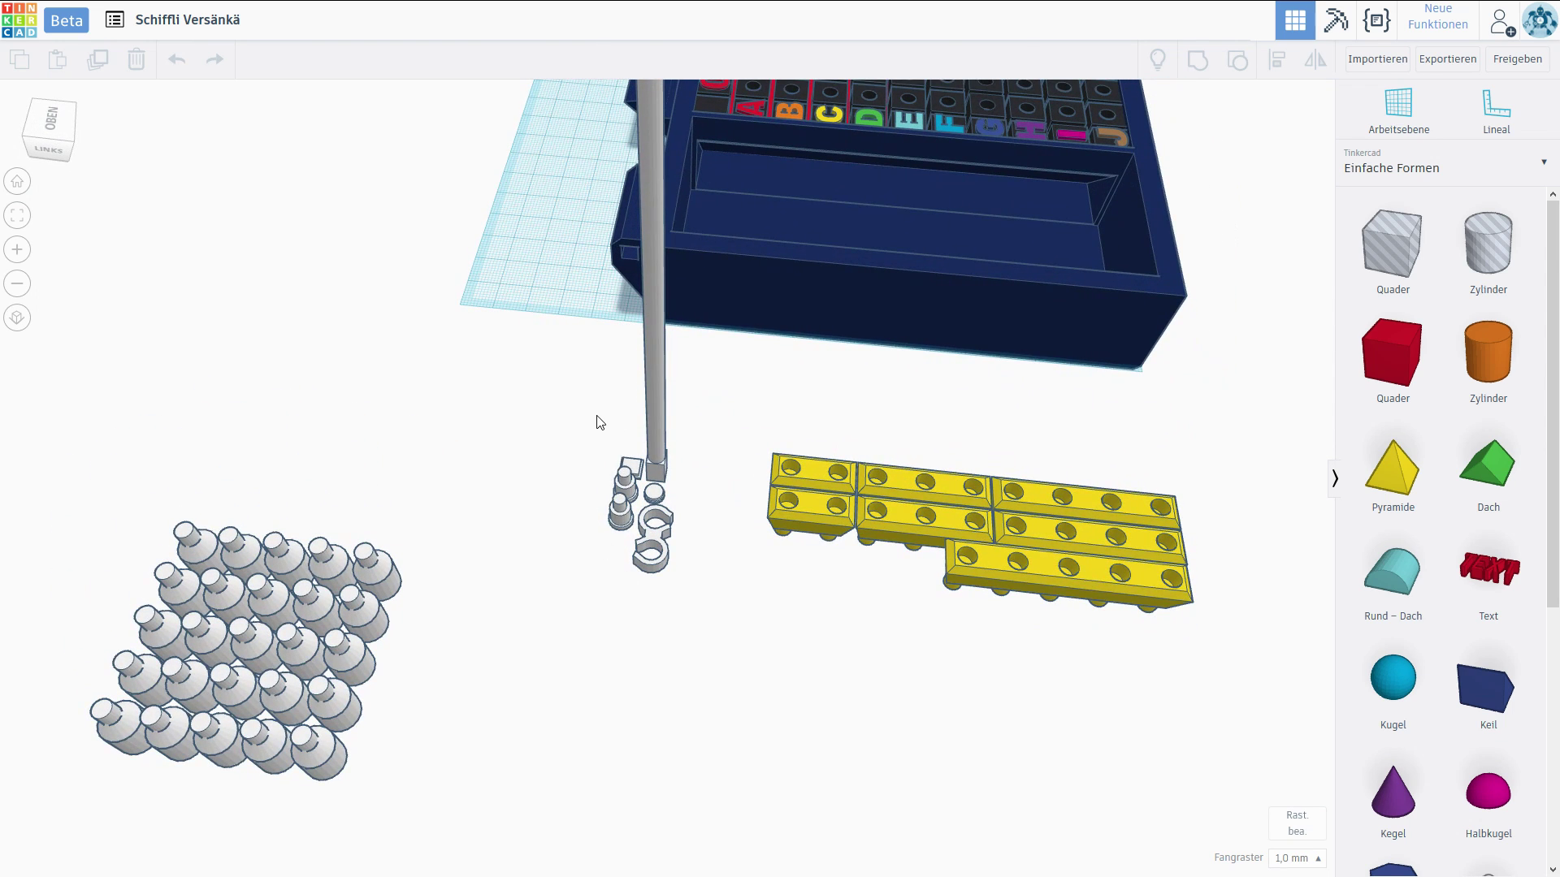
- Select the small clip and peg pieces beside the rod and inspect them
drag(726, 619, 725, 619)
scroll(698, 595, up, 2)
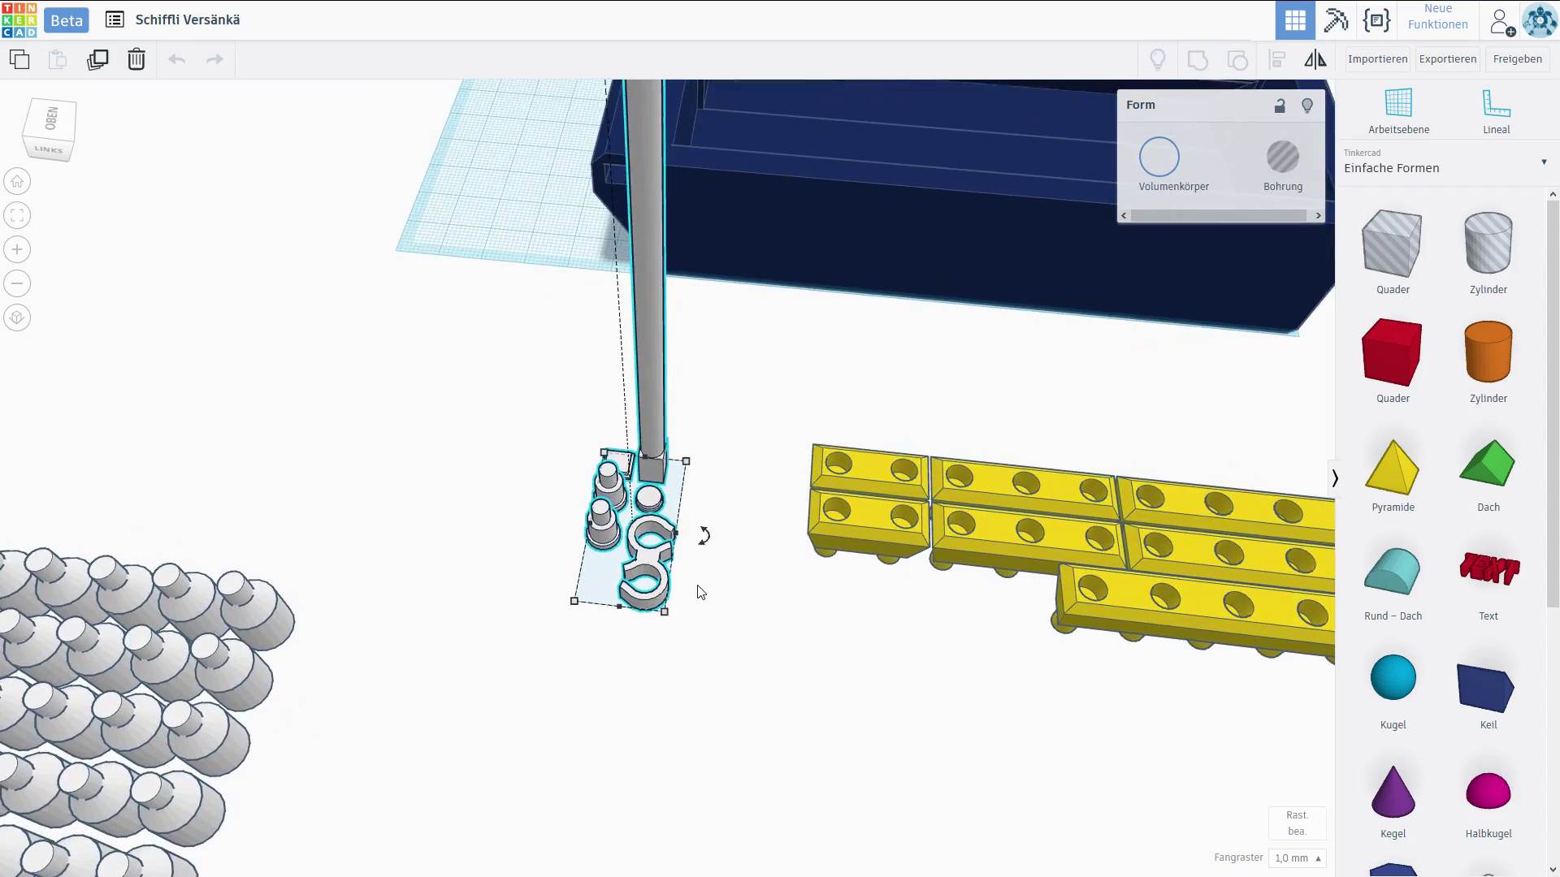
scroll(704, 560, up, 2)
mouse_move(740, 735)
right_down()
mouse_move(915, 654)
mouse_move(773, 701)
mouse_move(756, 722)
right_up()
scroll(711, 522, down, 2)
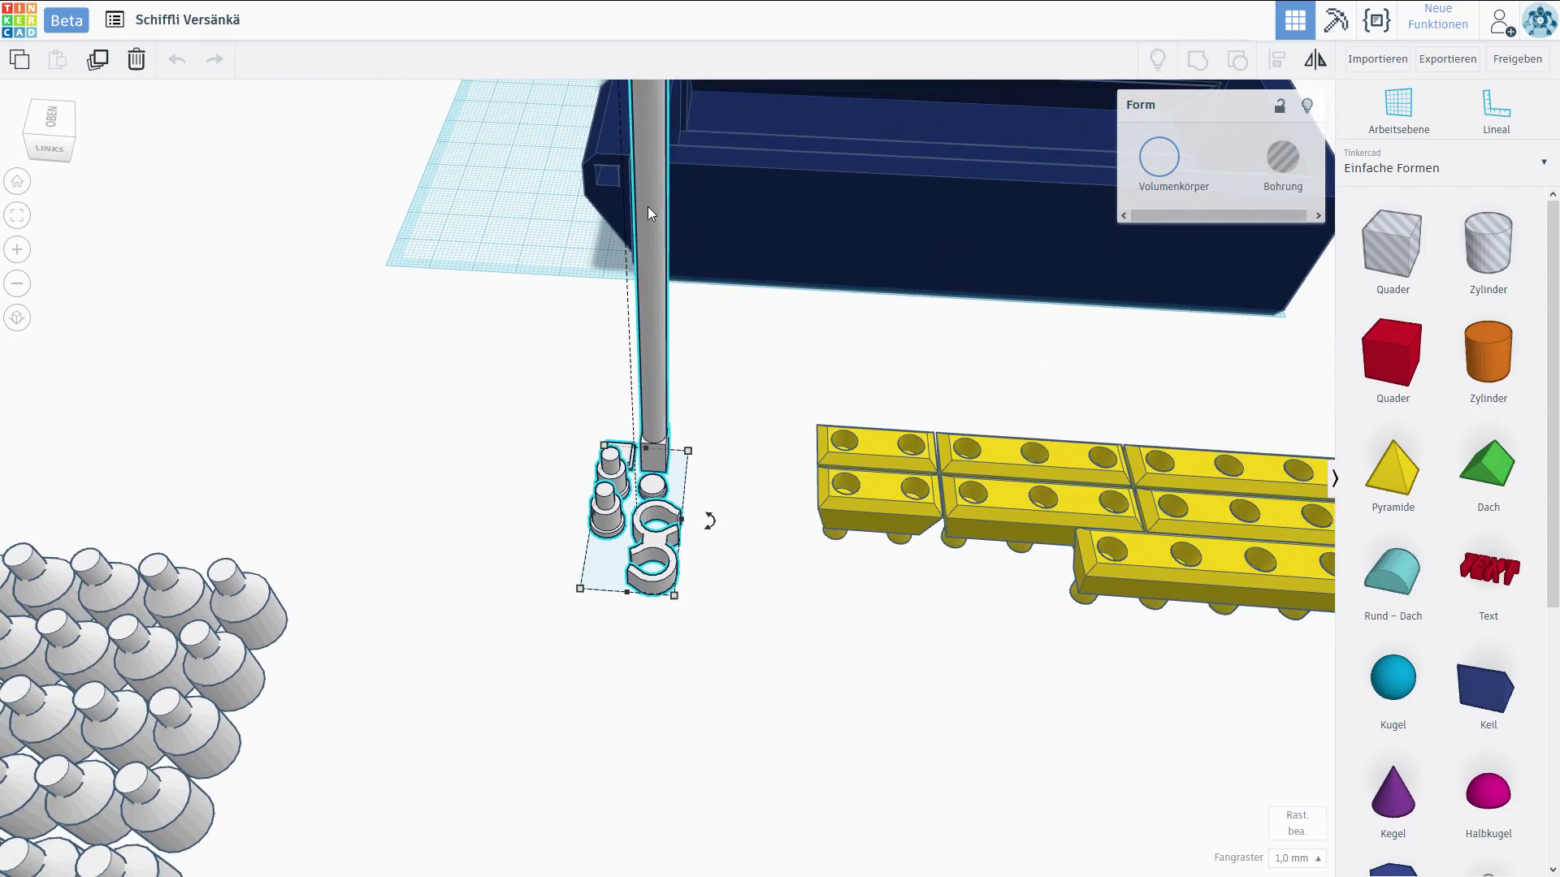
scroll(701, 367, down, 2)
scroll(725, 438, down, 2)
click(664, 458)
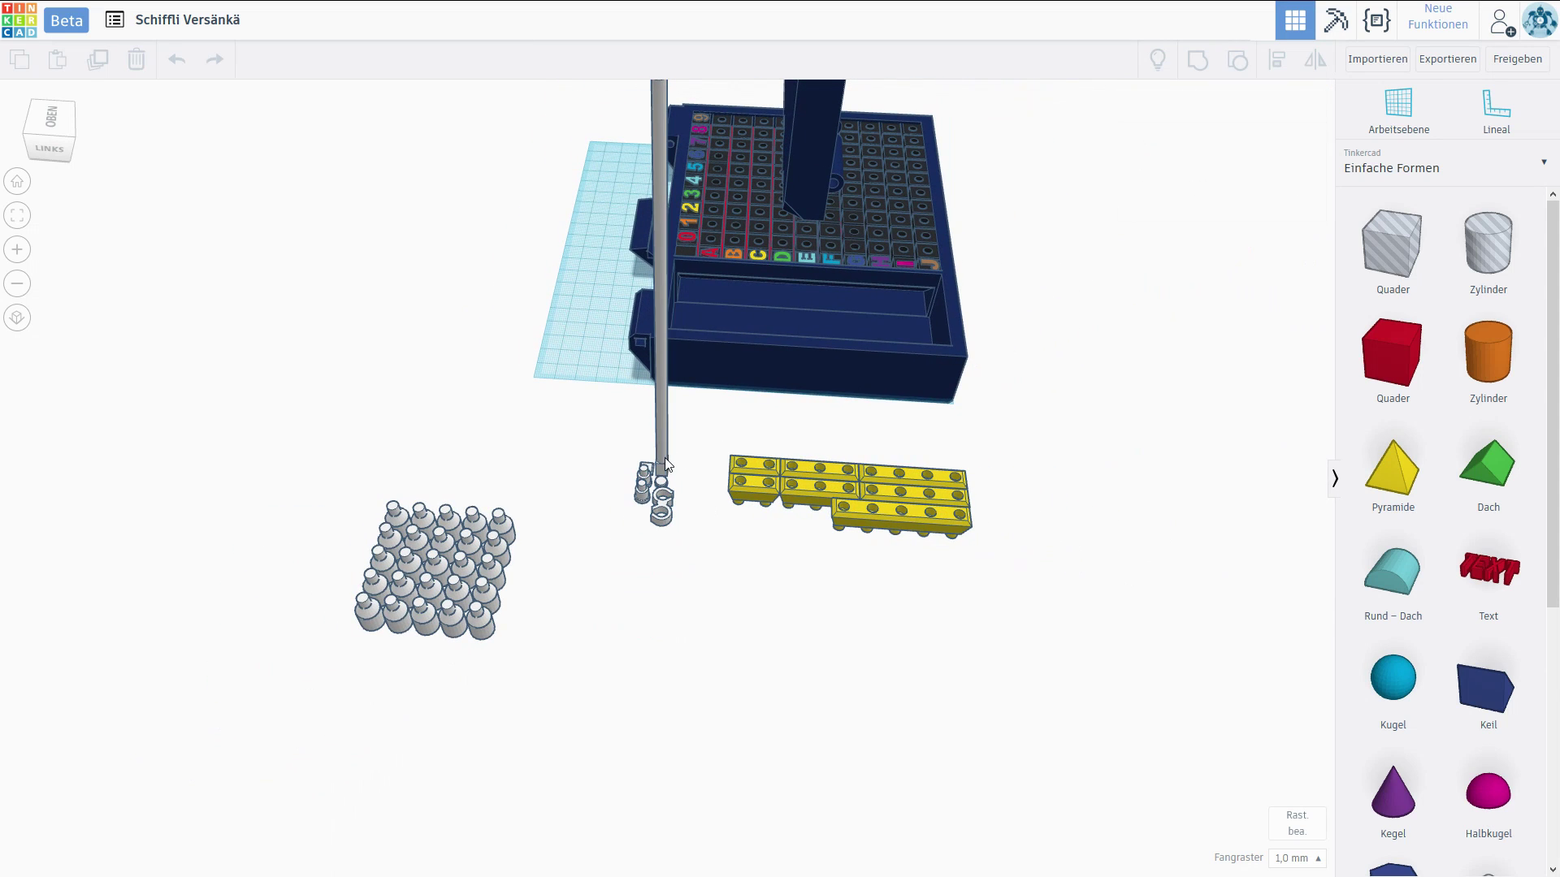
mouse_move(654, 165)
right_down()
mouse_move(721, 337)
mouse_move(707, 401)
mouse_move(728, 355)
mouse_move(713, 391)
right_up()
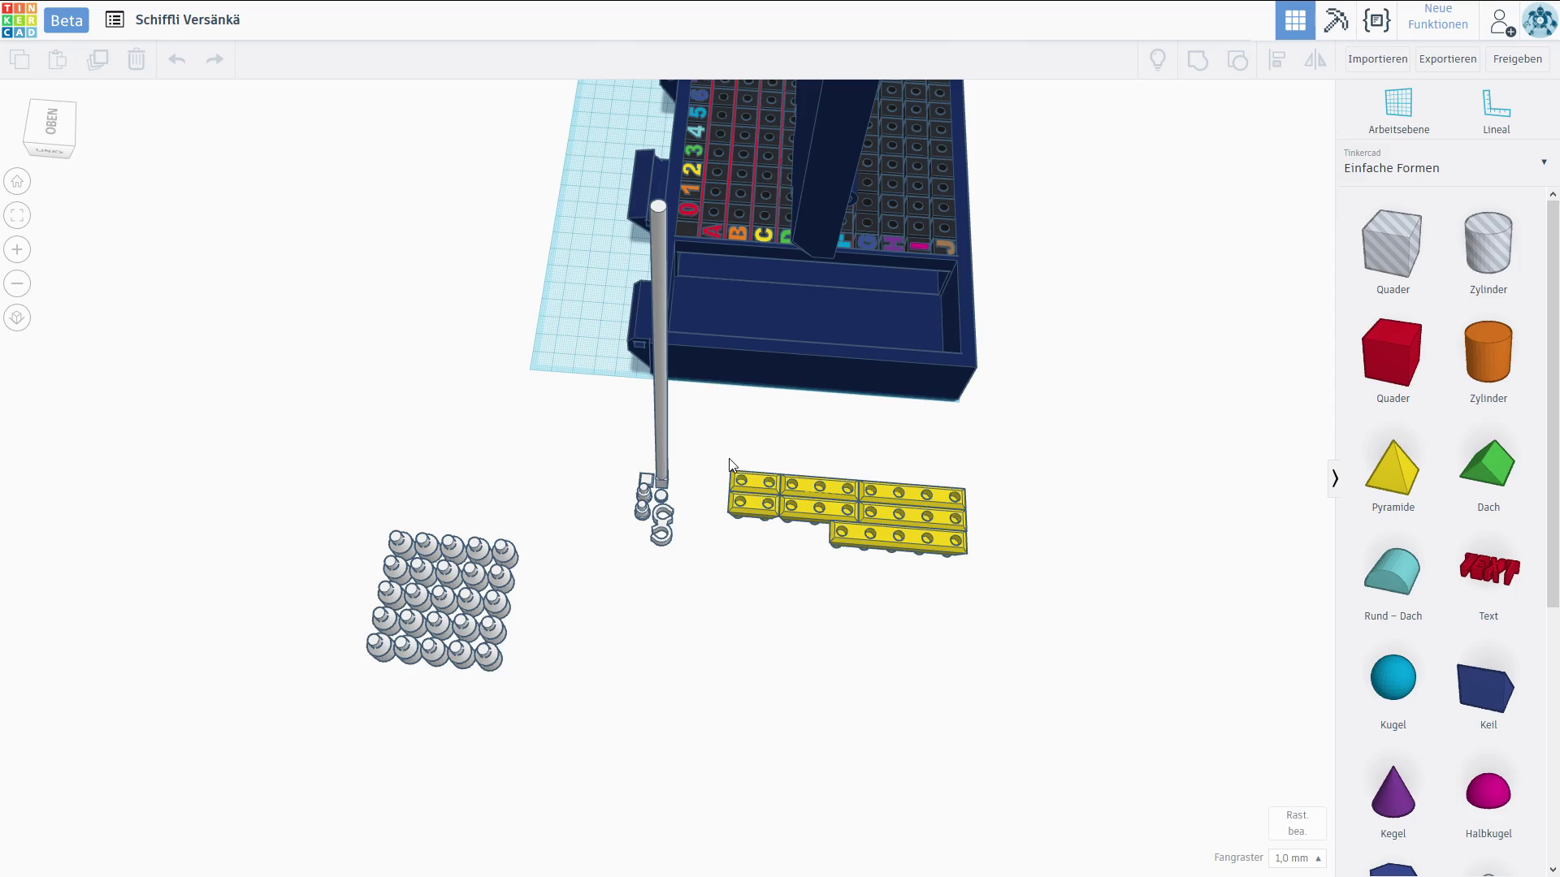
mouse_move(730, 458)
right_down()
mouse_move(742, 446)
mouse_move(663, 497)
mouse_move(828, 474)
mouse_move(742, 487)
mouse_move(633, 473)
mouse_move(636, 503)
right_up()
scroll(664, 498, up, 2)
scroll(671, 498, up, 3)
scroll(696, 492, up, 3)
scroll(671, 512, up, 2)
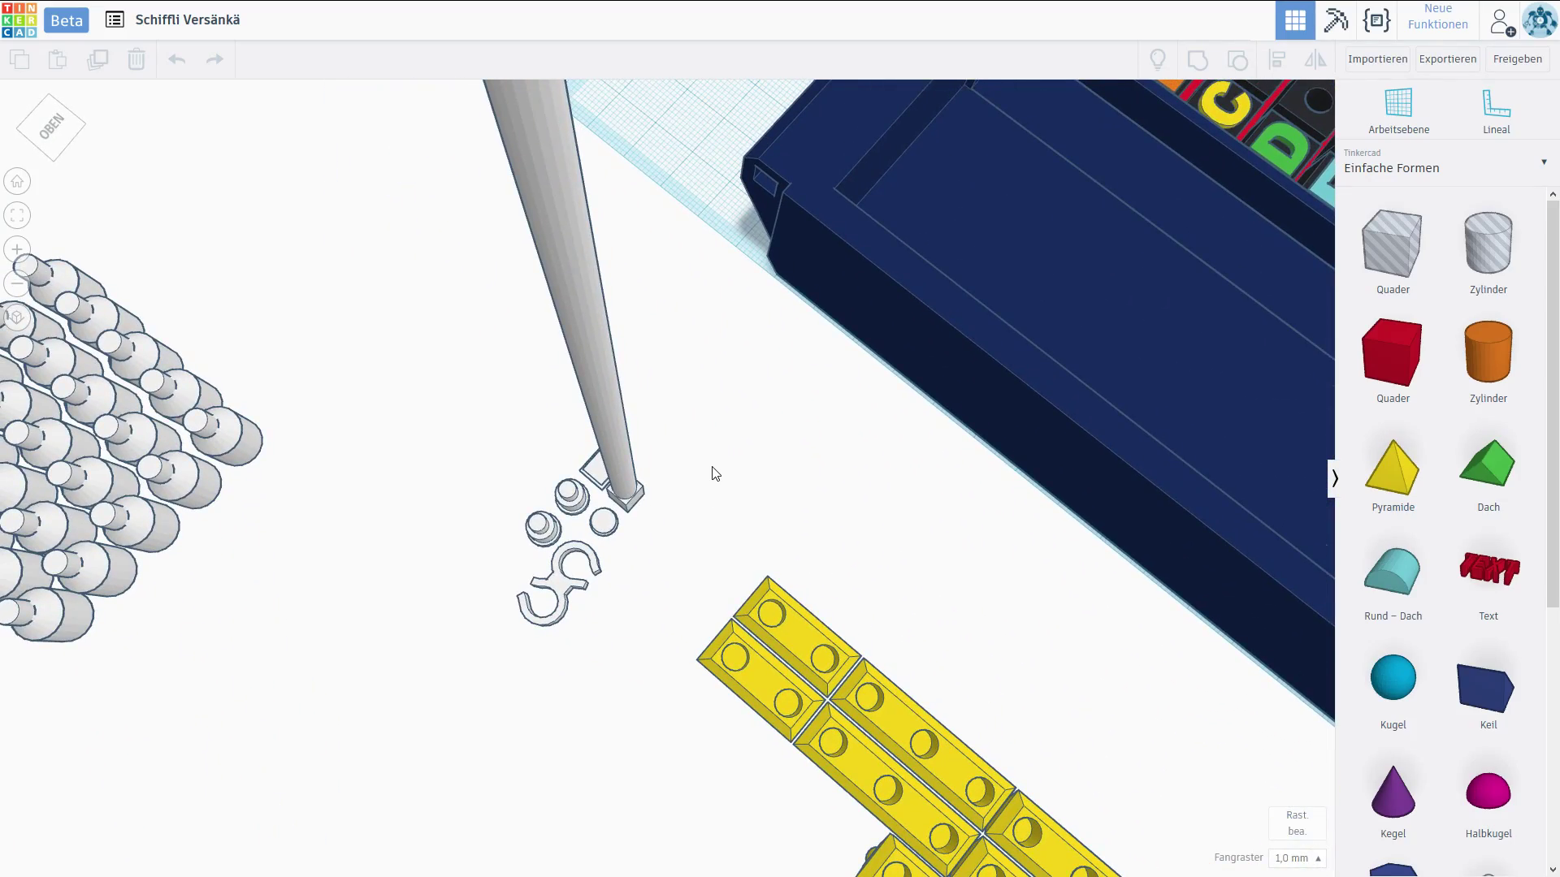
scroll(715, 474, down, 3)
scroll(714, 472, down, 3)
scroll(683, 472, down, 1)
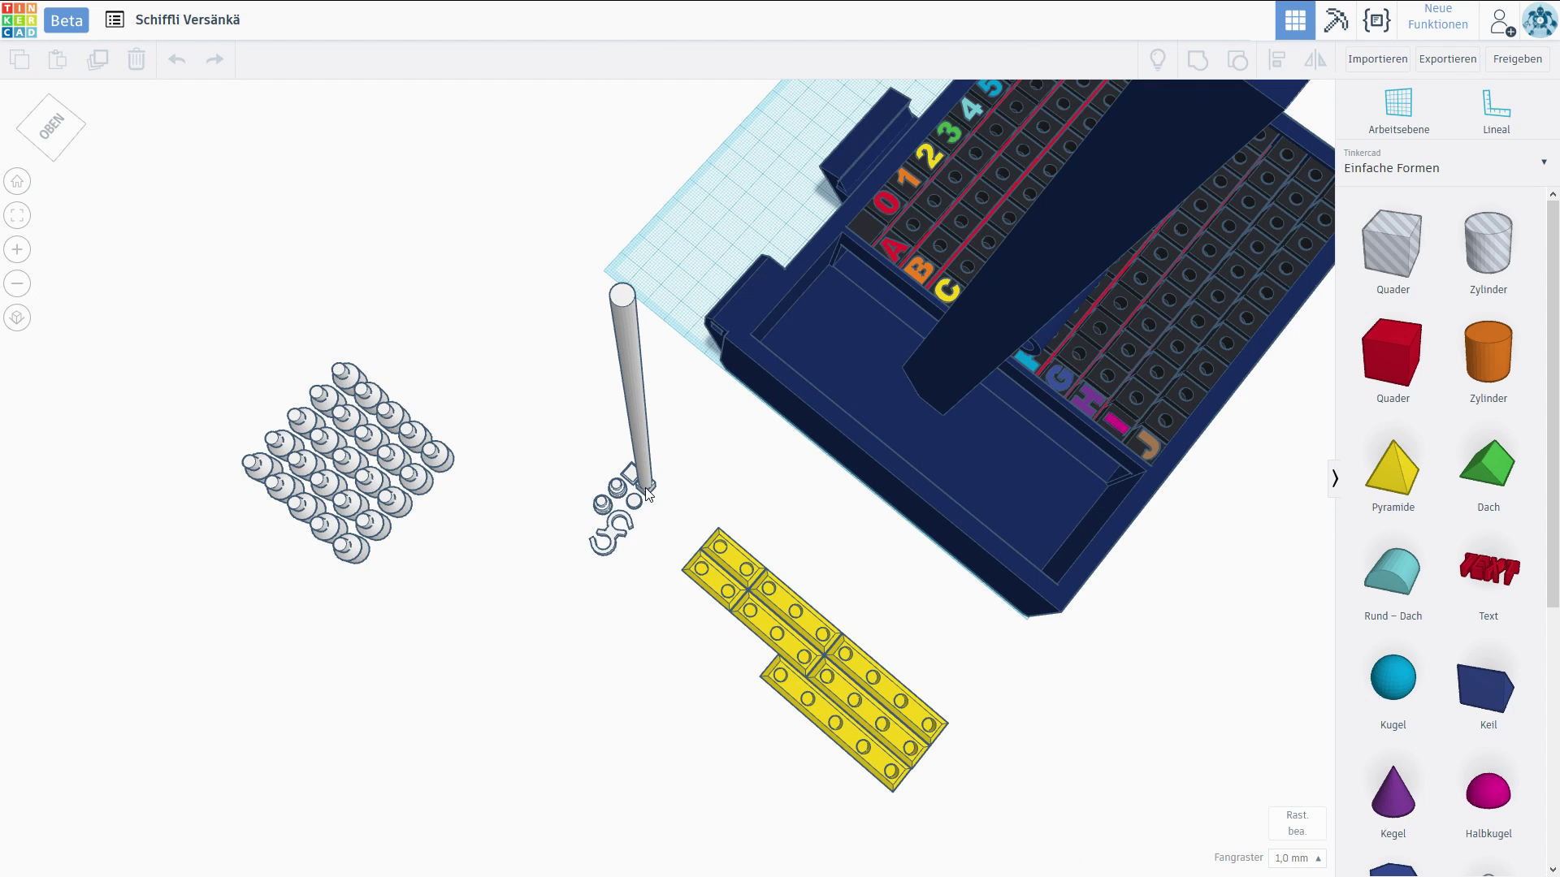
- Select all seven yellow ship bricks and view their undersides and tops
mouse_move(692, 514)
right_down()
mouse_move(837, 483)
mouse_move(660, 505)
right_up()
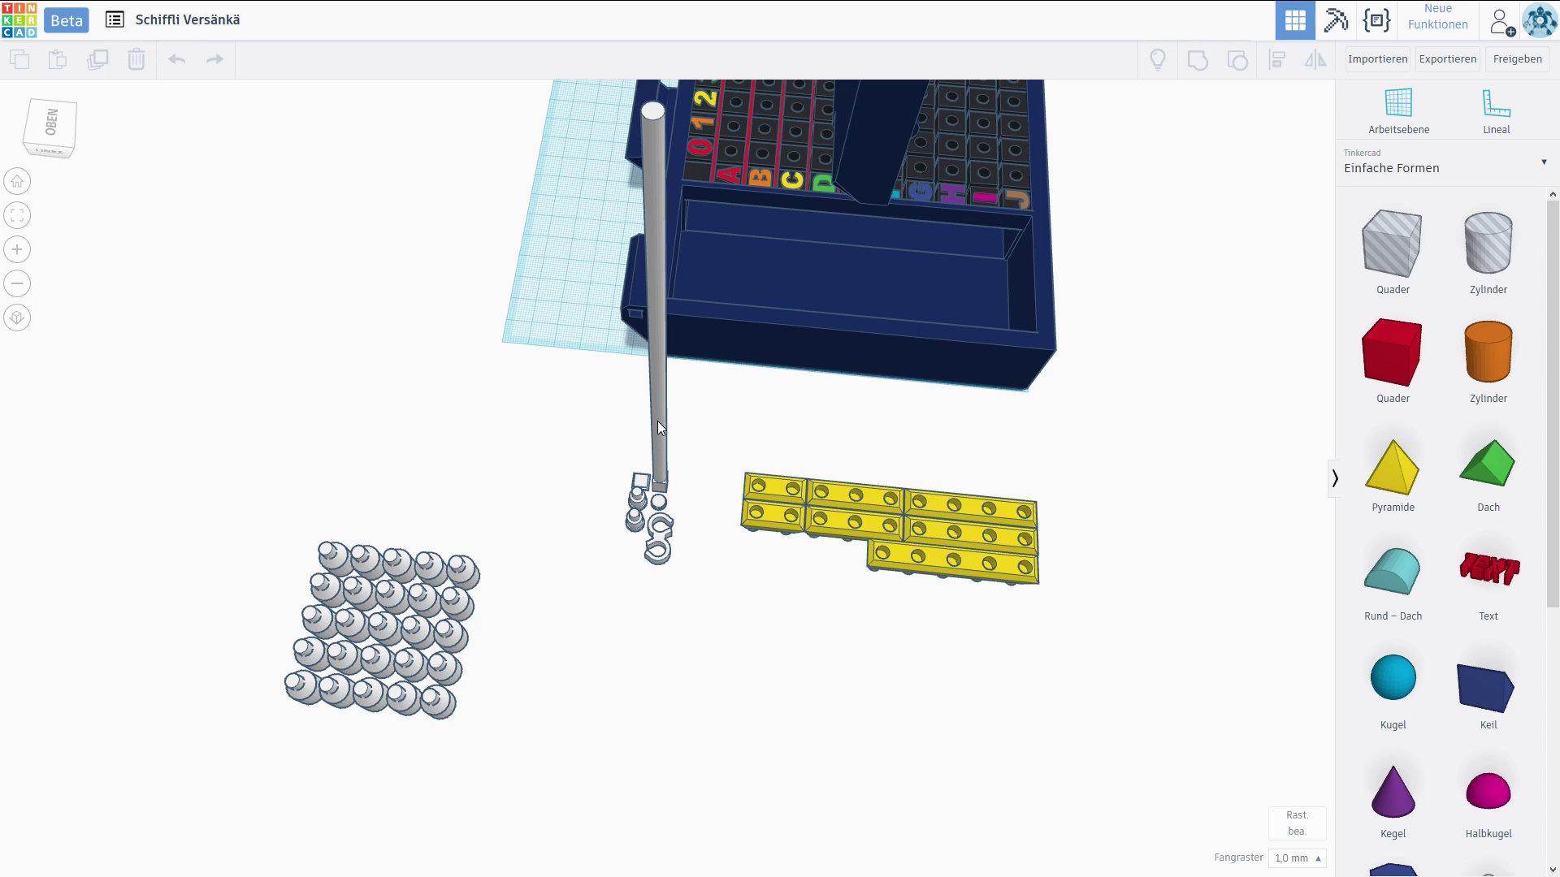
mouse_move(797, 380)
right_down()
mouse_move(779, 389)
mouse_move(657, 319)
right_up()
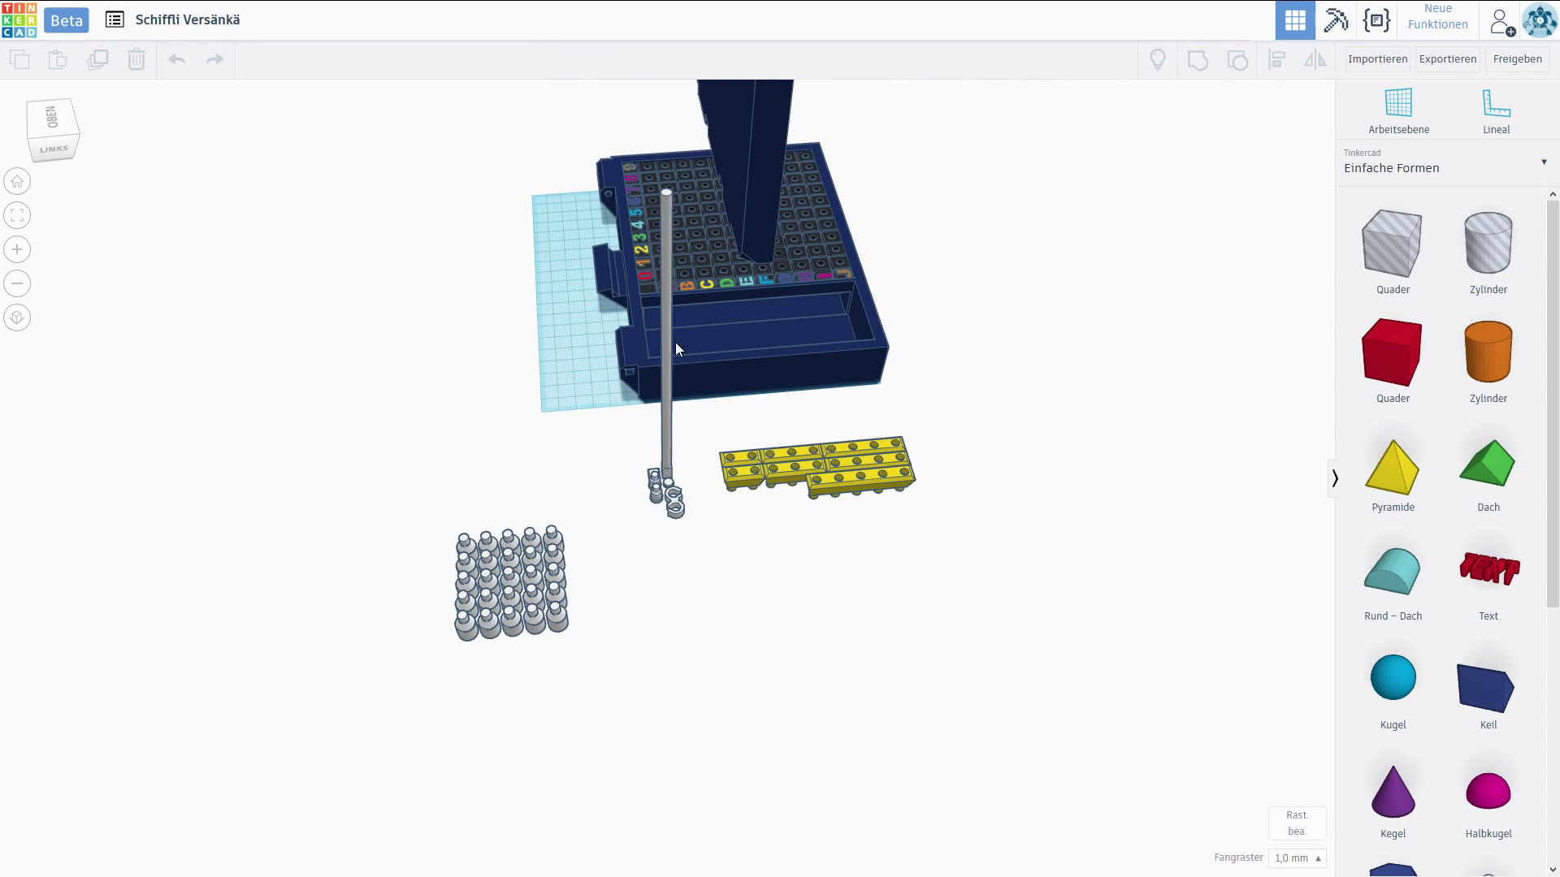
scroll(675, 343, up, 3)
drag(480, 529, 1055, 716)
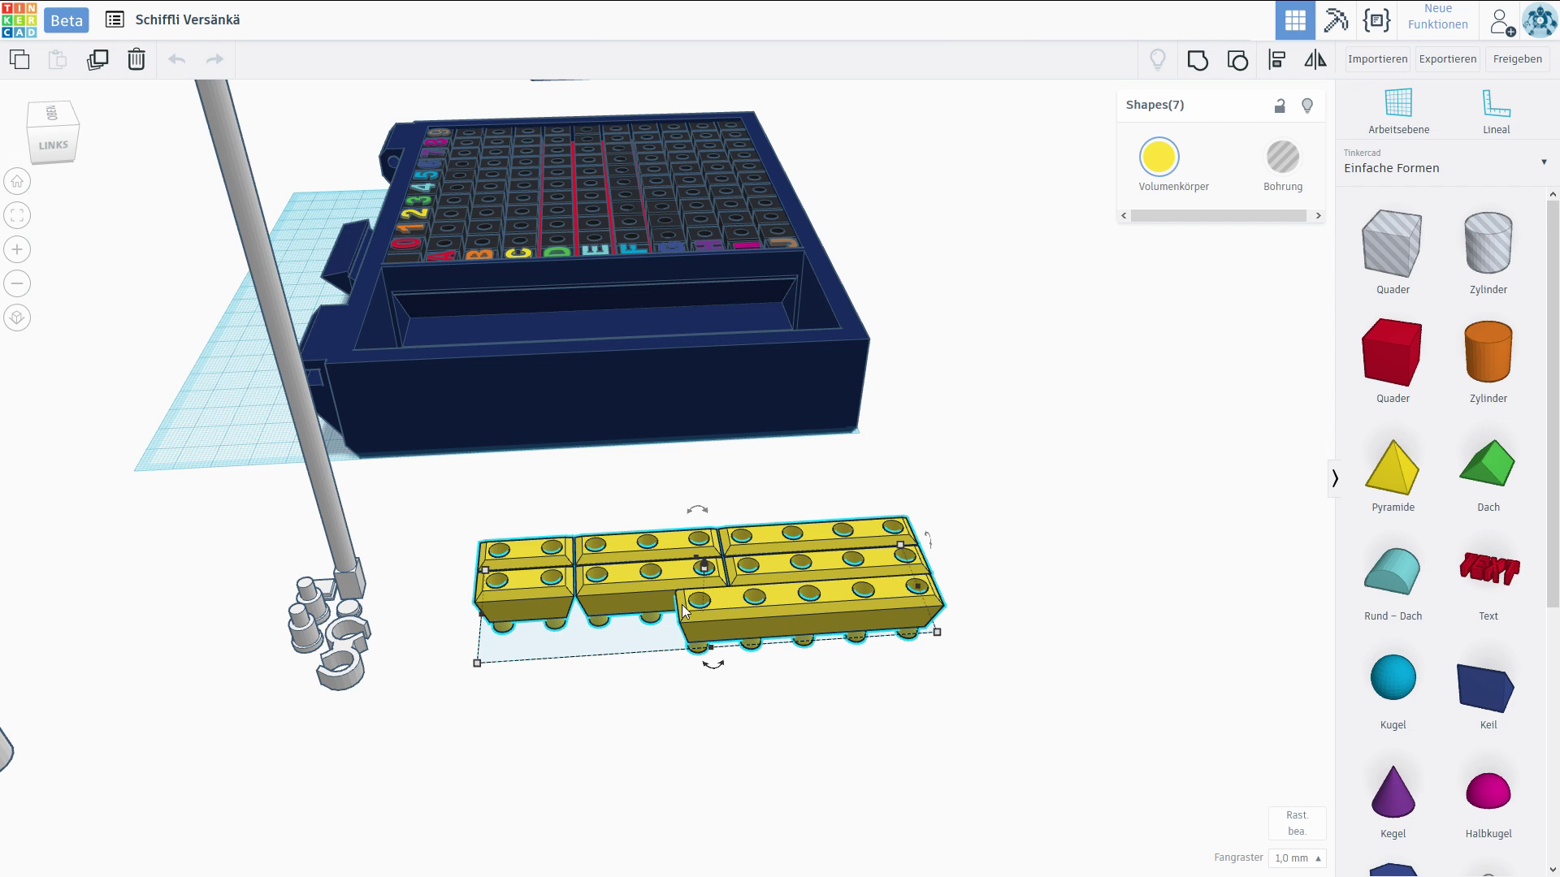
mouse_move(900, 628)
right_down()
mouse_move(592, 529)
mouse_move(798, 534)
mouse_move(753, 468)
mouse_move(686, 540)
mouse_move(562, 574)
mouse_move(548, 561)
right_up()
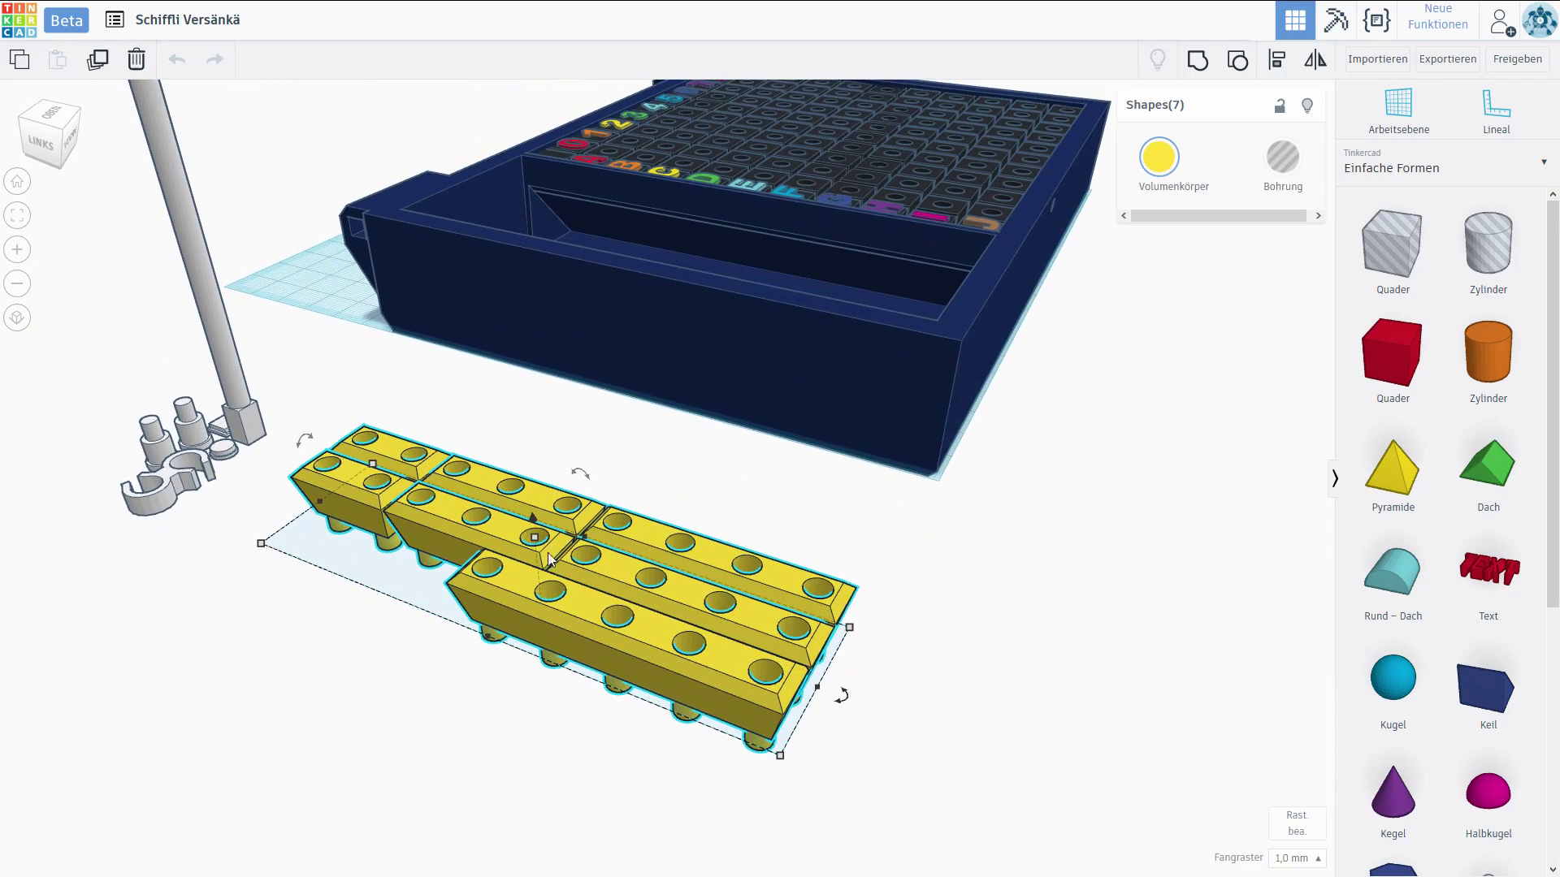
mouse_move(619, 498)
right_down()
mouse_move(599, 614)
mouse_move(635, 589)
mouse_move(697, 581)
right_up()
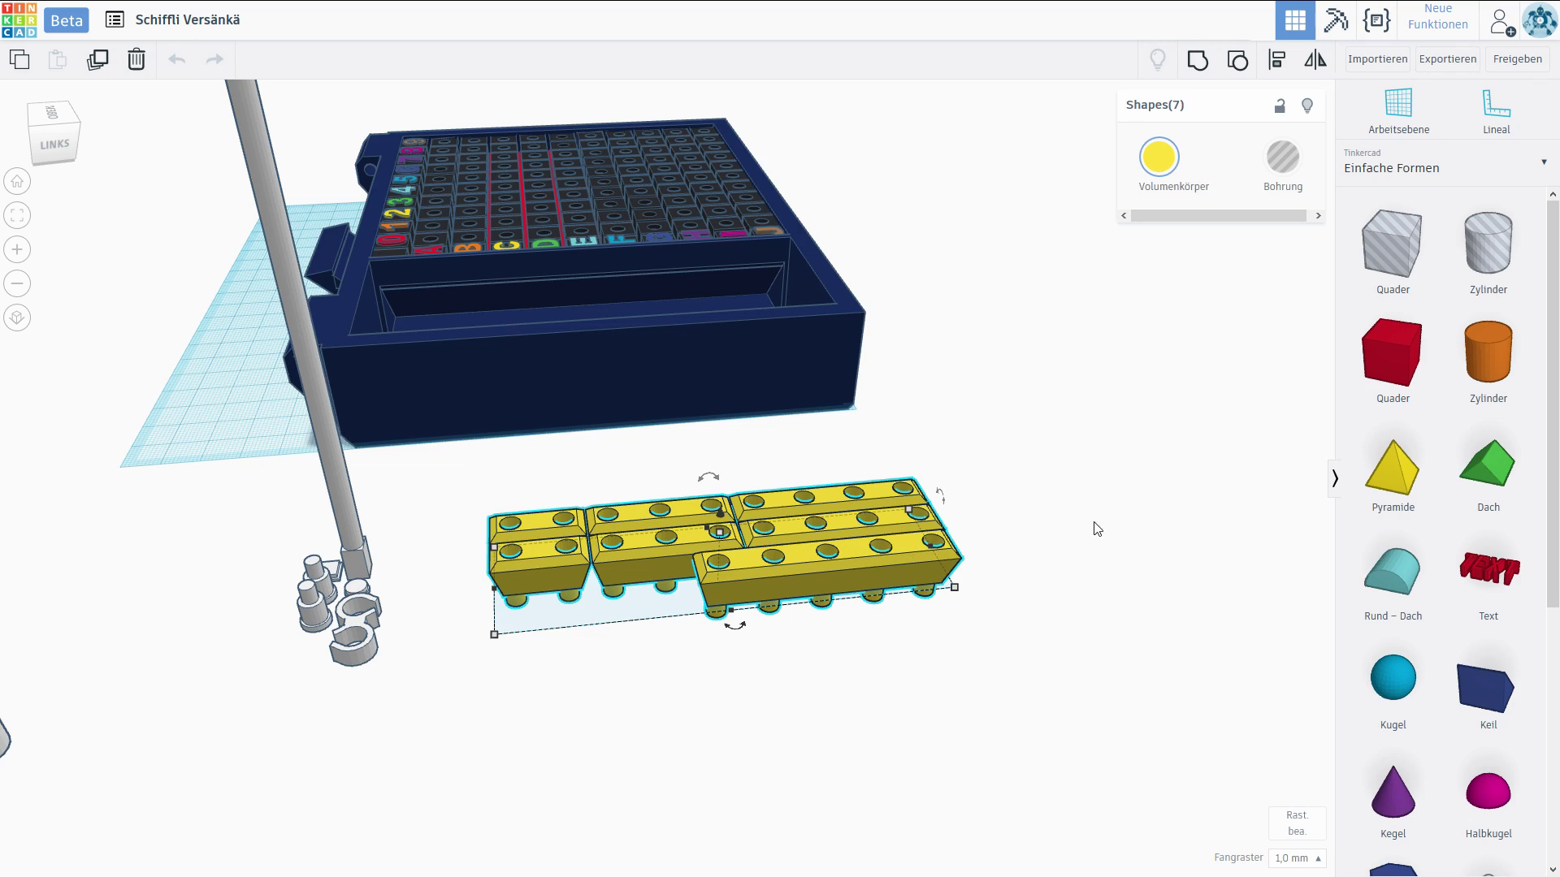
mouse_move(1095, 529)
right_down()
mouse_move(940, 530)
mouse_move(890, 554)
right_up()
mouse_move(579, 628)
right_down()
mouse_move(672, 533)
mouse_move(628, 460)
right_up()
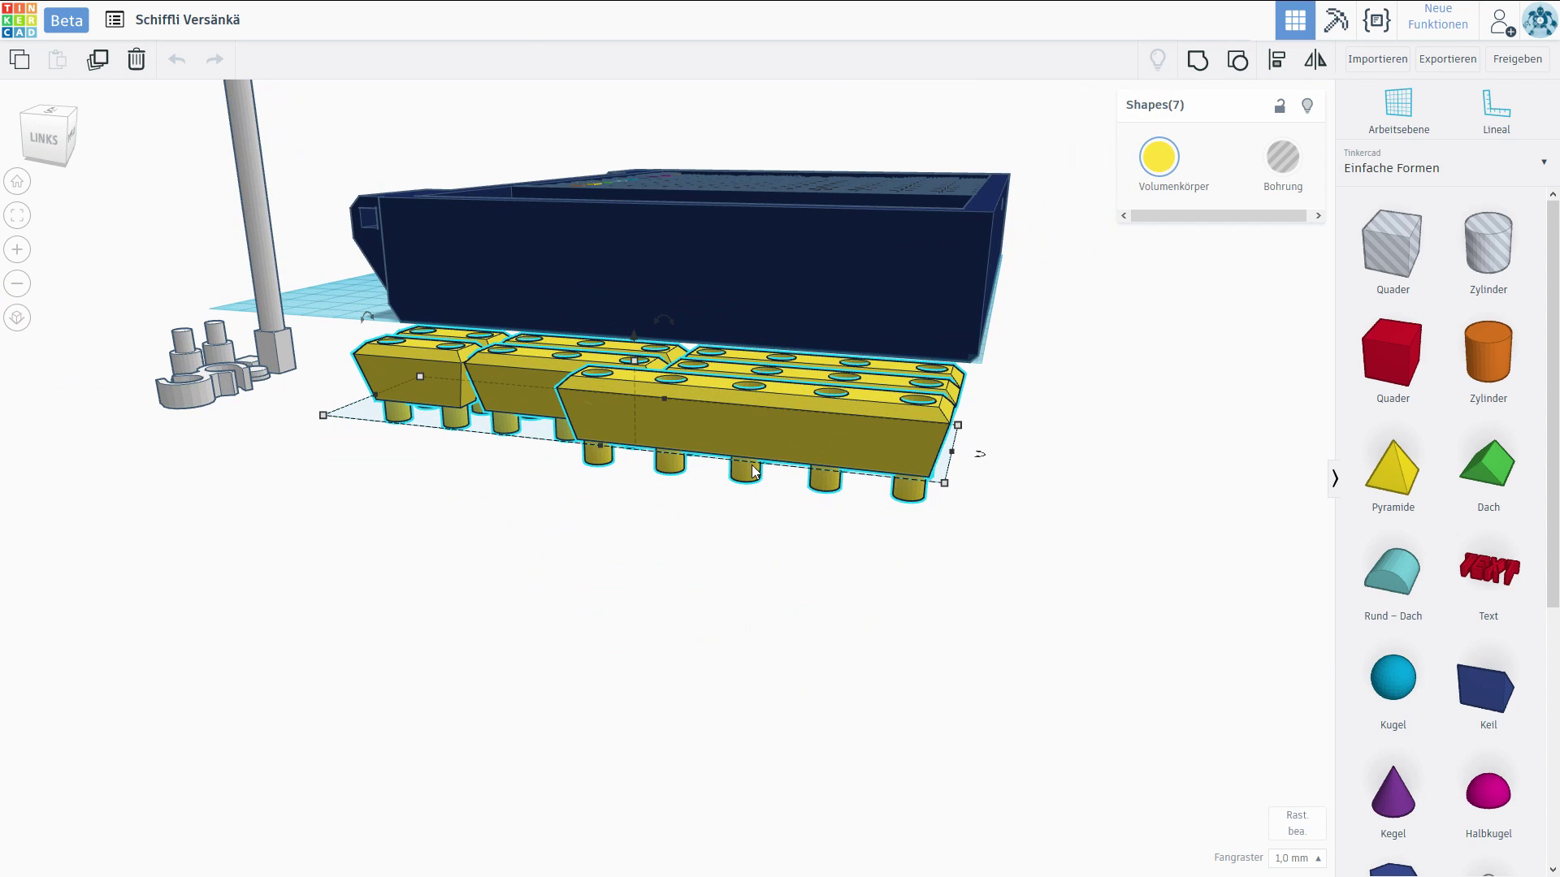
mouse_move(968, 512)
right_down()
mouse_move(905, 532)
mouse_move(881, 523)
mouse_move(939, 489)
mouse_move(898, 532)
mouse_move(866, 550)
mouse_move(854, 536)
right_up()
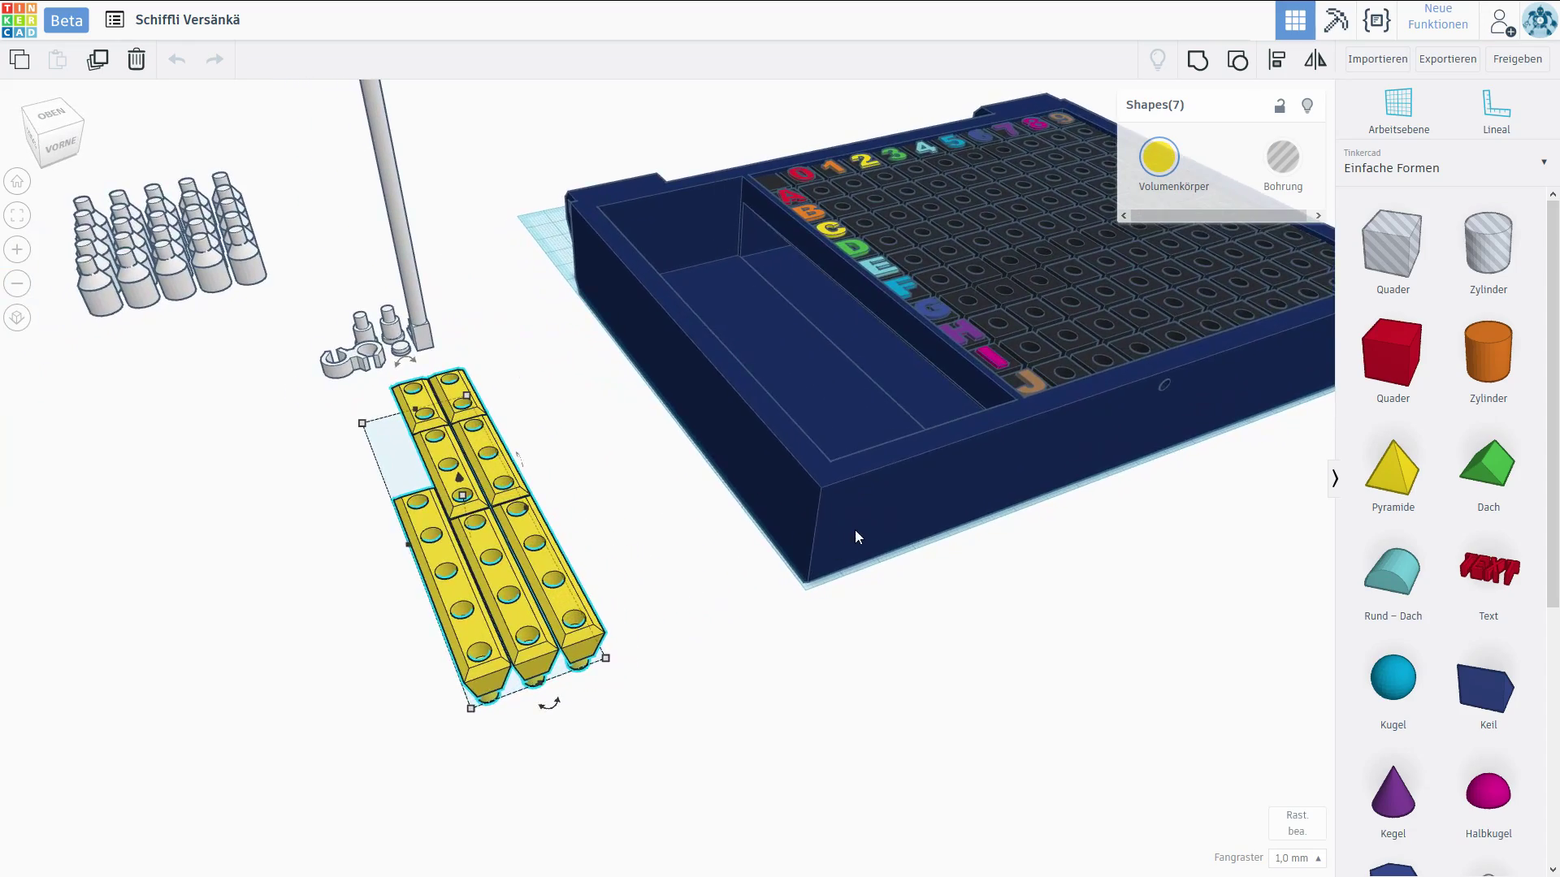
scroll(854, 536, down, 2)
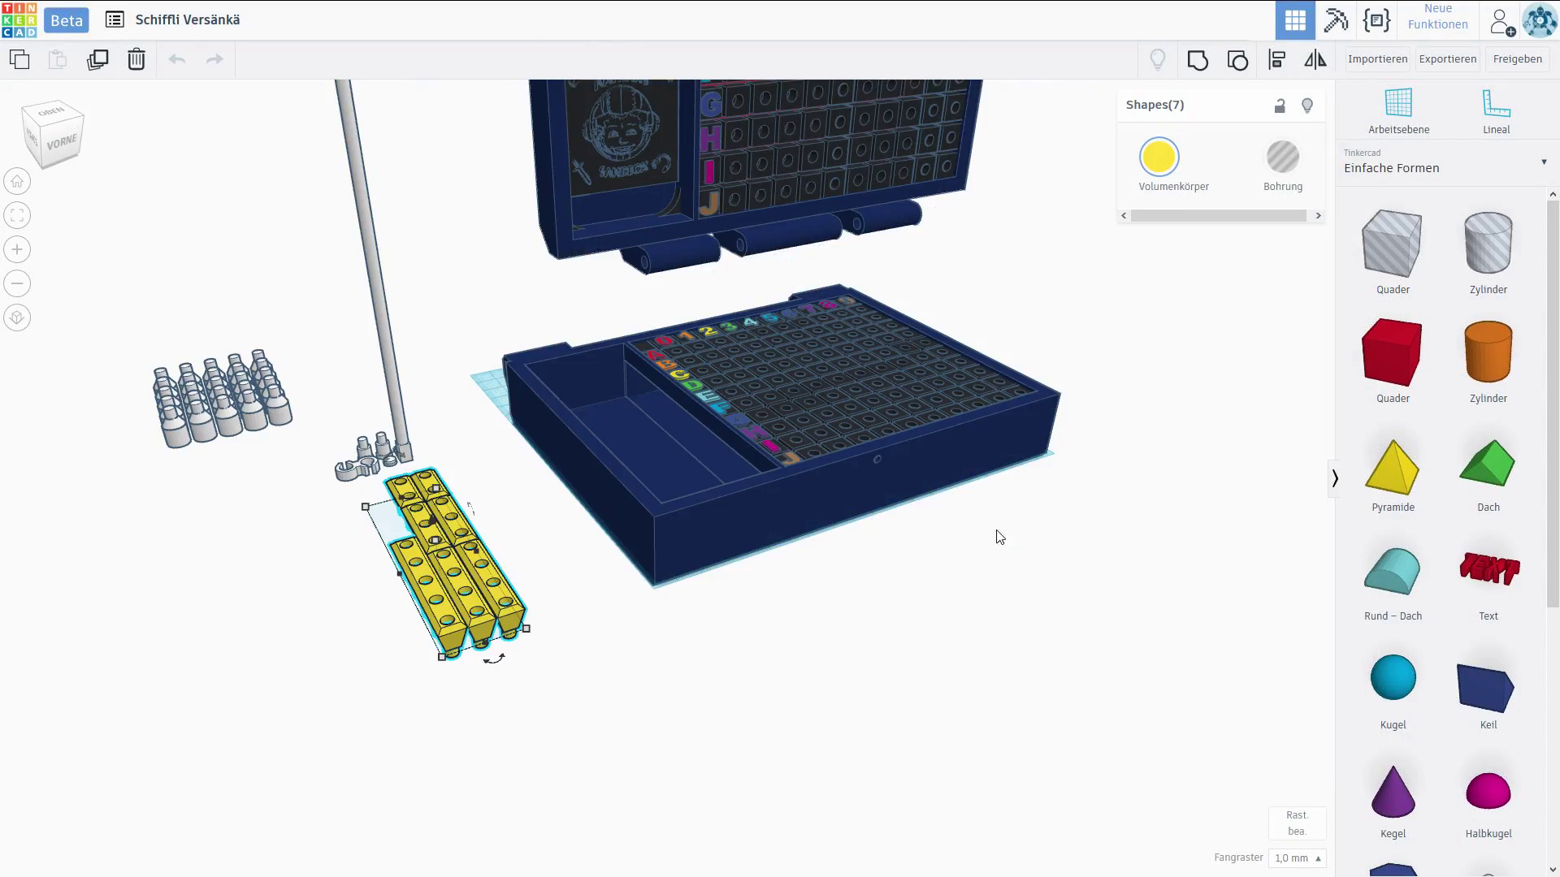
- View the game board standing above the base box from the front
mouse_move(997, 537)
right_down()
mouse_move(929, 550)
mouse_move(1007, 503)
mouse_move(999, 476)
mouse_move(672, 628)
mouse_move(776, 432)
mouse_move(563, 332)
mouse_move(557, 423)
right_up()
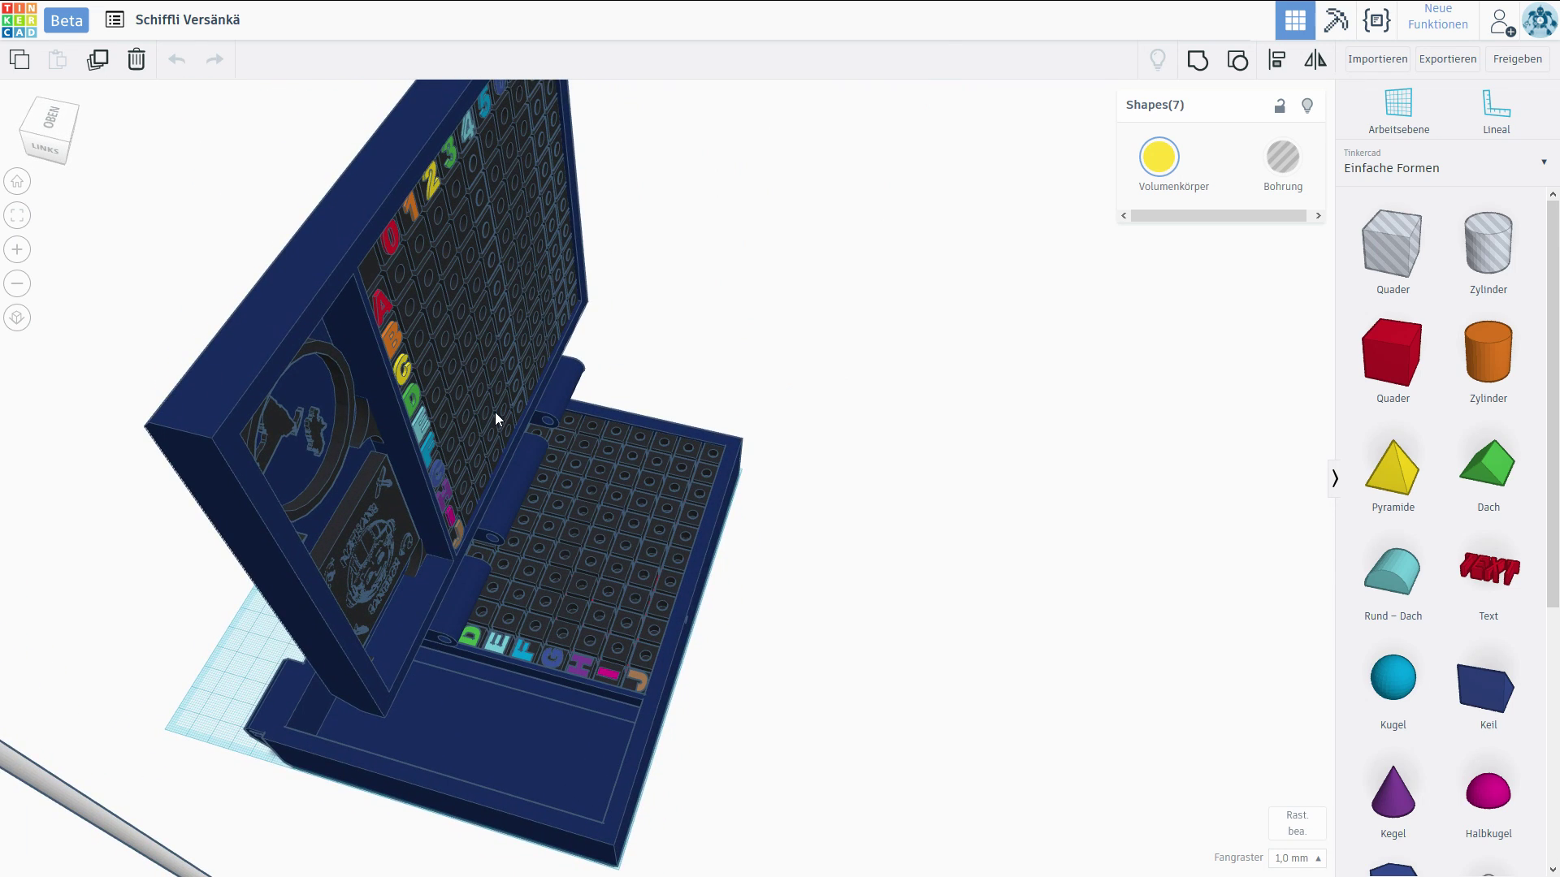
right_drag(561, 476, 548, 588)
click(548, 588)
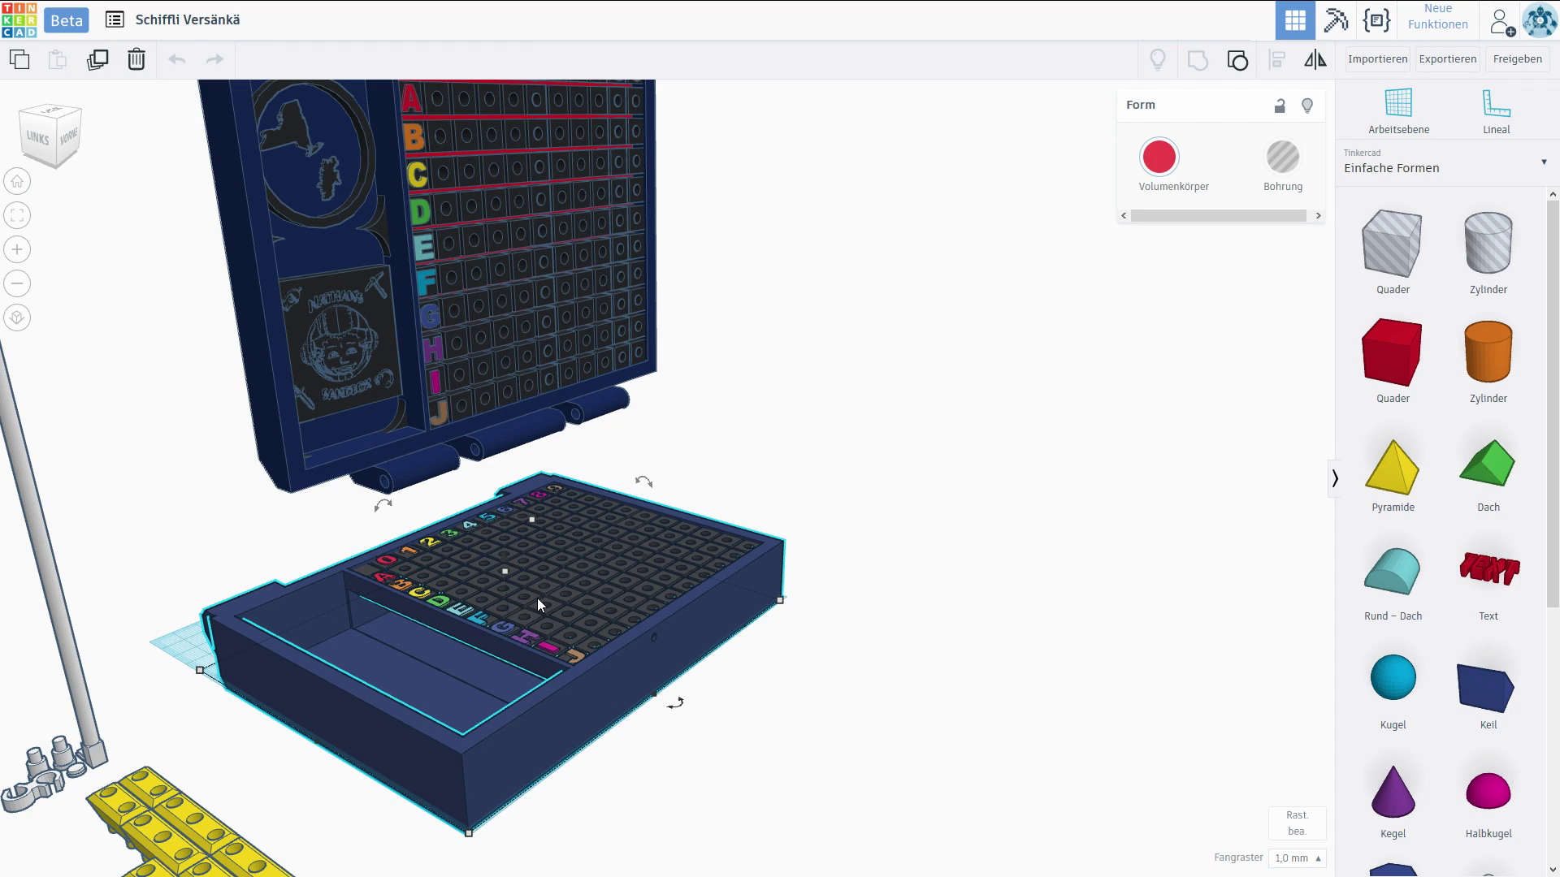
click(836, 638)
mouse_move(833, 568)
right_down()
mouse_move(769, 593)
mouse_move(677, 575)
mouse_move(760, 634)
mouse_move(766, 439)
mouse_move(758, 524)
right_up()
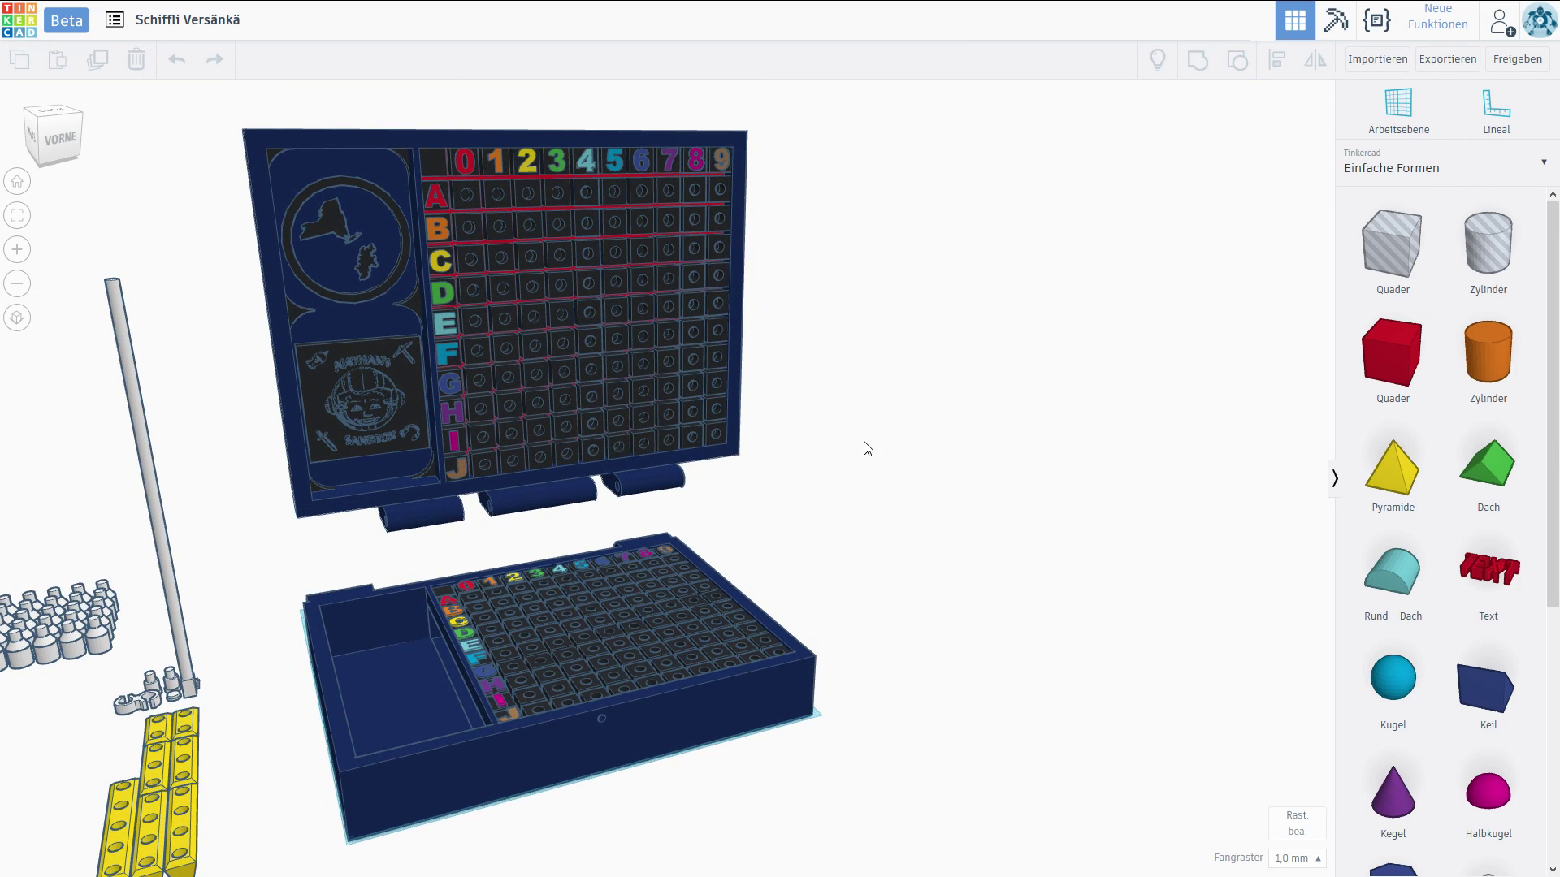
right_drag(862, 440, 867, 442)
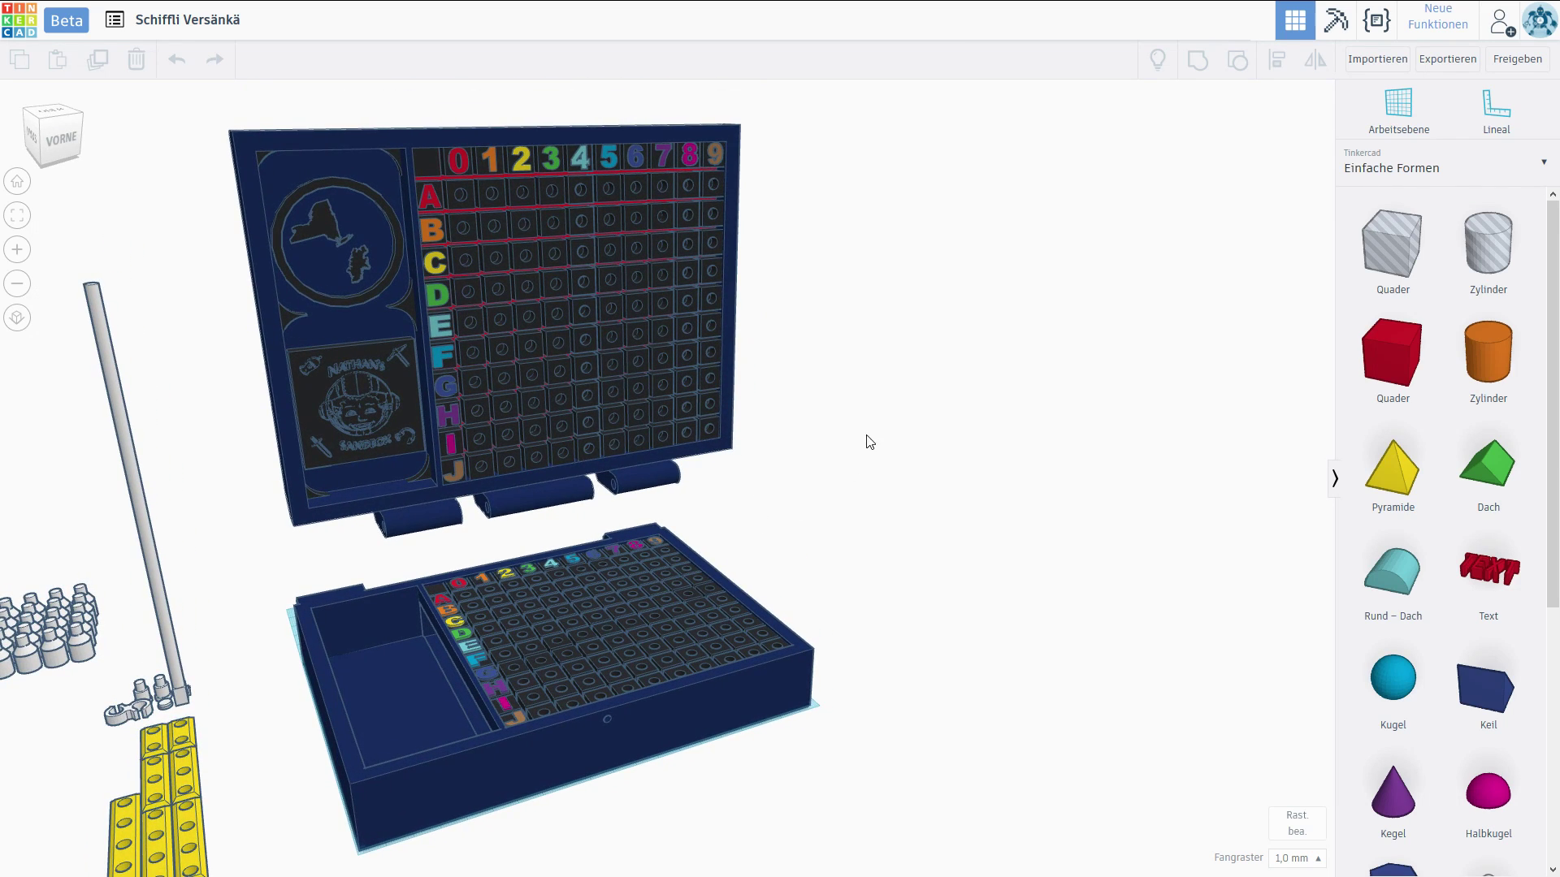
scroll(895, 404, up, 1)
scroll(885, 407, up, 1)
scroll(929, 512, up, 2)
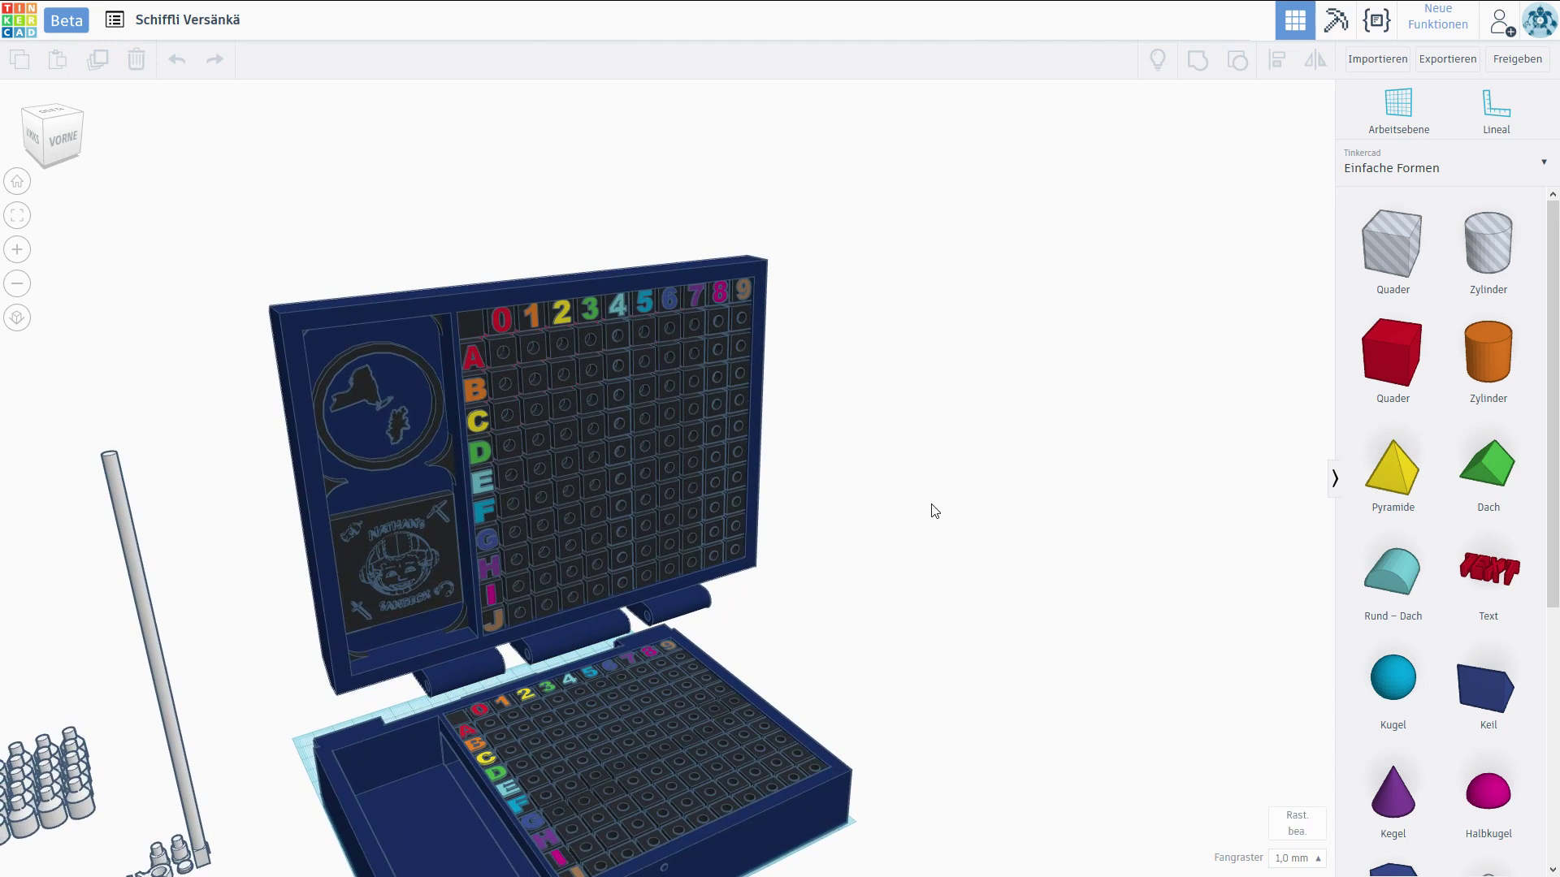
scroll(557, 430, up, 2)
scroll(537, 424, up, 2)
- Look along the board's peg grid from the left, then return to the front
right_drag(483, 363, 519, 467)
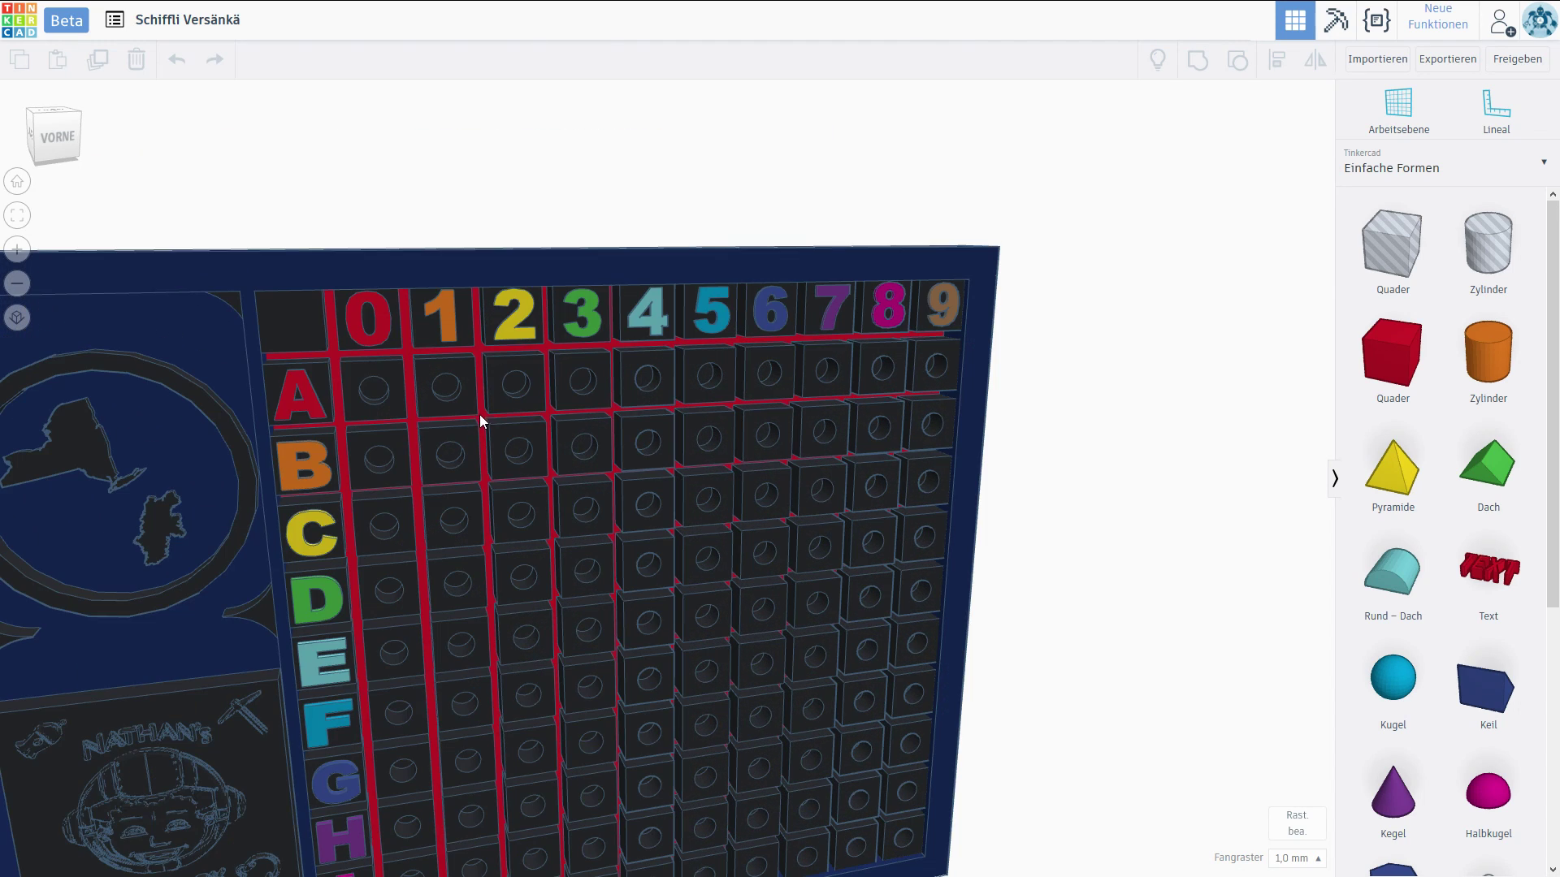
right_drag(493, 557, 602, 532)
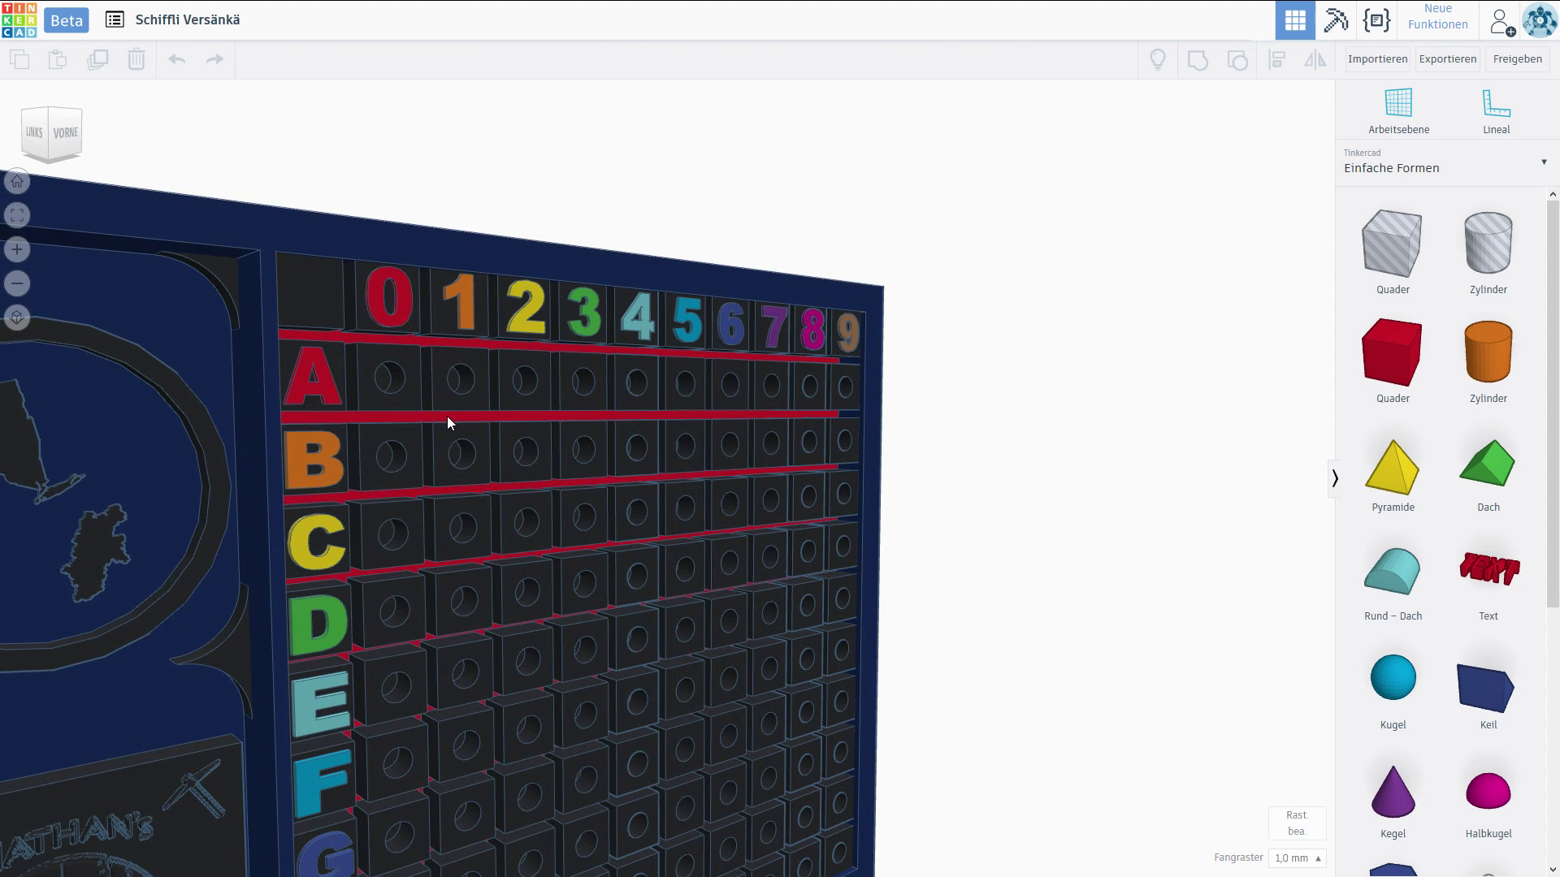
right_drag(455, 418, 543, 457)
scroll(432, 431, up, 3)
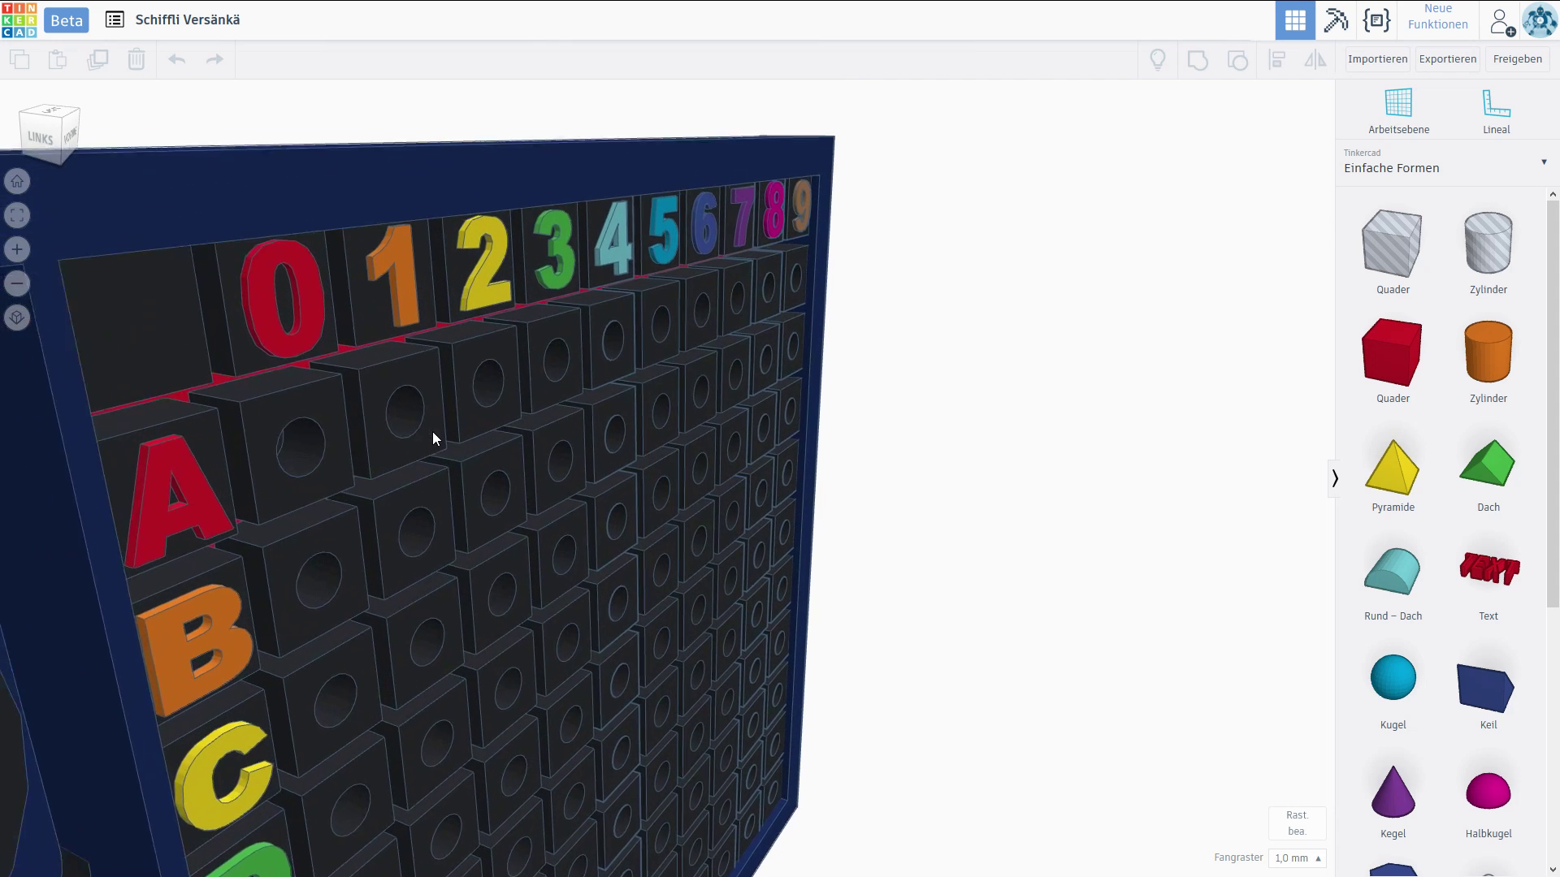
right_drag(292, 301, 437, 328)
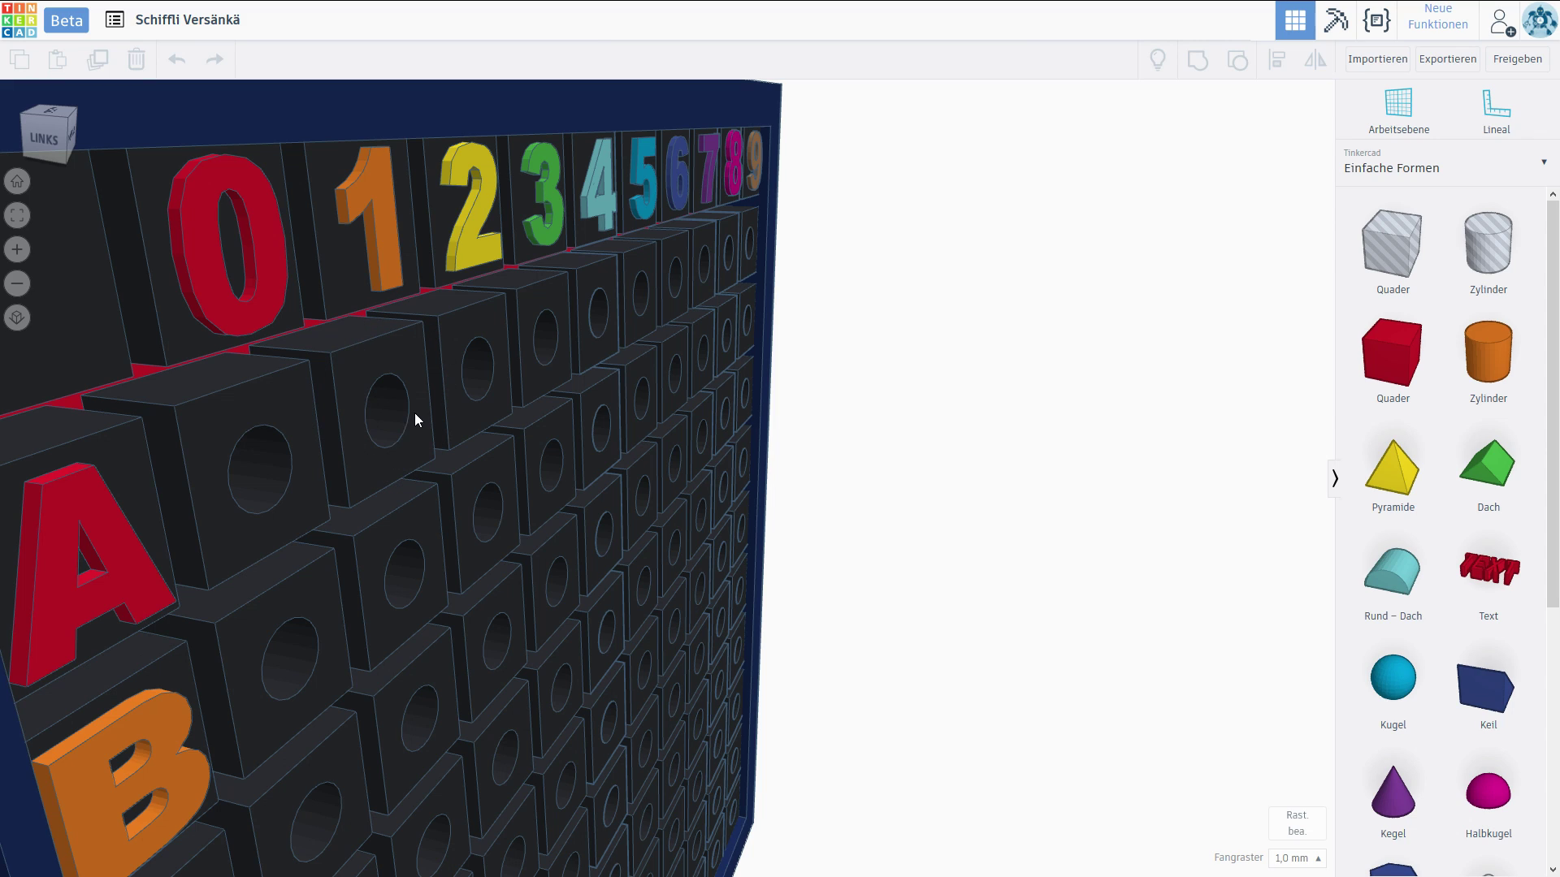
right_drag(414, 414, 462, 330)
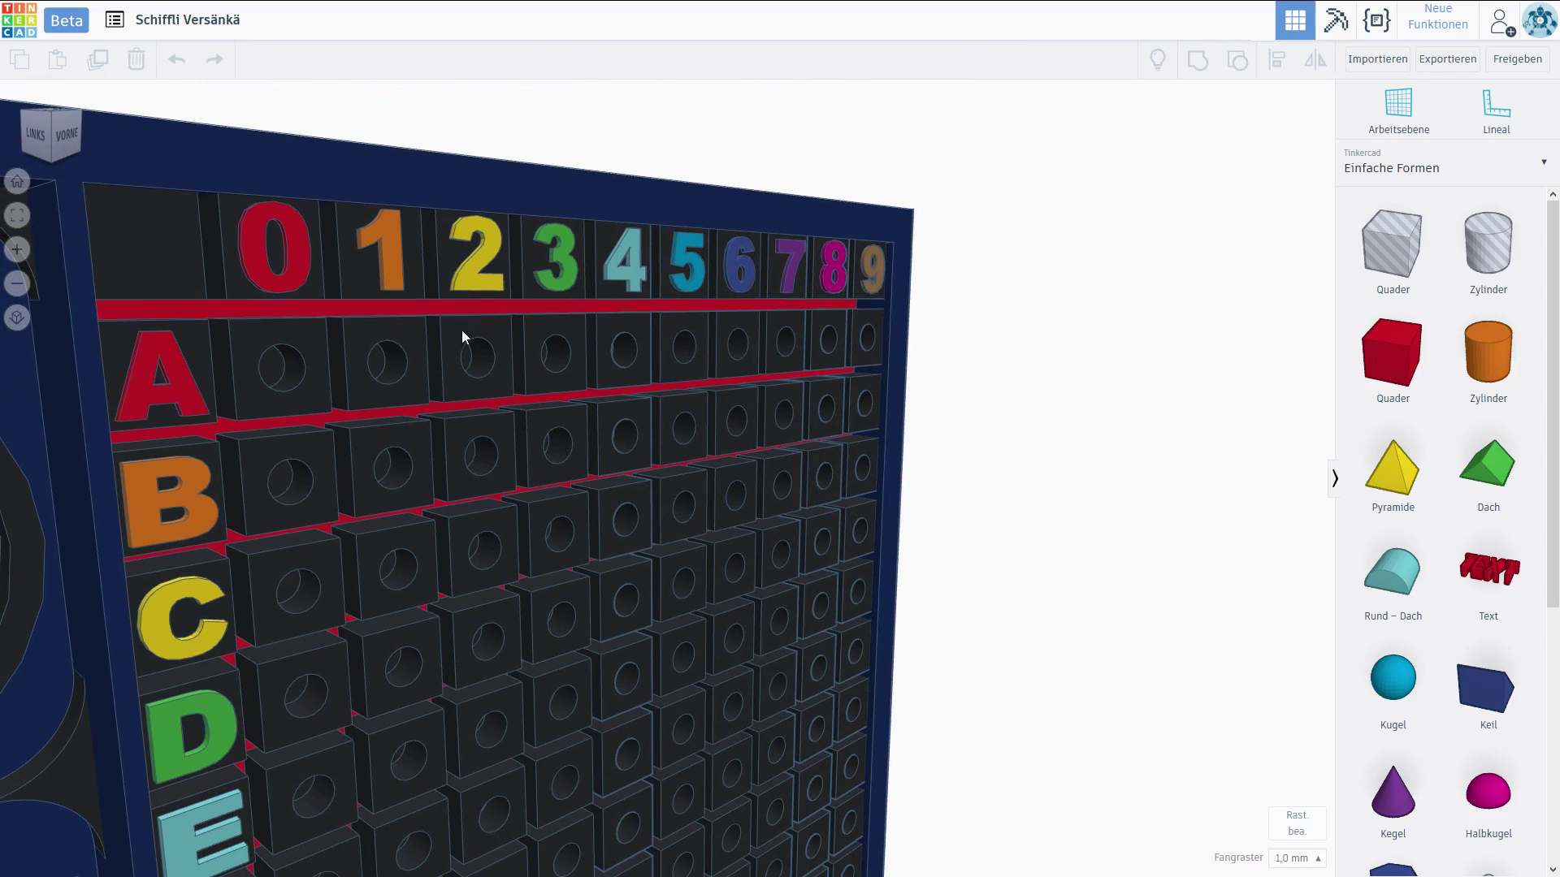
scroll(523, 332, down, 2)
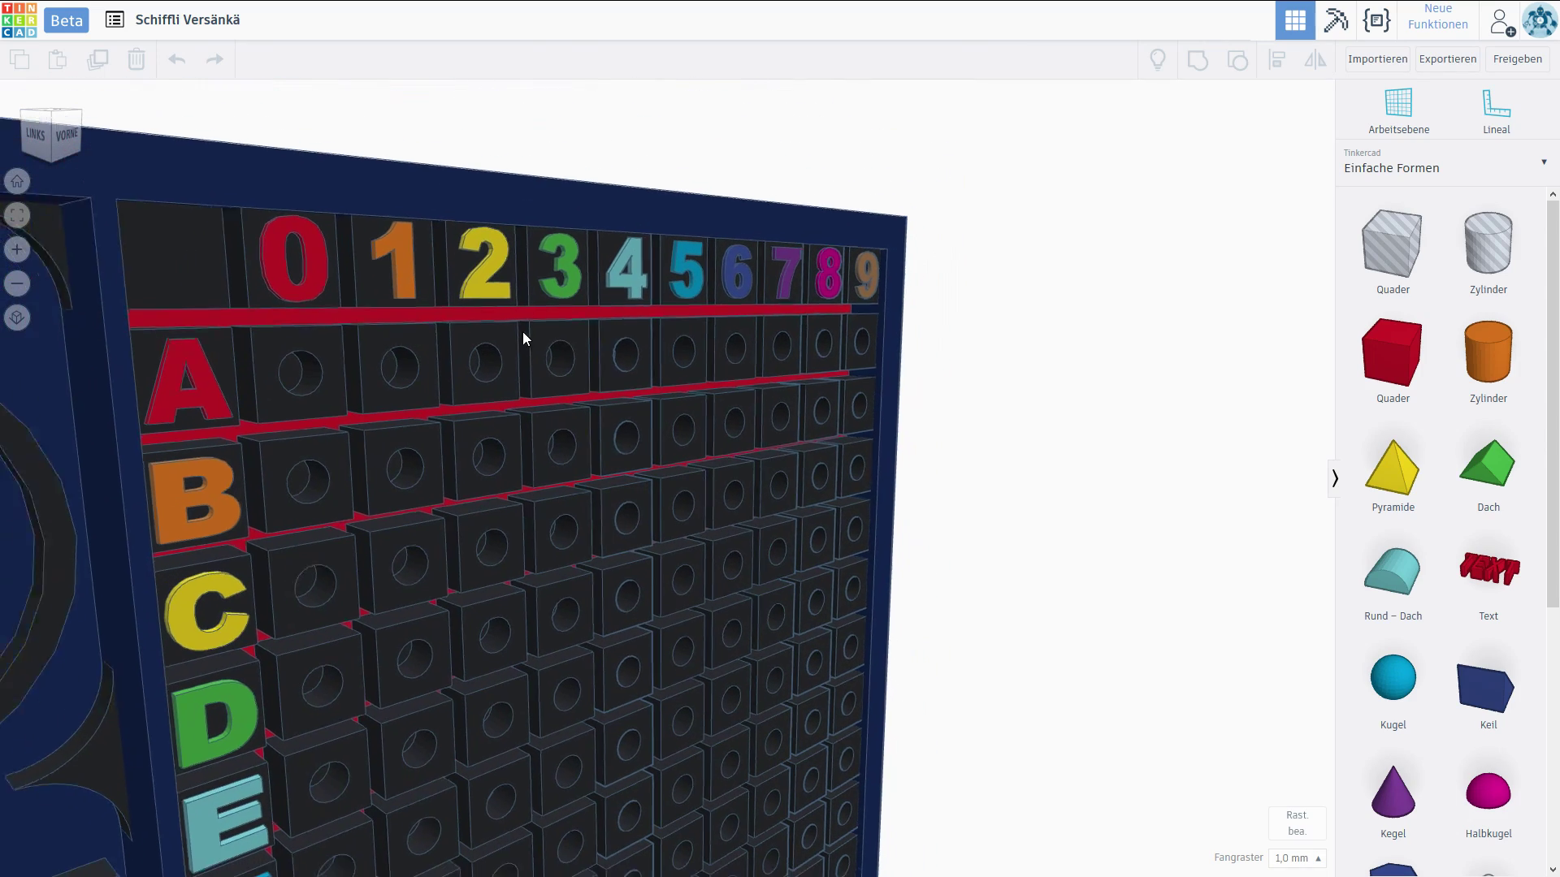
scroll(523, 331, down, 2)
scroll(484, 404, down, 2)
scroll(569, 495, down, 2)
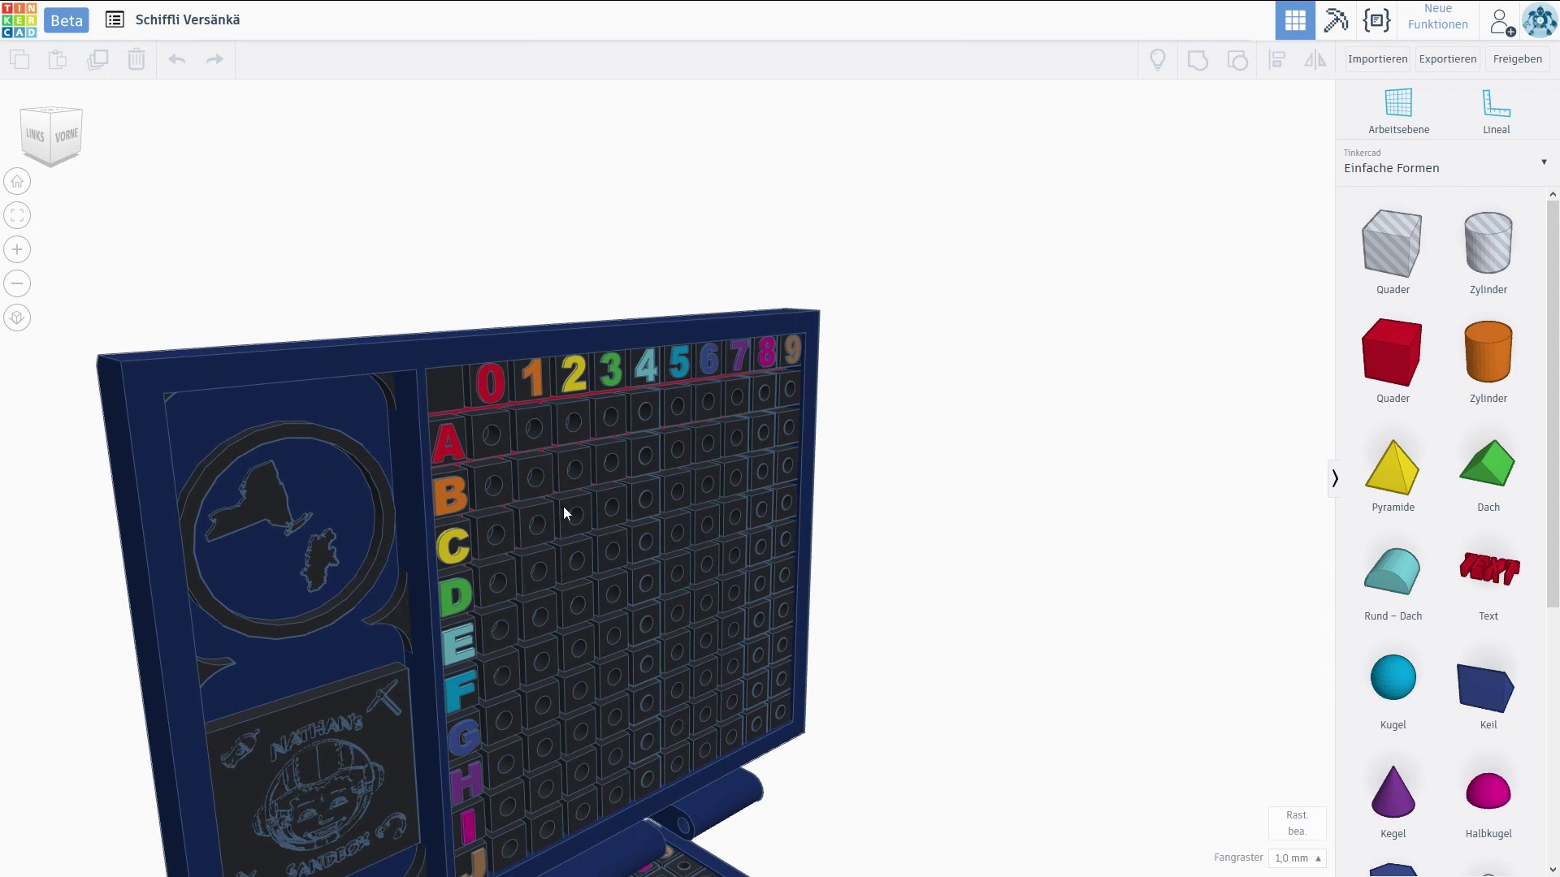
scroll(549, 399, down, 2)
scroll(559, 420, down, 2)
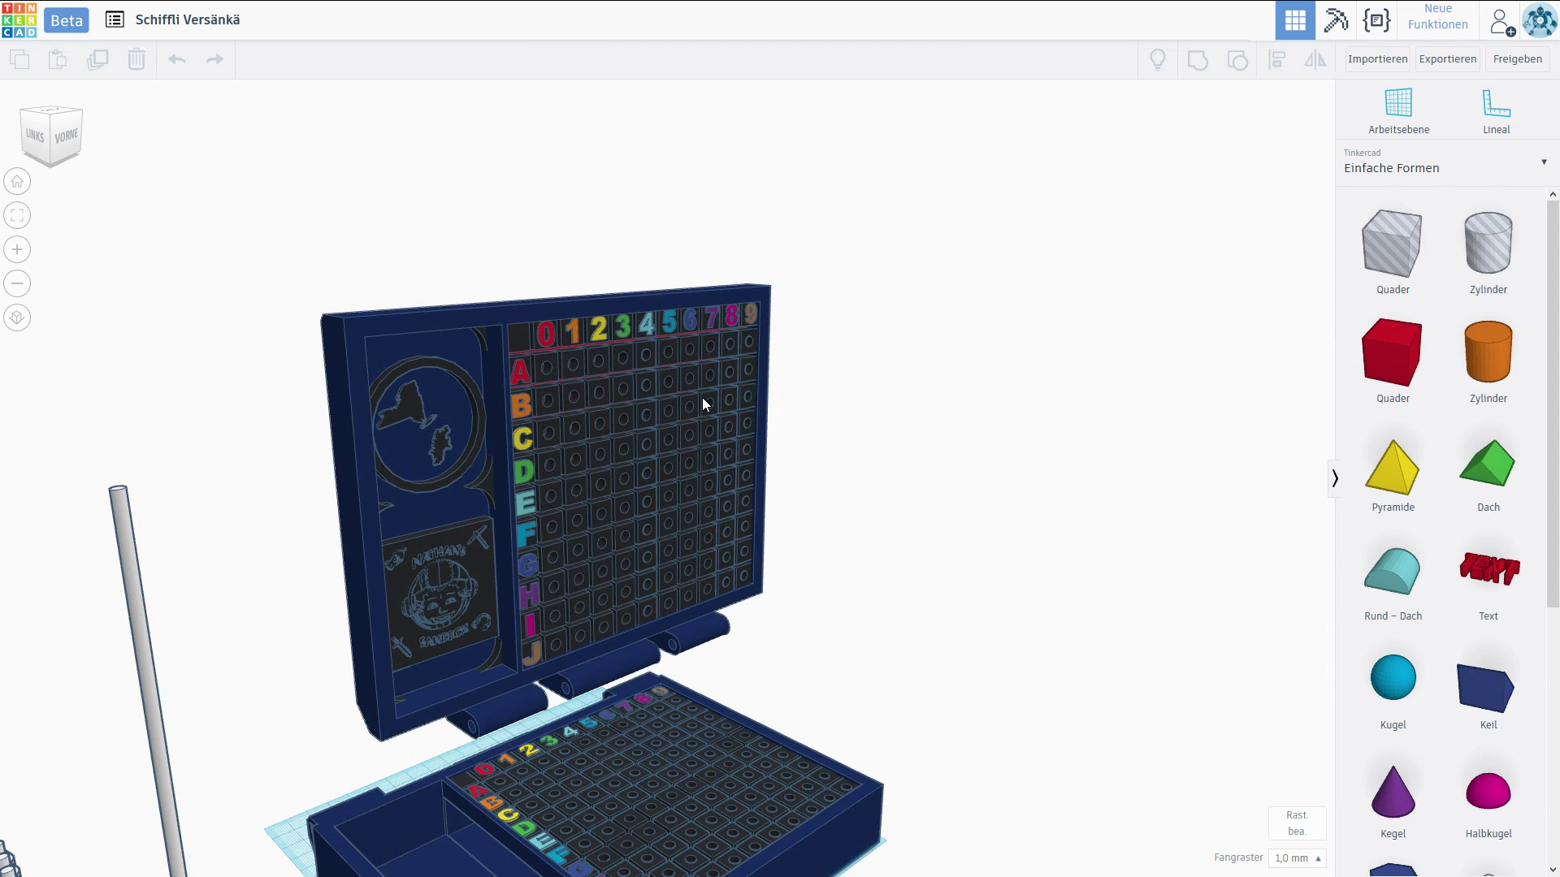
scroll(649, 418, up, 2)
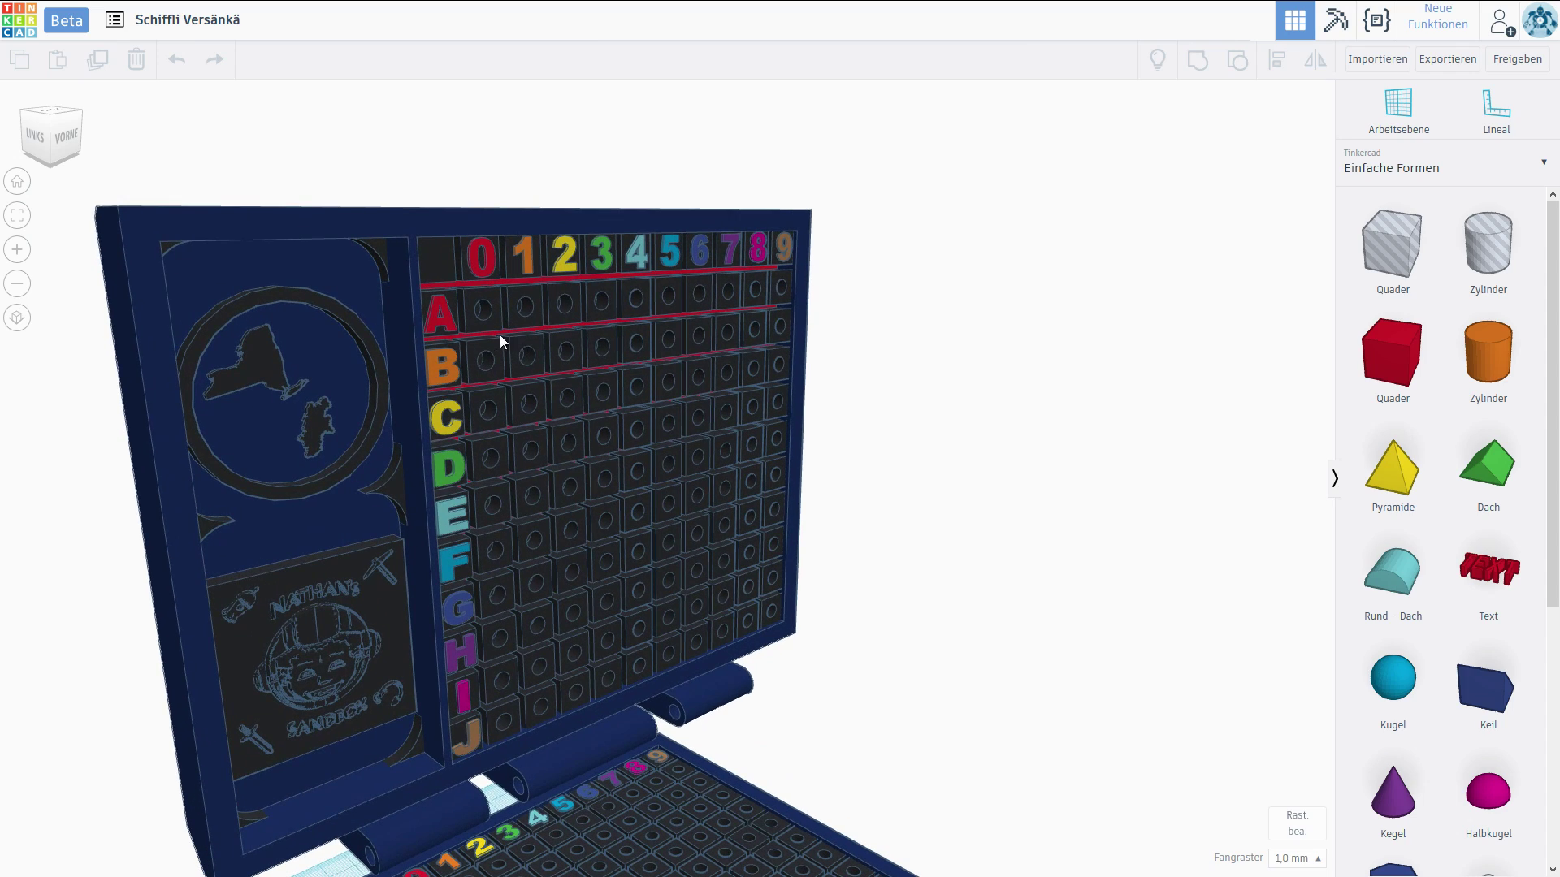
- Inspect the base box's top grid, then select the upright game board
right_drag(631, 501, 682, 688)
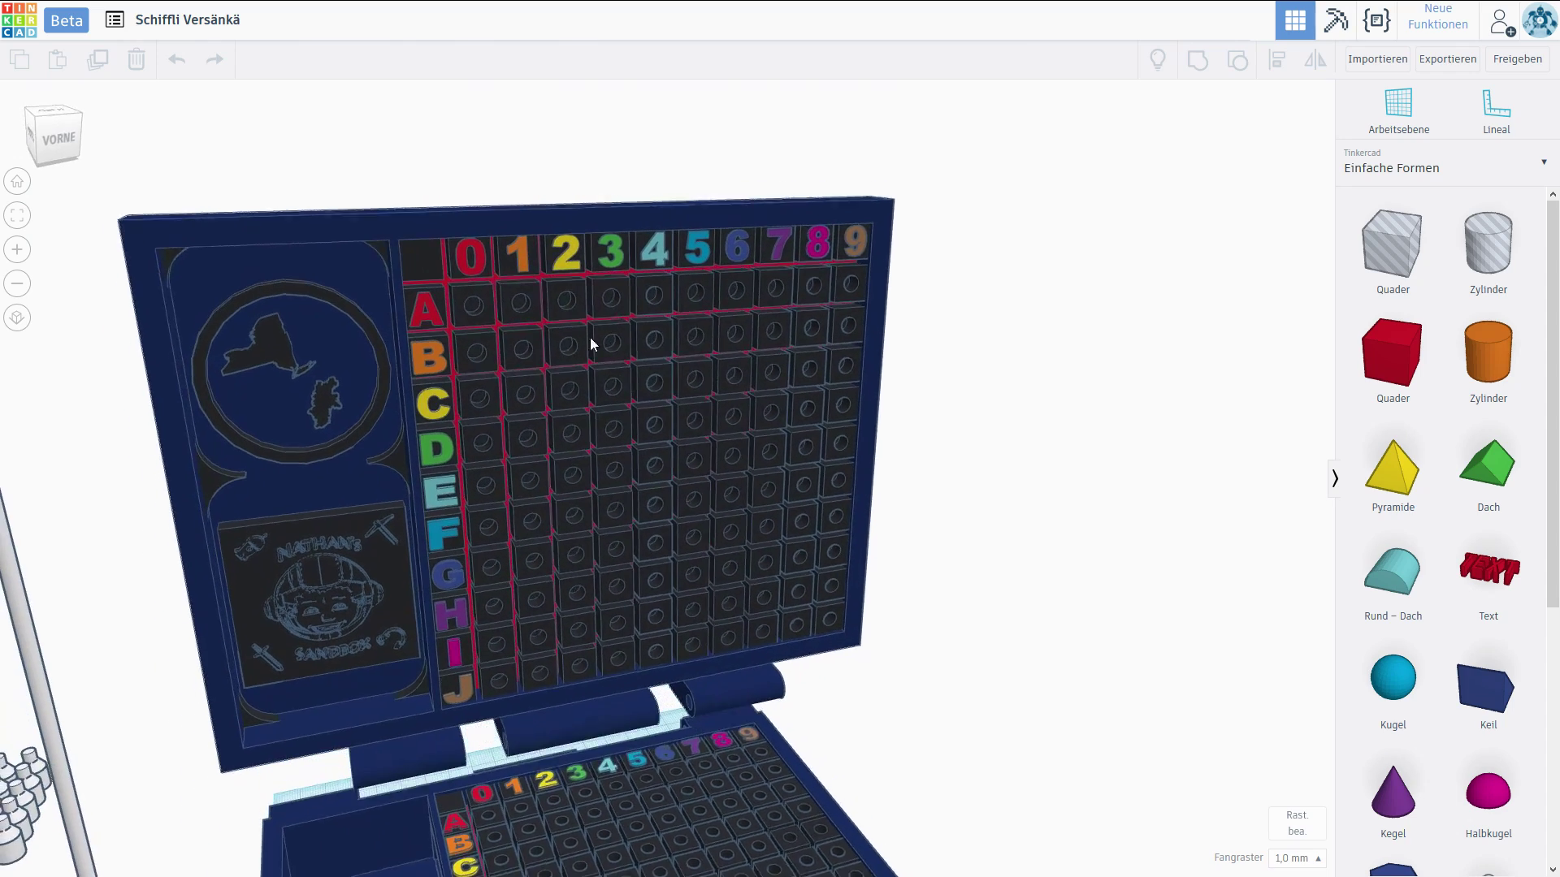
scroll(681, 689, up, 2)
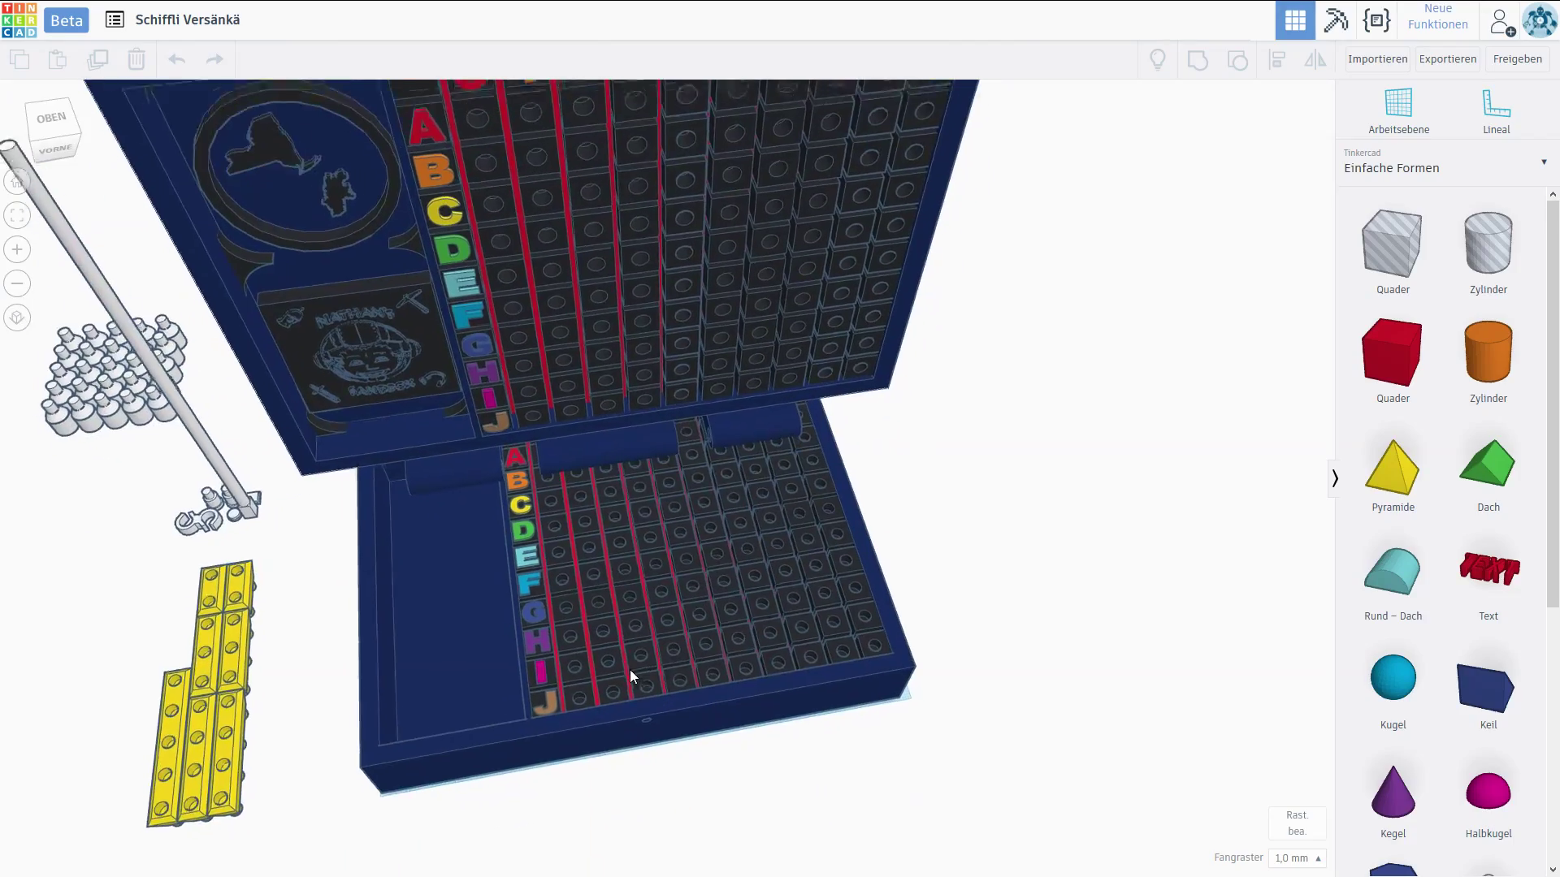
scroll(628, 670, up, 2)
scroll(654, 612, up, 2)
mouse_move(641, 662)
middle_down()
mouse_move(628, 685)
mouse_move(776, 564)
mouse_move(753, 567)
middle_up()
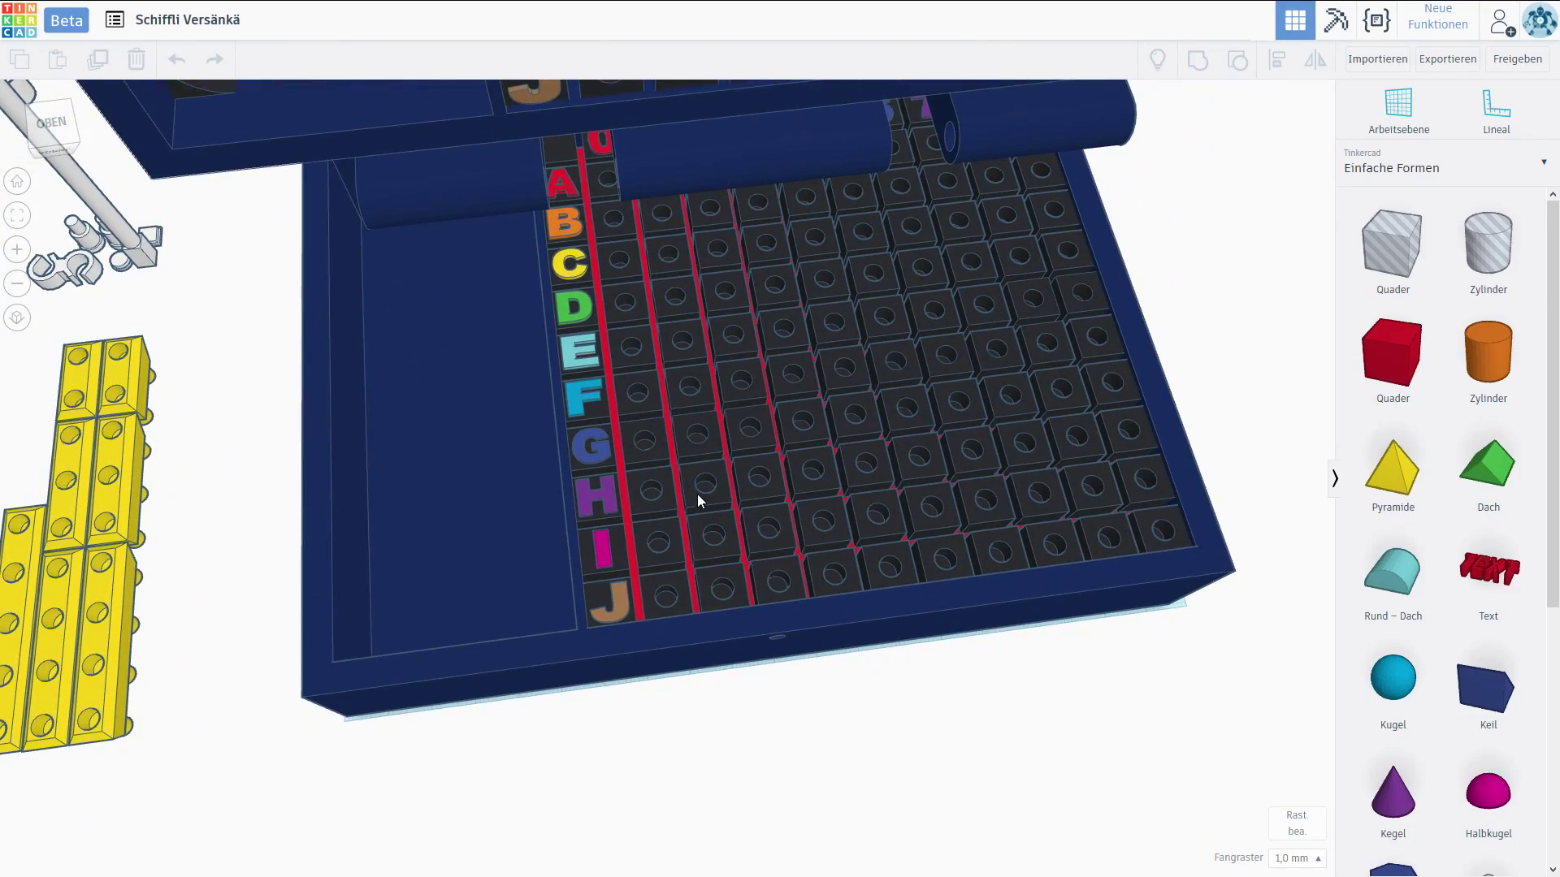
click(723, 489)
scroll(723, 488, down, 3)
scroll(647, 696, down, 2)
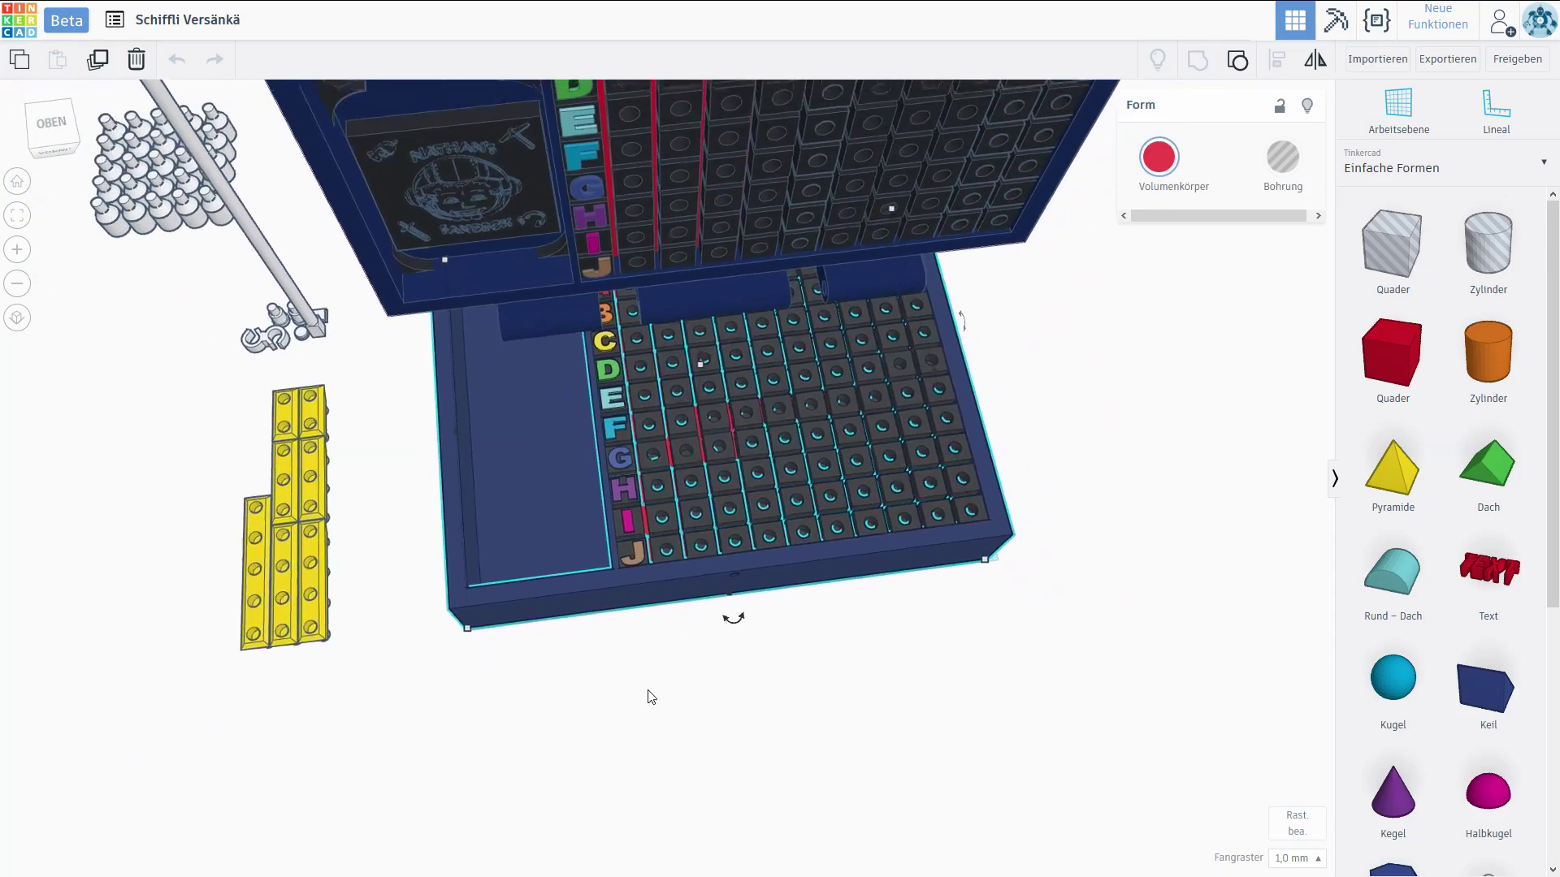
click(685, 680)
mouse_move(685, 681)
right_down()
mouse_move(818, 541)
mouse_move(715, 572)
mouse_move(575, 351)
right_up()
click(571, 356)
scroll(533, 409, up, 2)
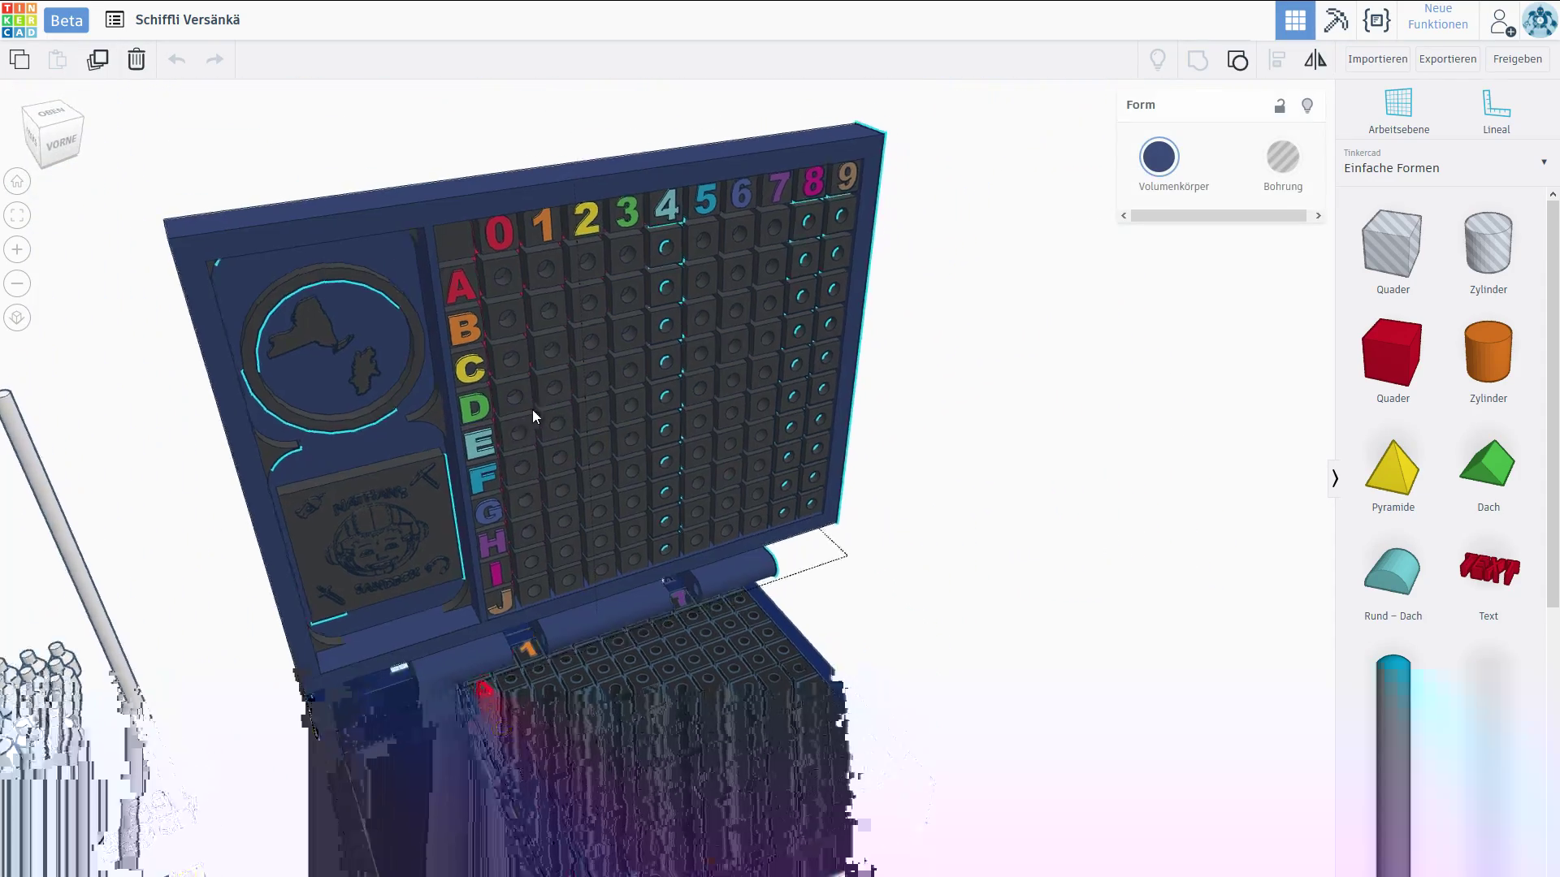
mouse_move(532, 409)
right_down()
mouse_move(624, 395)
mouse_move(675, 365)
right_up()
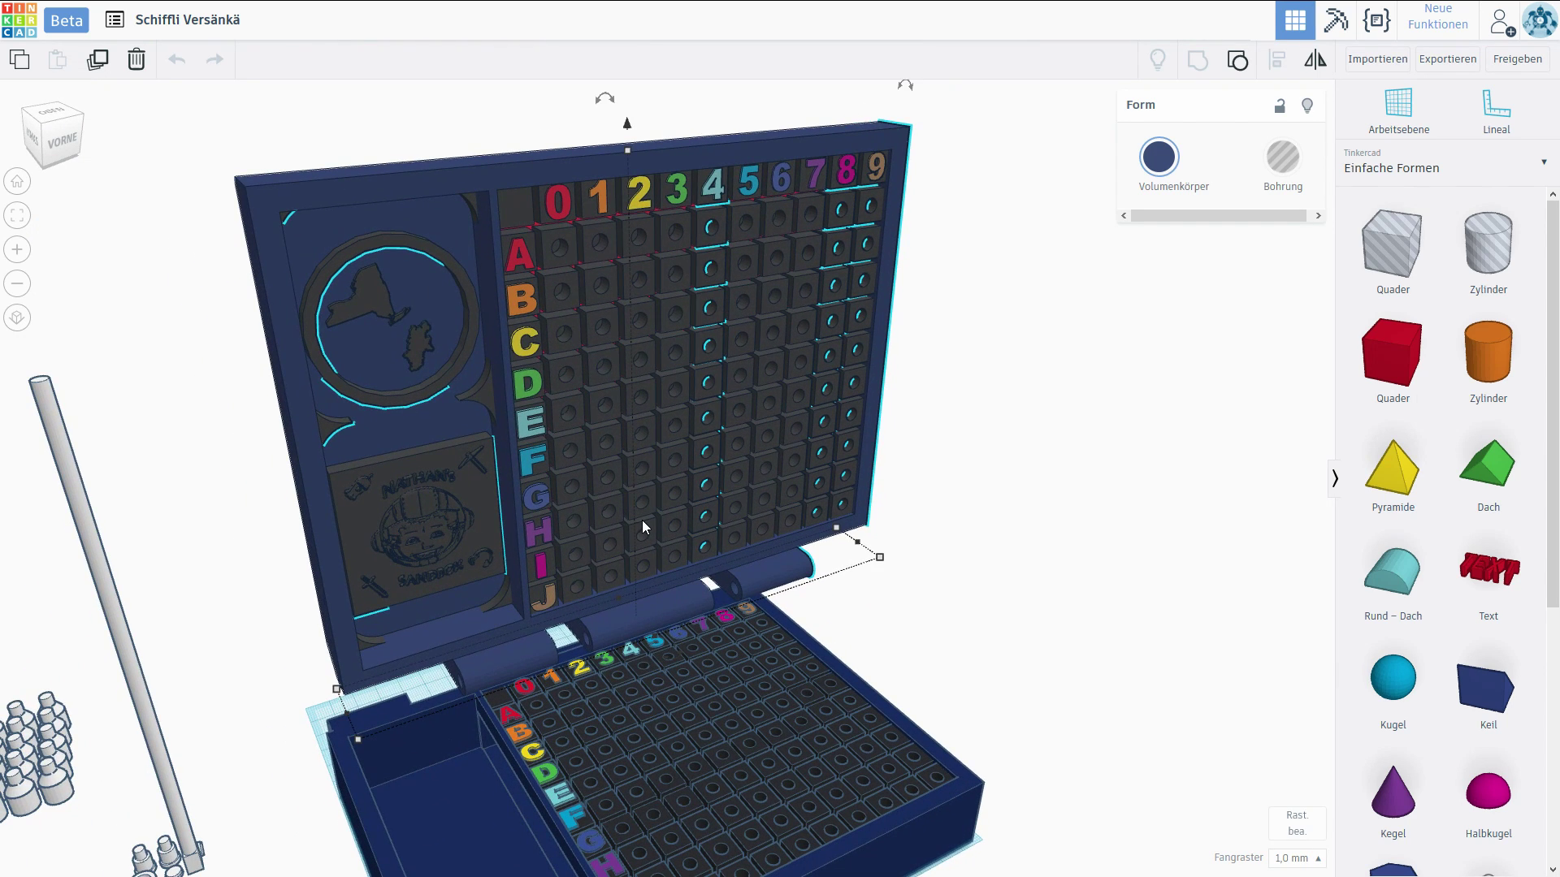
scroll(642, 527, down, 2)
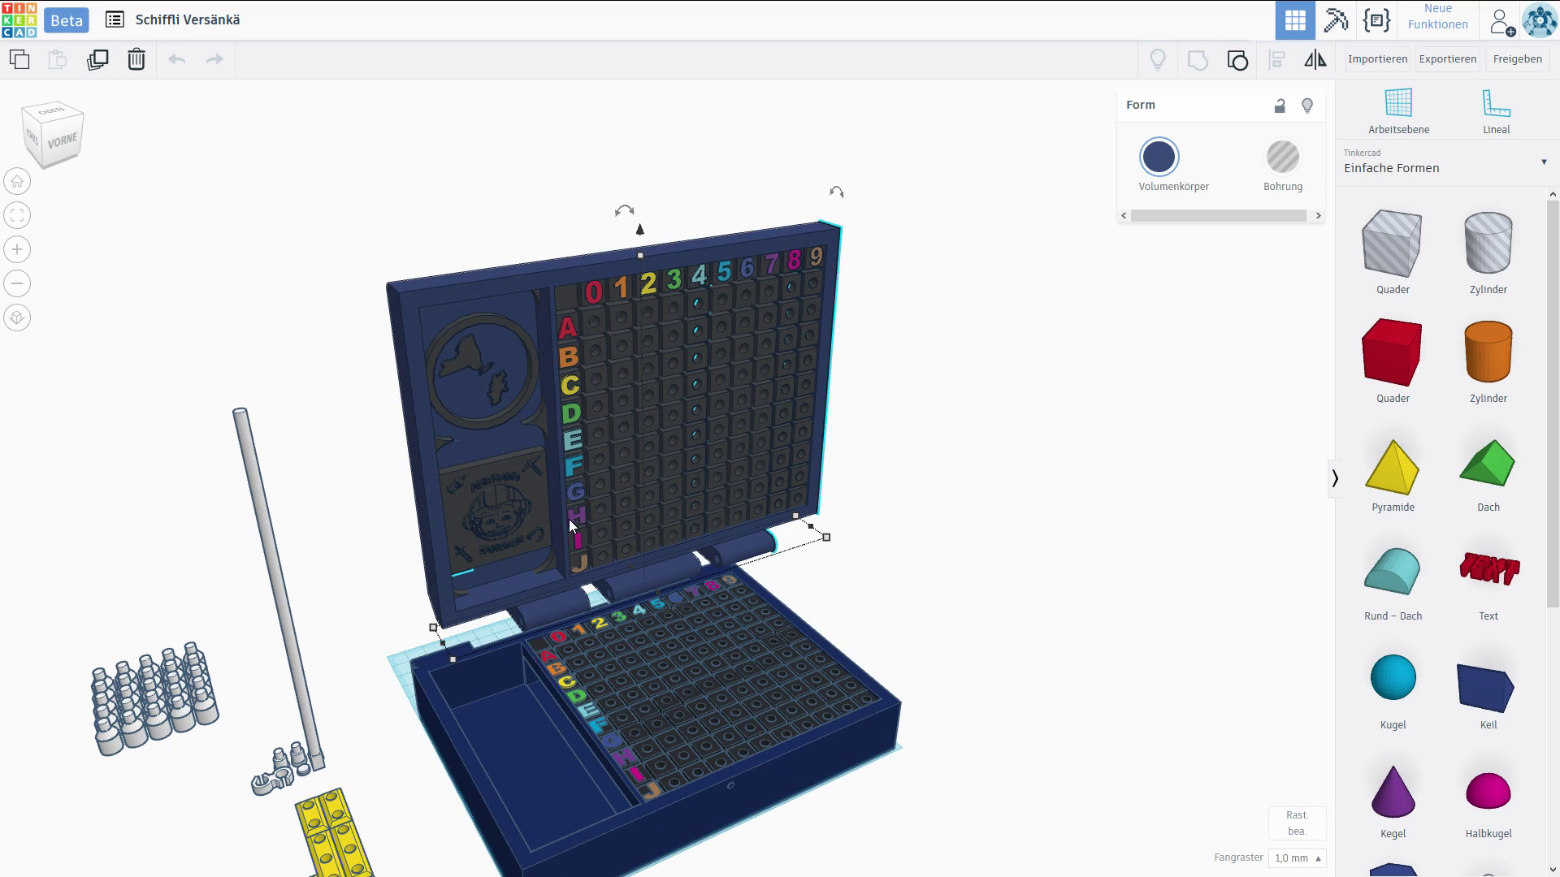
scroll(571, 510, up, 3)
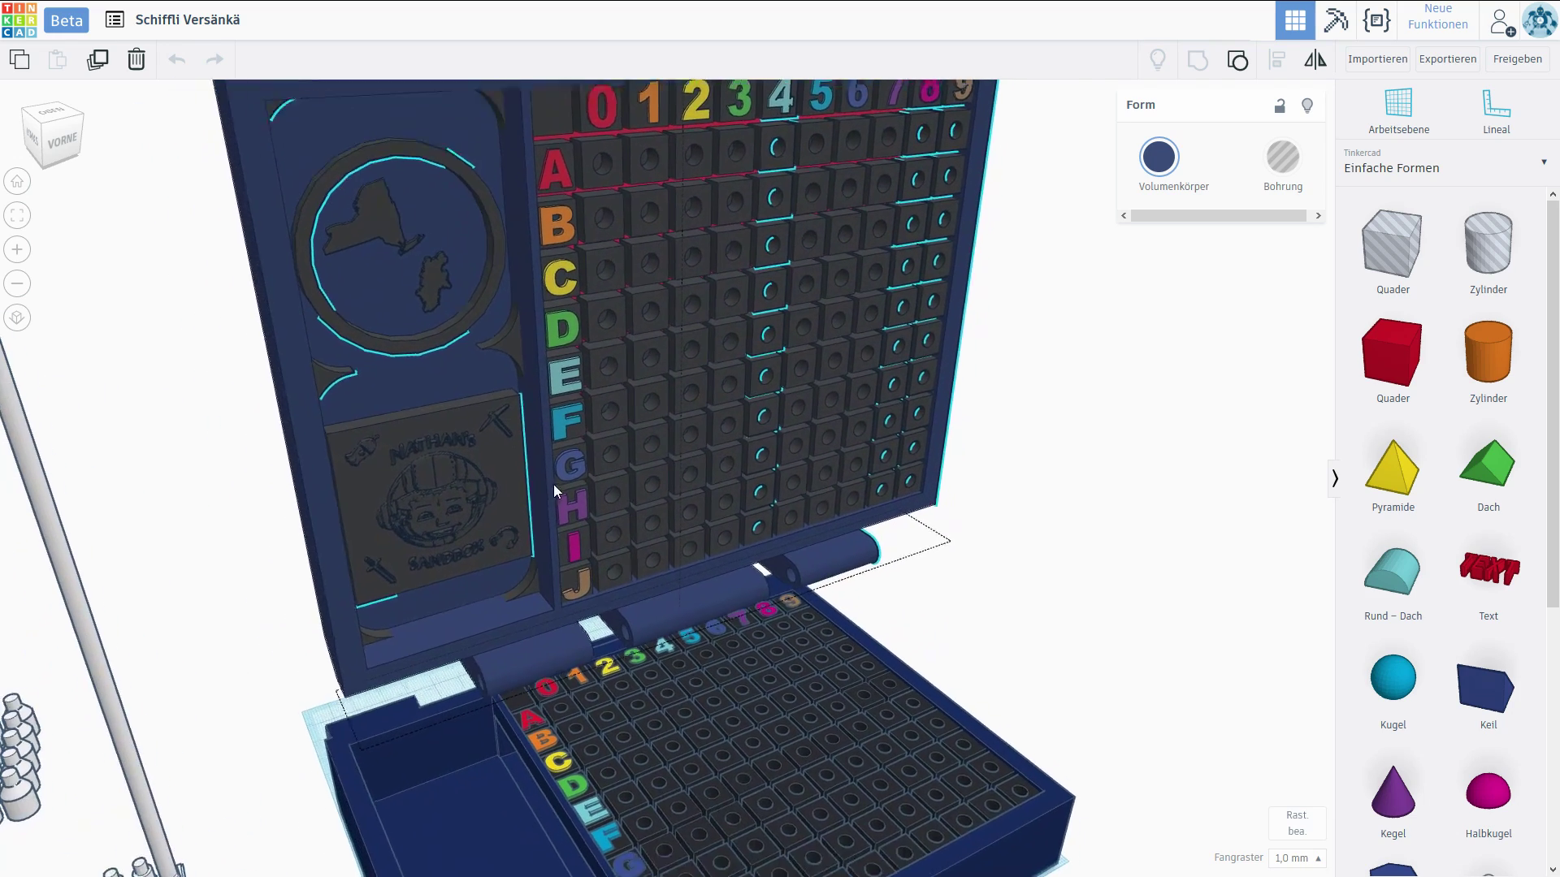
scroll(553, 484, up, 2)
scroll(500, 425, up, 2)
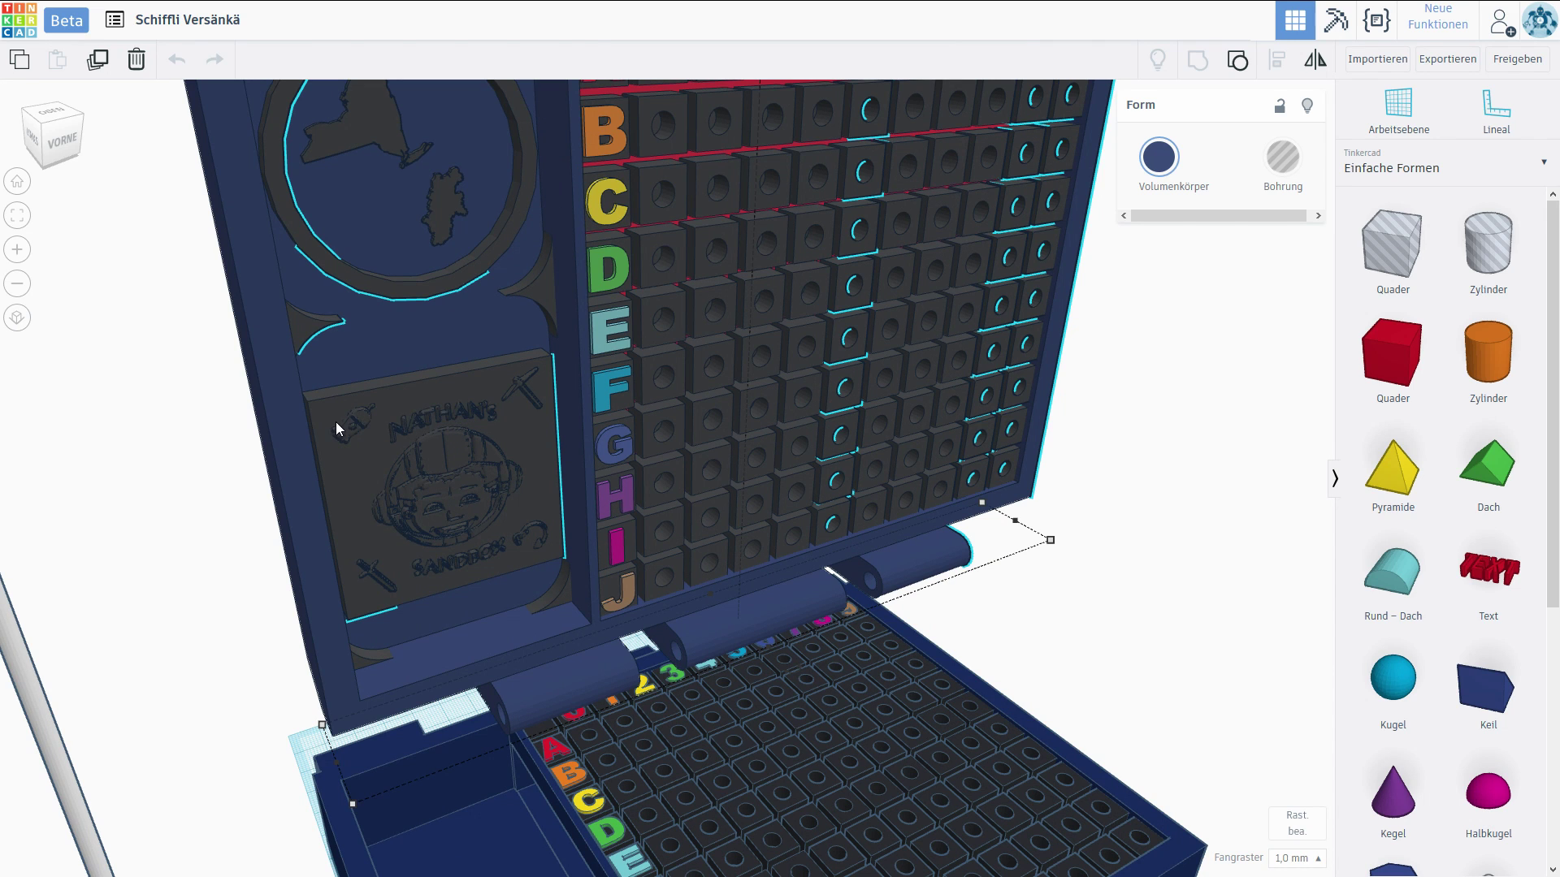
scroll(455, 427, down, 2)
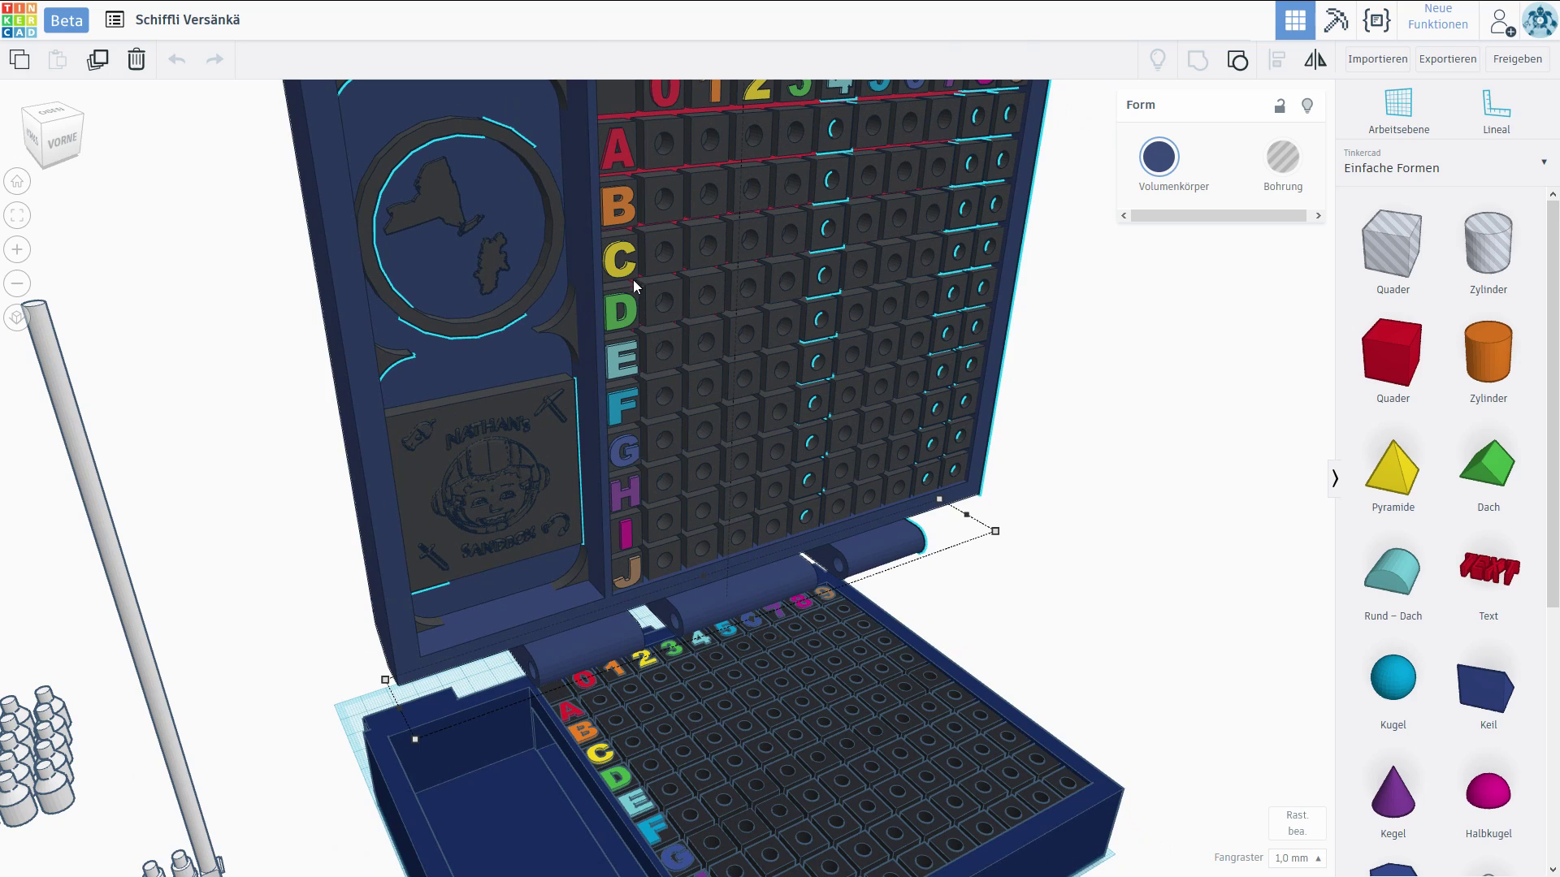
scroll(637, 347, down, 1)
scroll(638, 347, down, 1)
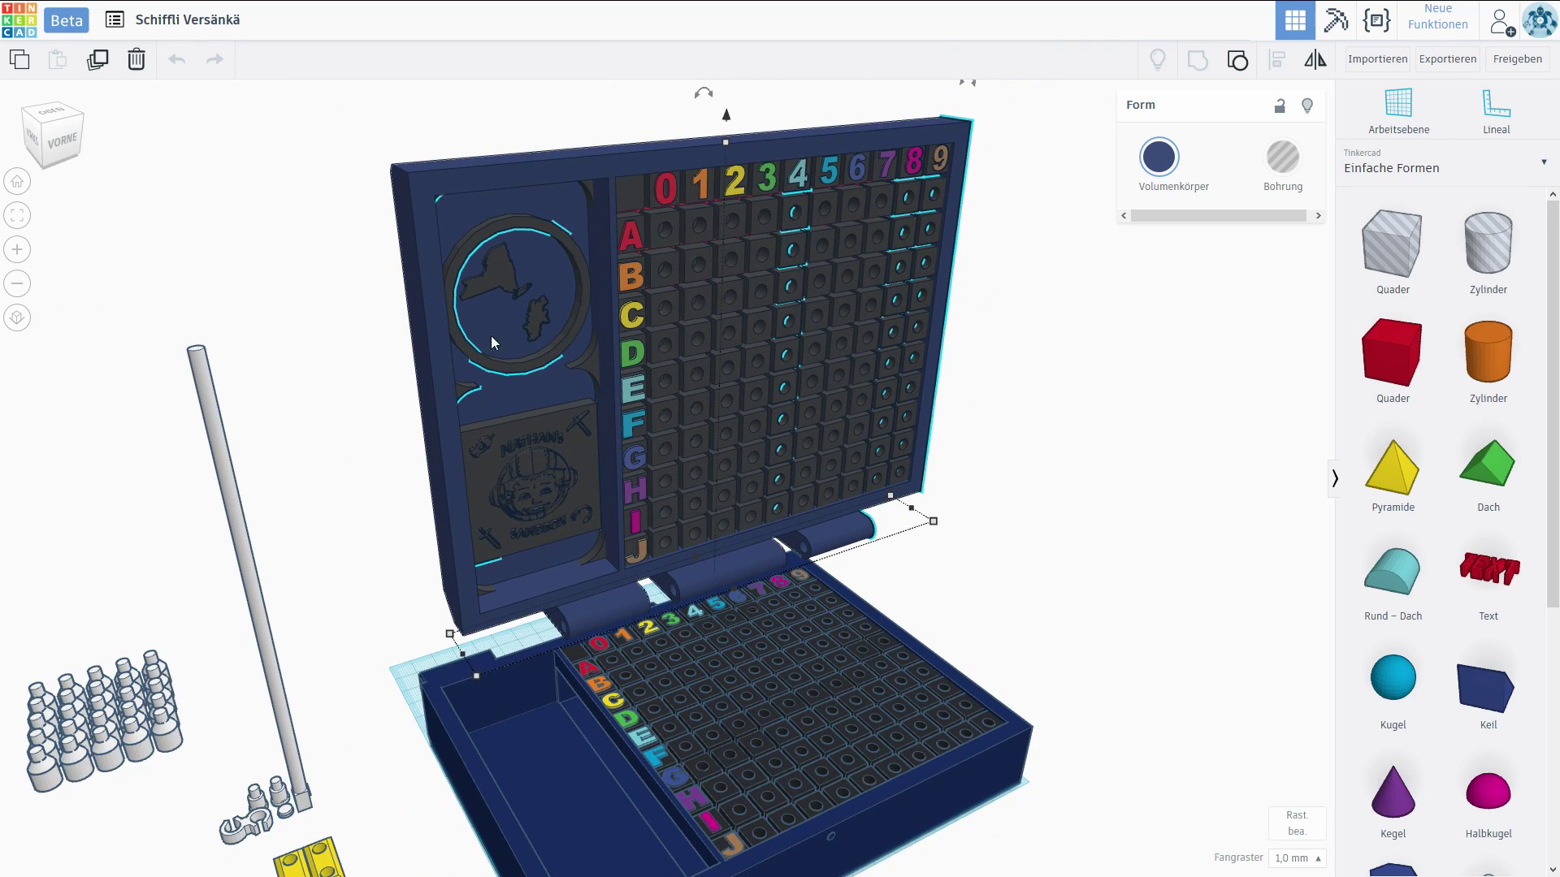
scroll(491, 335, up, 2)
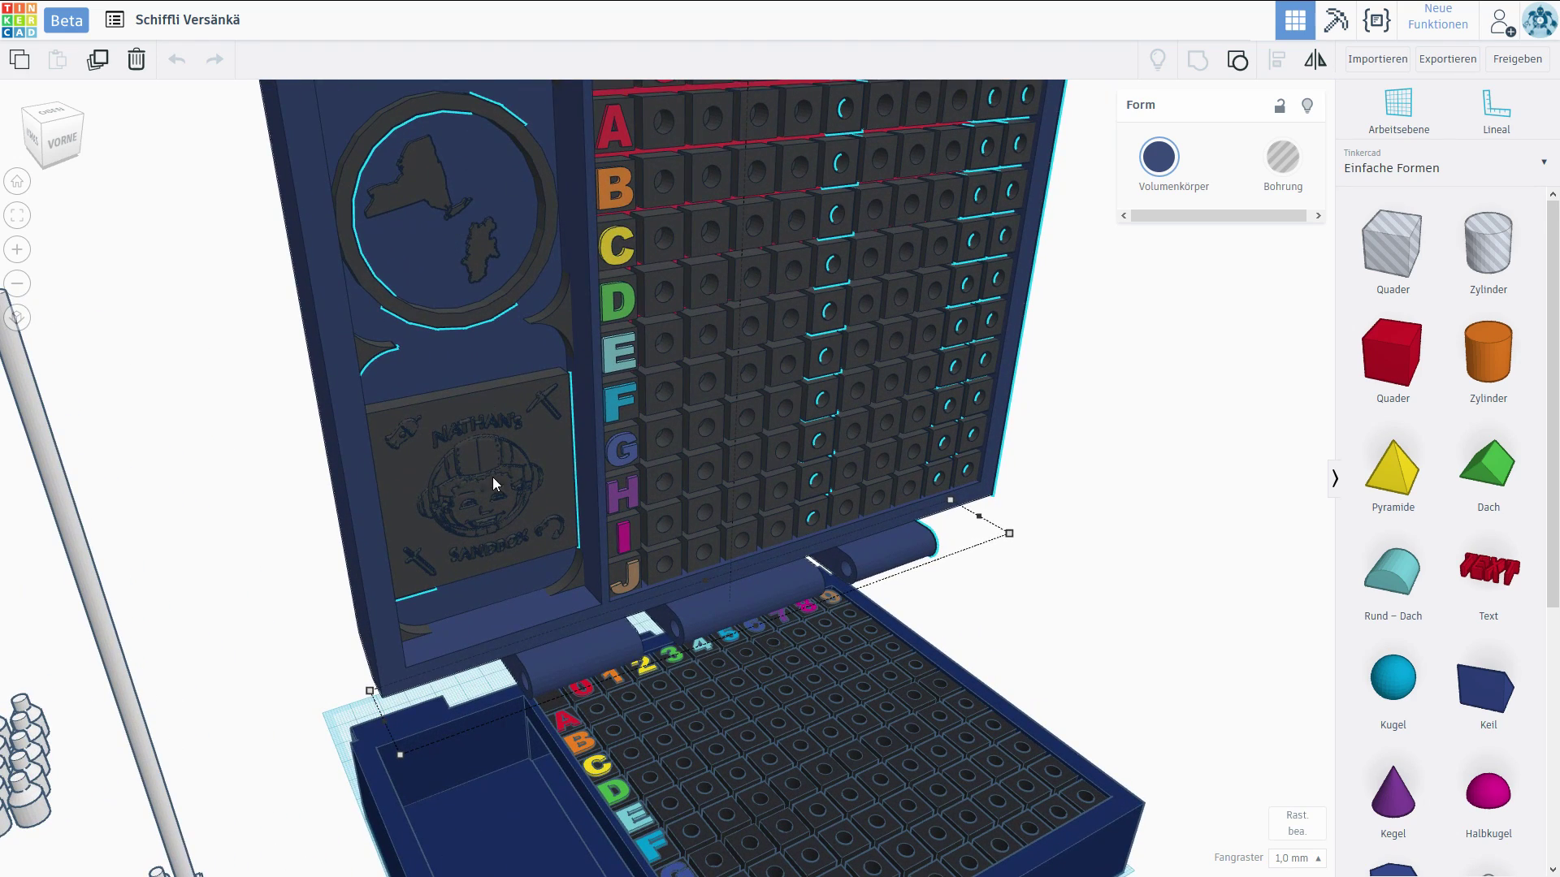
scroll(528, 515, down, 2)
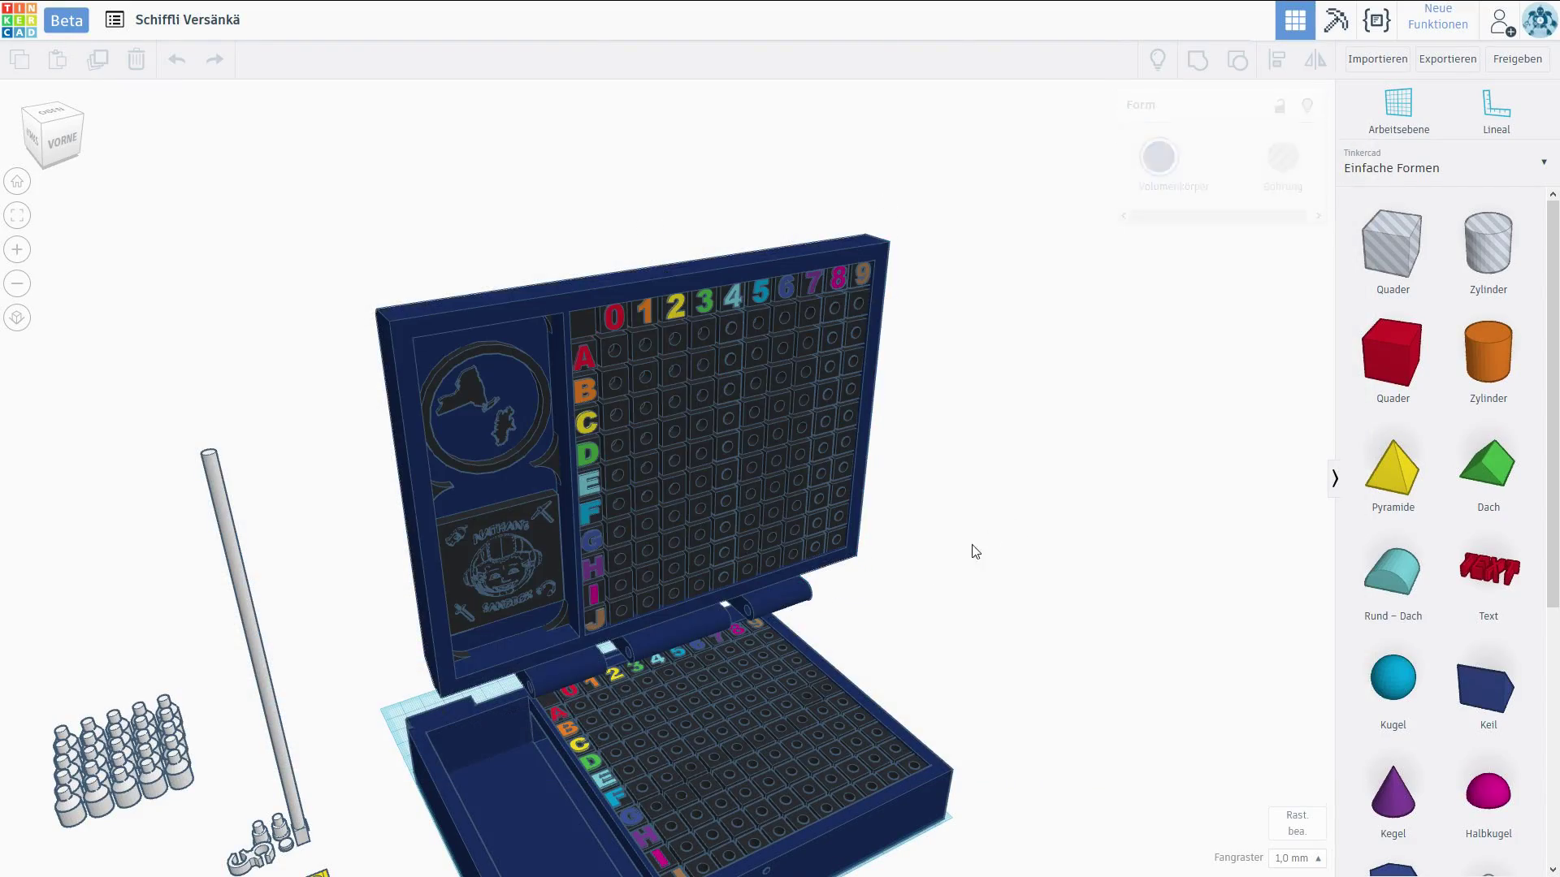
- View the board edge-on from the left until the upright panel fills the view
mouse_move(971, 552)
right_down()
mouse_move(890, 593)
mouse_move(961, 547)
right_up()
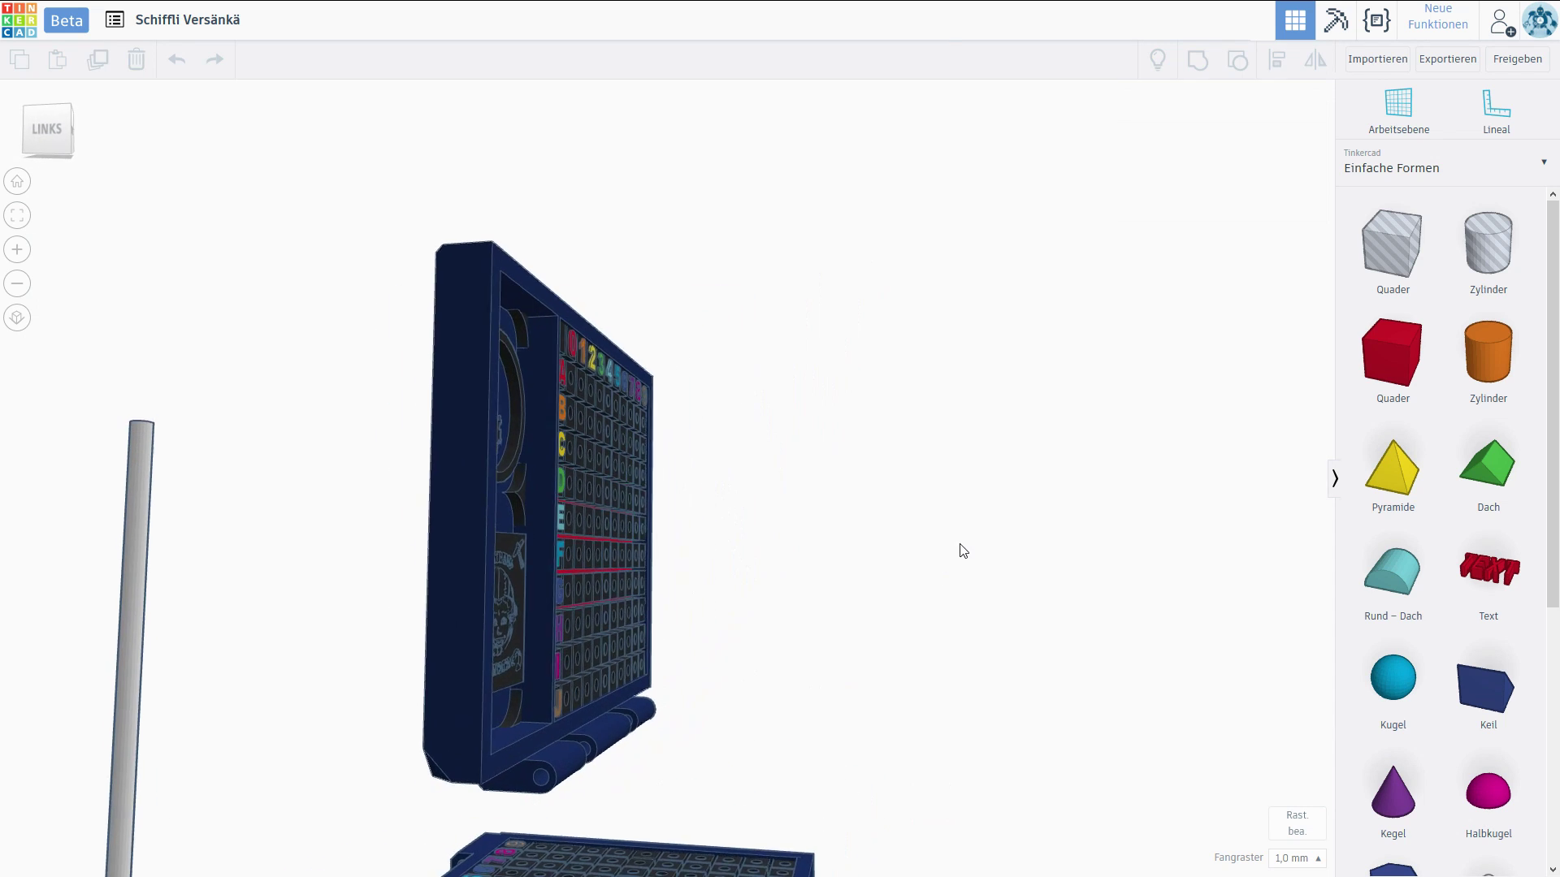
mouse_move(629, 740)
right_down()
mouse_move(617, 673)
mouse_move(551, 677)
mouse_move(623, 667)
mouse_move(623, 706)
mouse_move(658, 731)
mouse_move(474, 767)
mouse_move(810, 466)
right_up()
mouse_move(554, 710)
right_down()
mouse_move(533, 647)
mouse_move(455, 719)
right_up()
scroll(606, 665, up, 1)
mouse_move(606, 665)
right_down()
mouse_move(626, 615)
mouse_move(655, 667)
mouse_move(743, 571)
mouse_move(655, 732)
mouse_move(773, 619)
mouse_move(669, 654)
mouse_move(781, 671)
mouse_move(913, 634)
mouse_move(571, 658)
mouse_move(586, 717)
mouse_move(763, 533)
mouse_move(306, 742)
mouse_move(666, 696)
mouse_move(835, 701)
mouse_move(708, 685)
right_up()
scroll(654, 667, up, 2)
scroll(643, 671, up, 2)
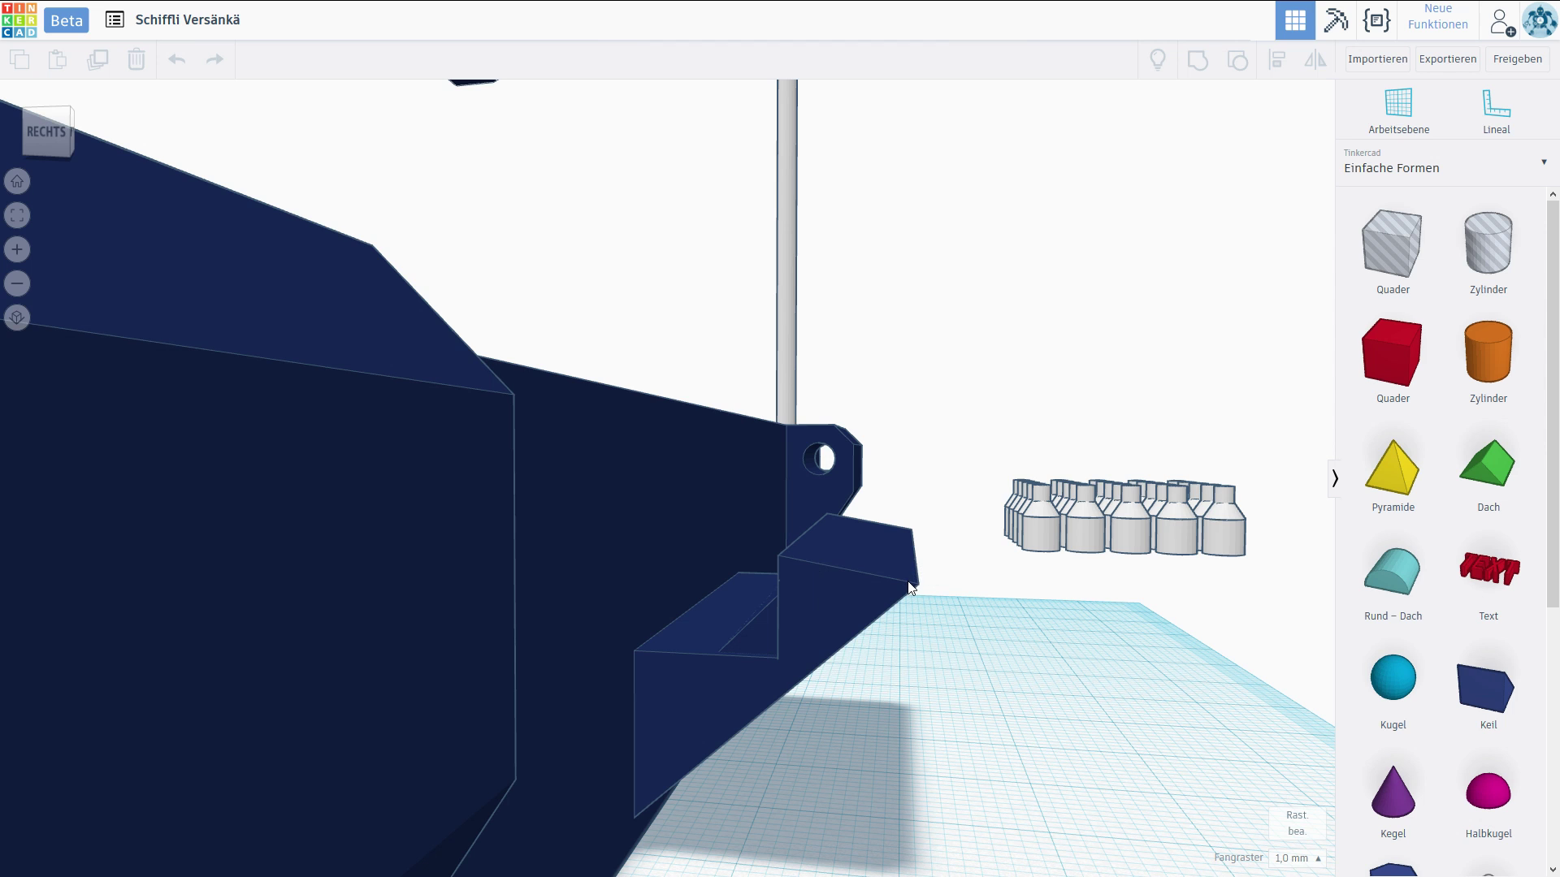
- Reveal the base box's lettered top and side from a front-right angle
mouse_move(908, 592)
right_down()
mouse_move(934, 649)
mouse_move(760, 628)
mouse_move(772, 537)
mouse_move(818, 548)
mouse_move(789, 597)
right_up()
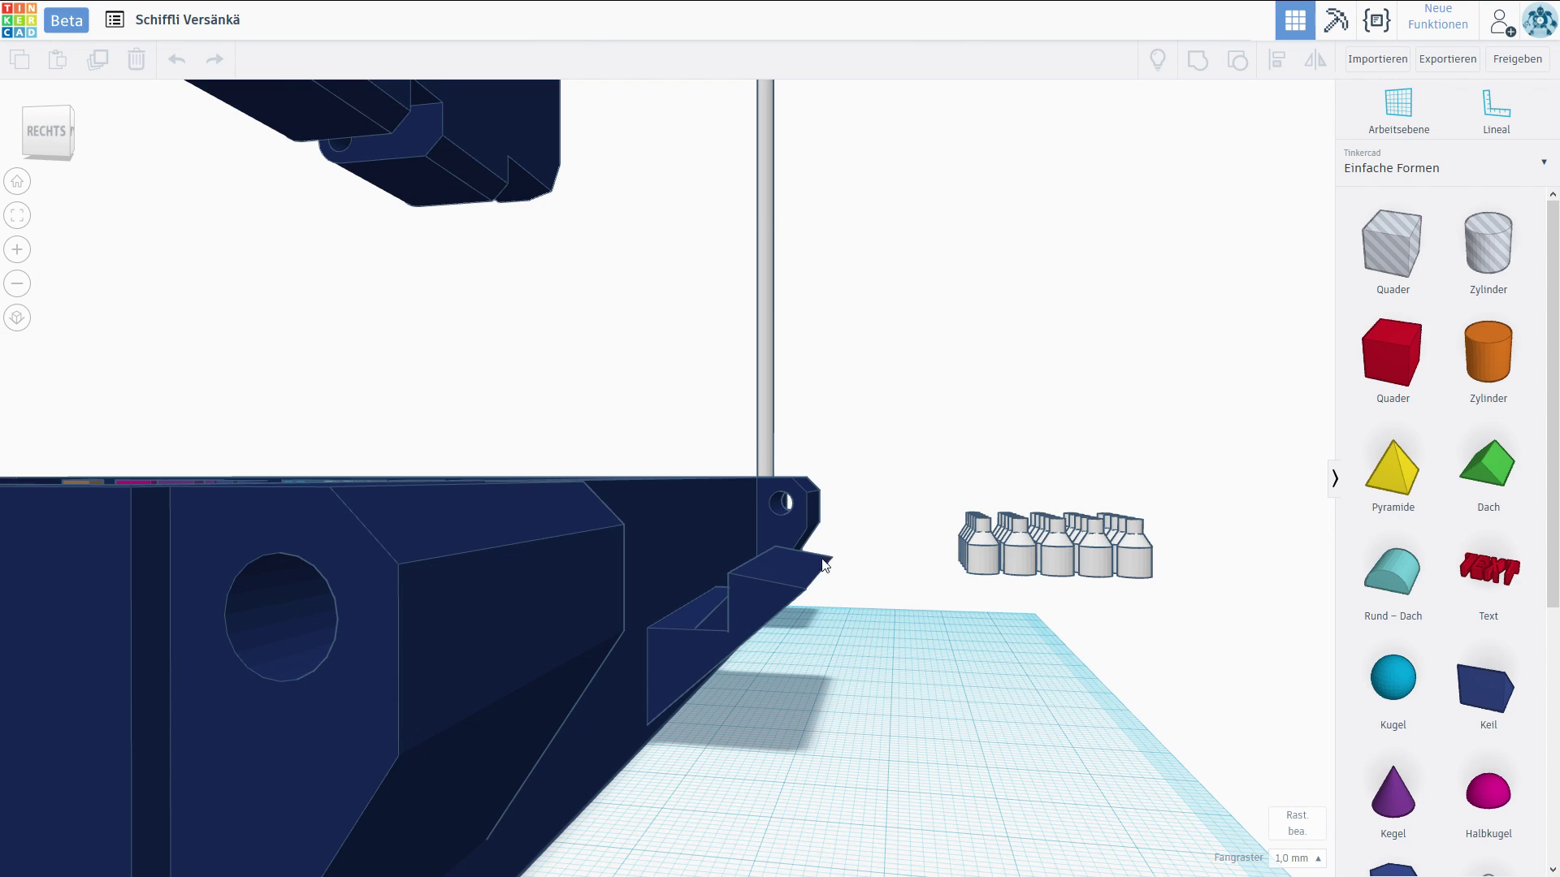
mouse_move(826, 562)
right_down()
mouse_move(874, 637)
mouse_move(808, 662)
mouse_move(815, 644)
right_up()
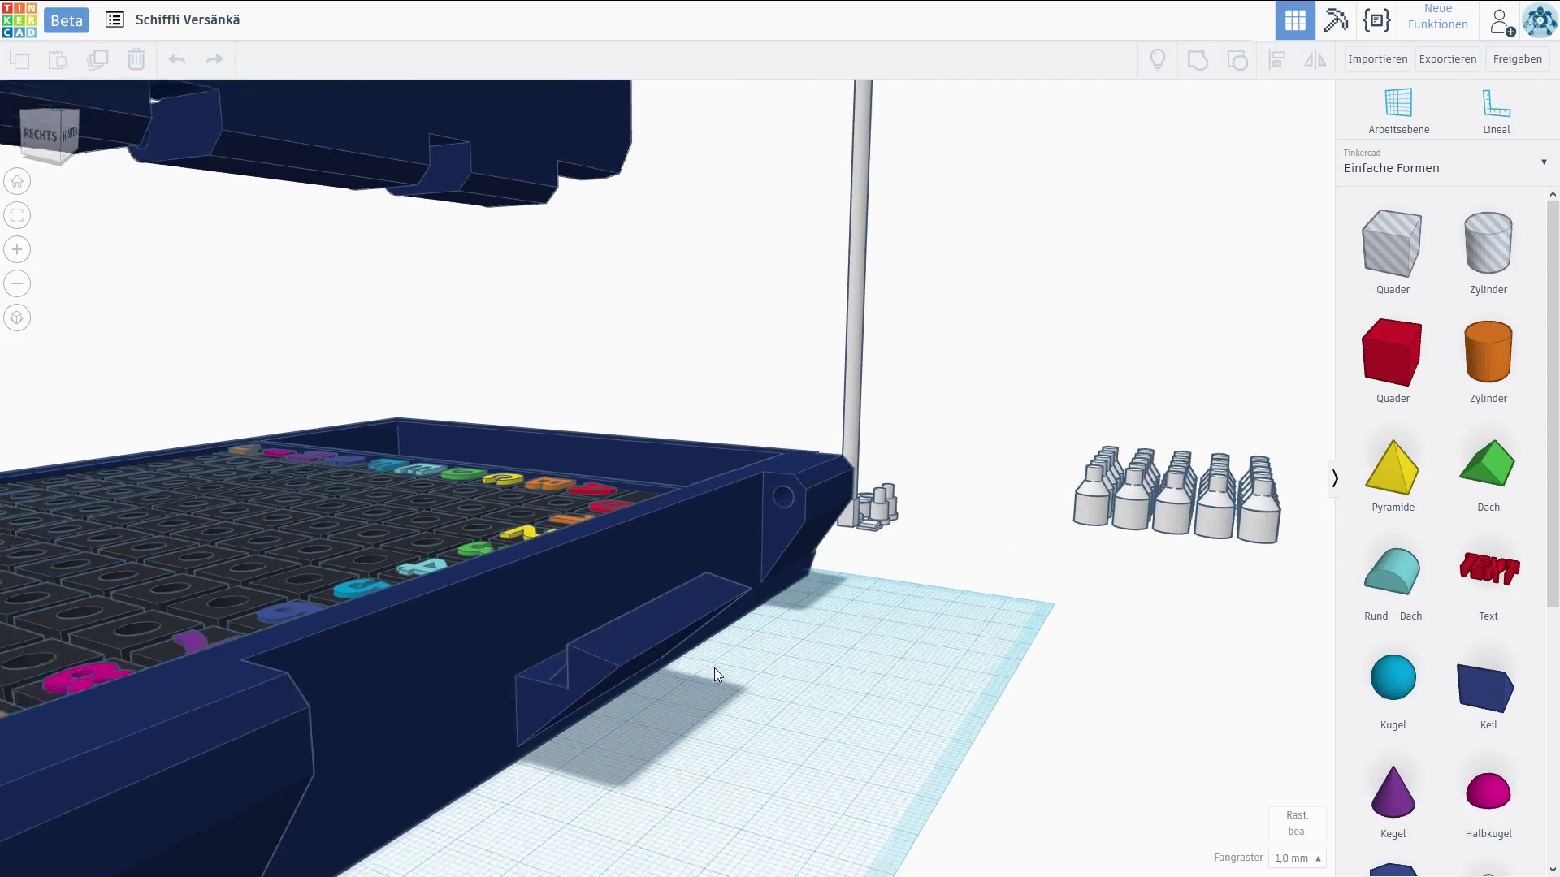
scroll(714, 667, down, 5)
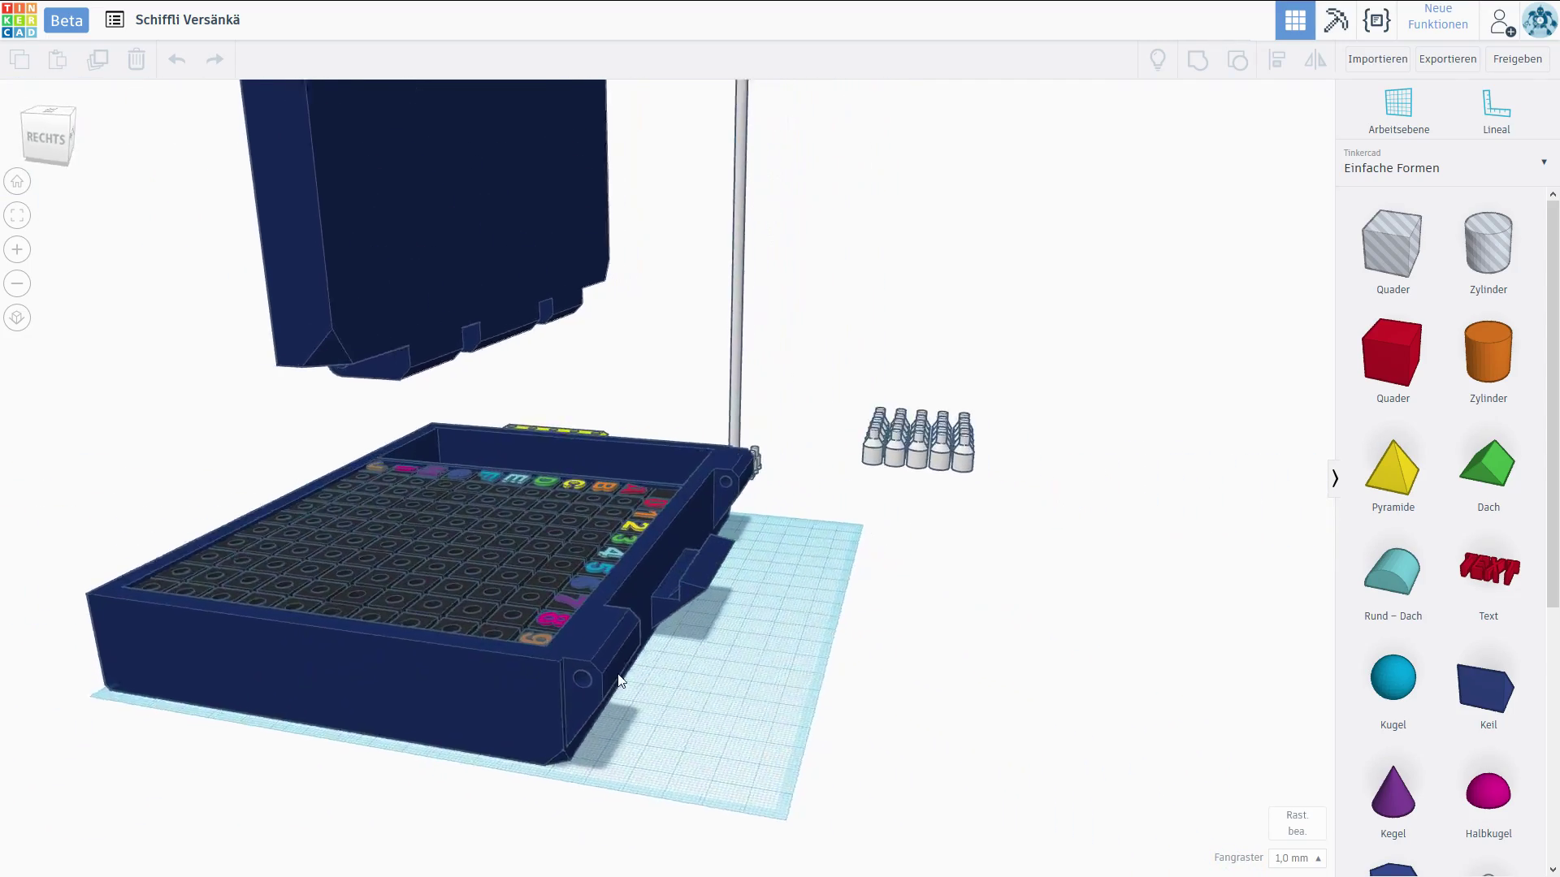
mouse_move(617, 680)
right_down()
mouse_move(636, 590)
mouse_move(784, 594)
mouse_move(548, 608)
right_up()
scroll(777, 634, down, 2)
scroll(544, 608, down, 2)
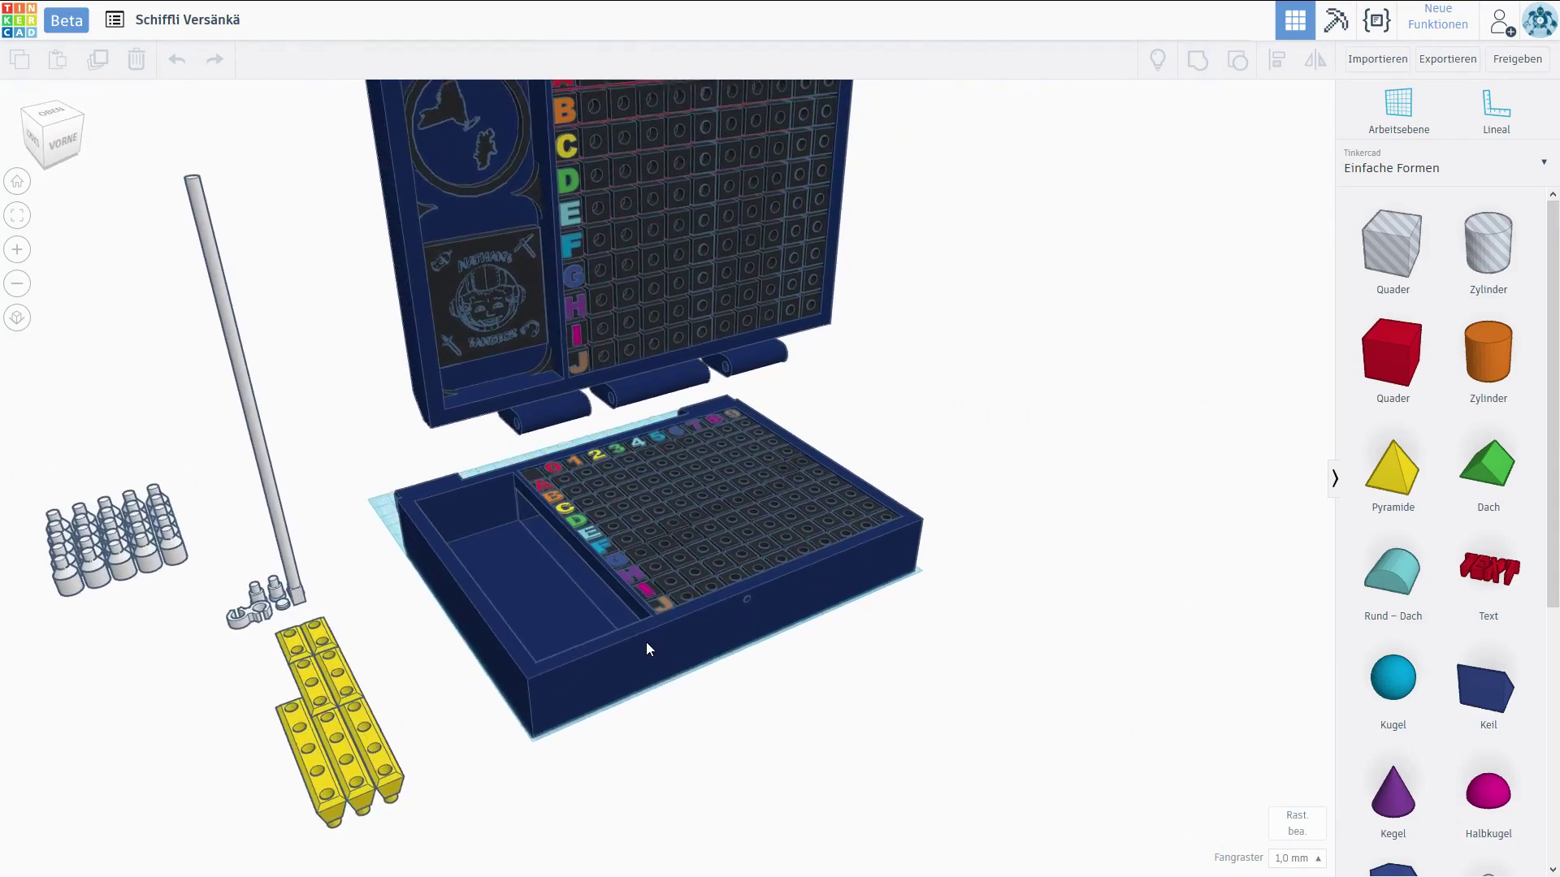
scroll(646, 649, up, 1)
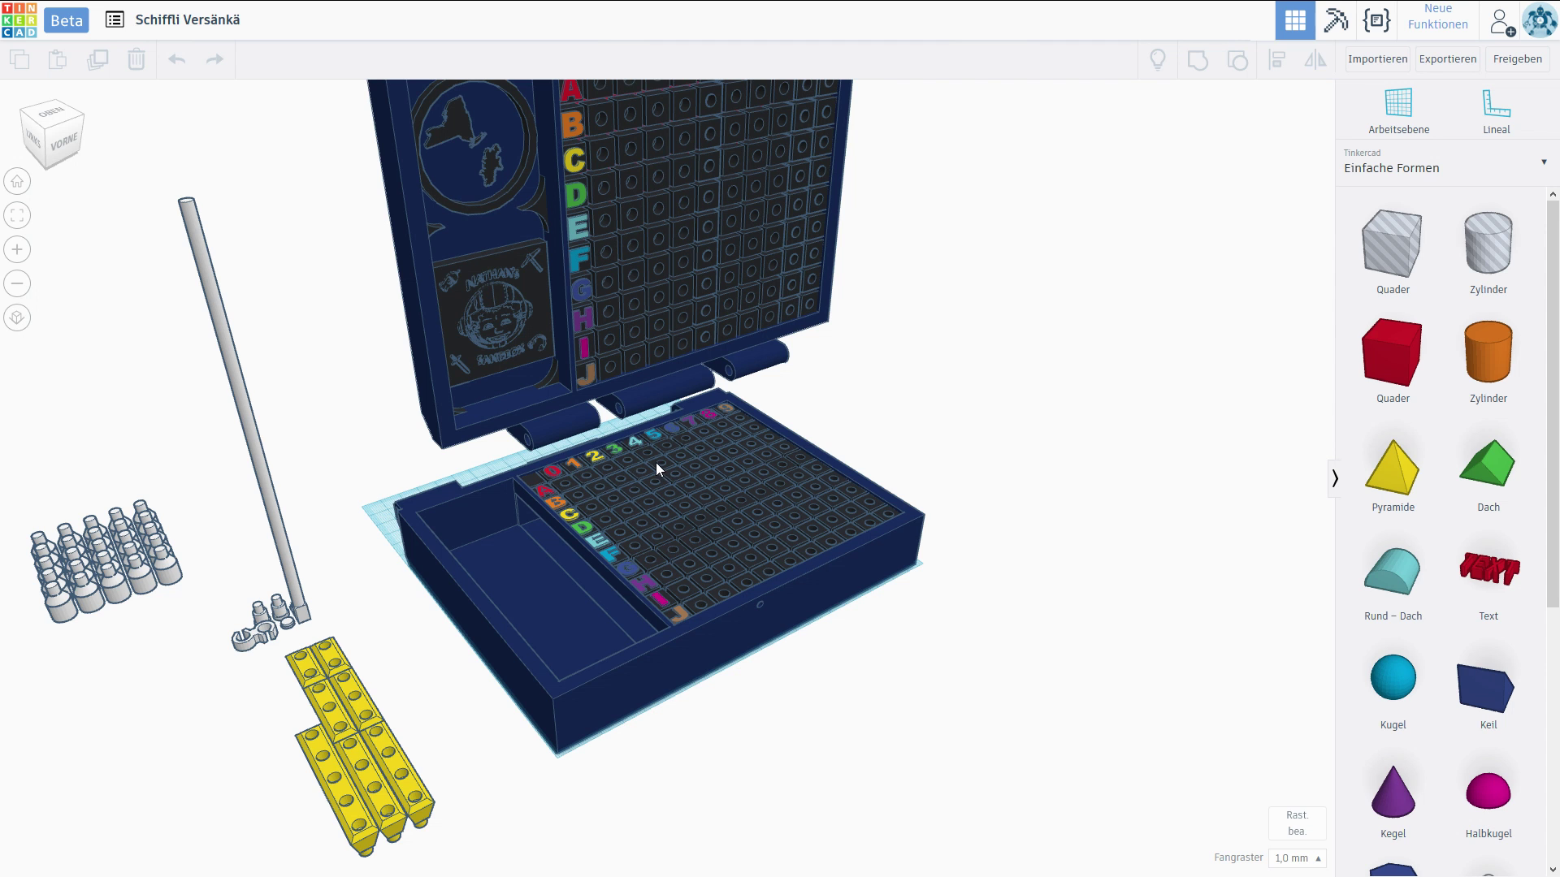
right_drag(656, 461, 716, 435)
scroll(709, 516, up, 1)
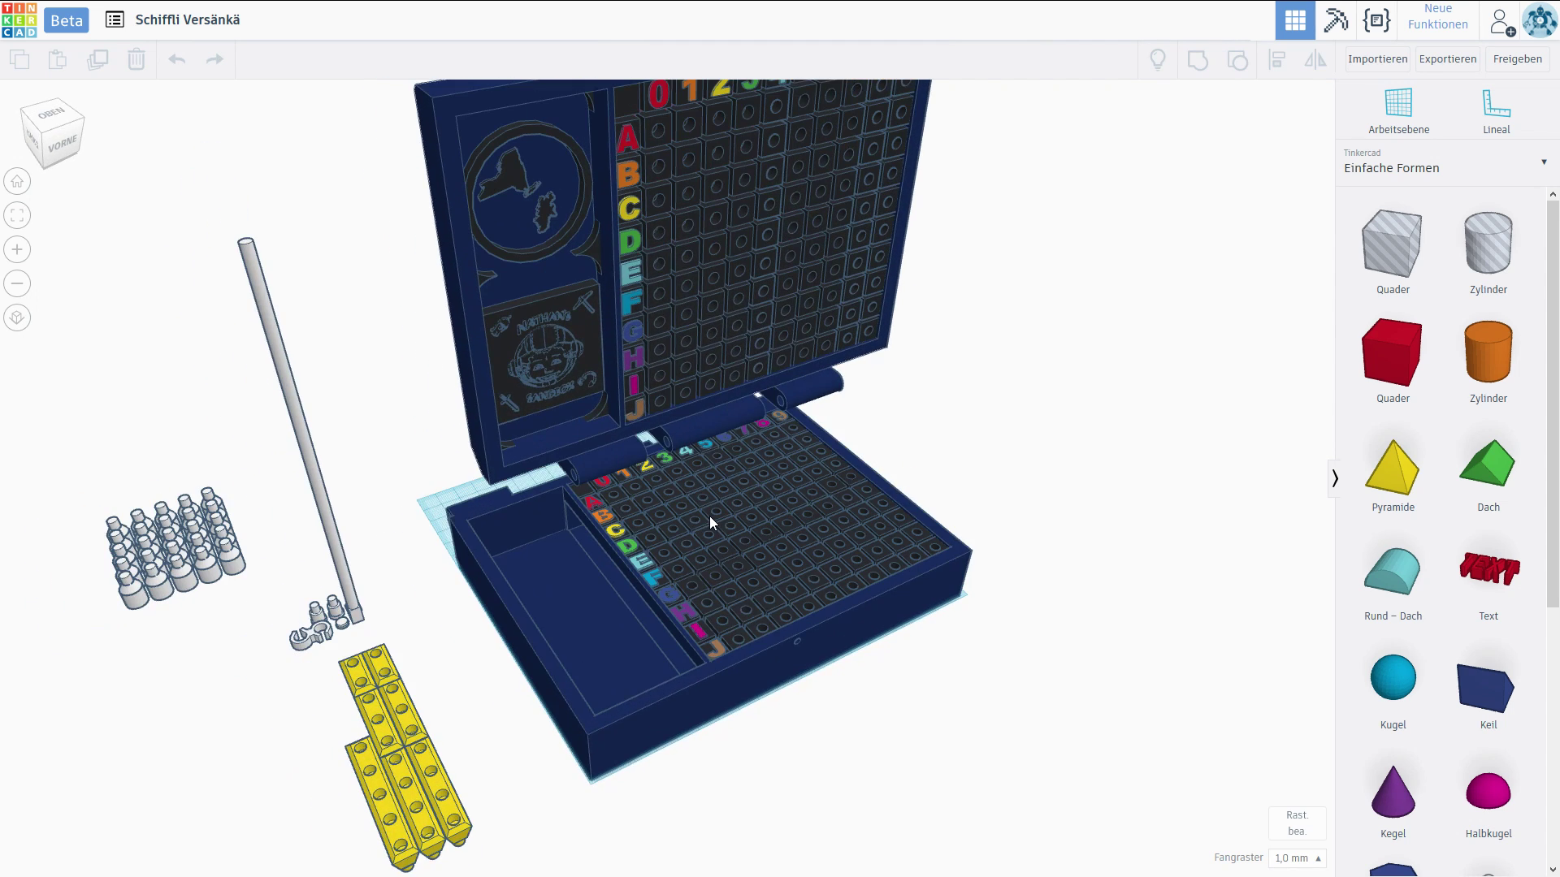
scroll(708, 516, up, 2)
scroll(721, 516, up, 1)
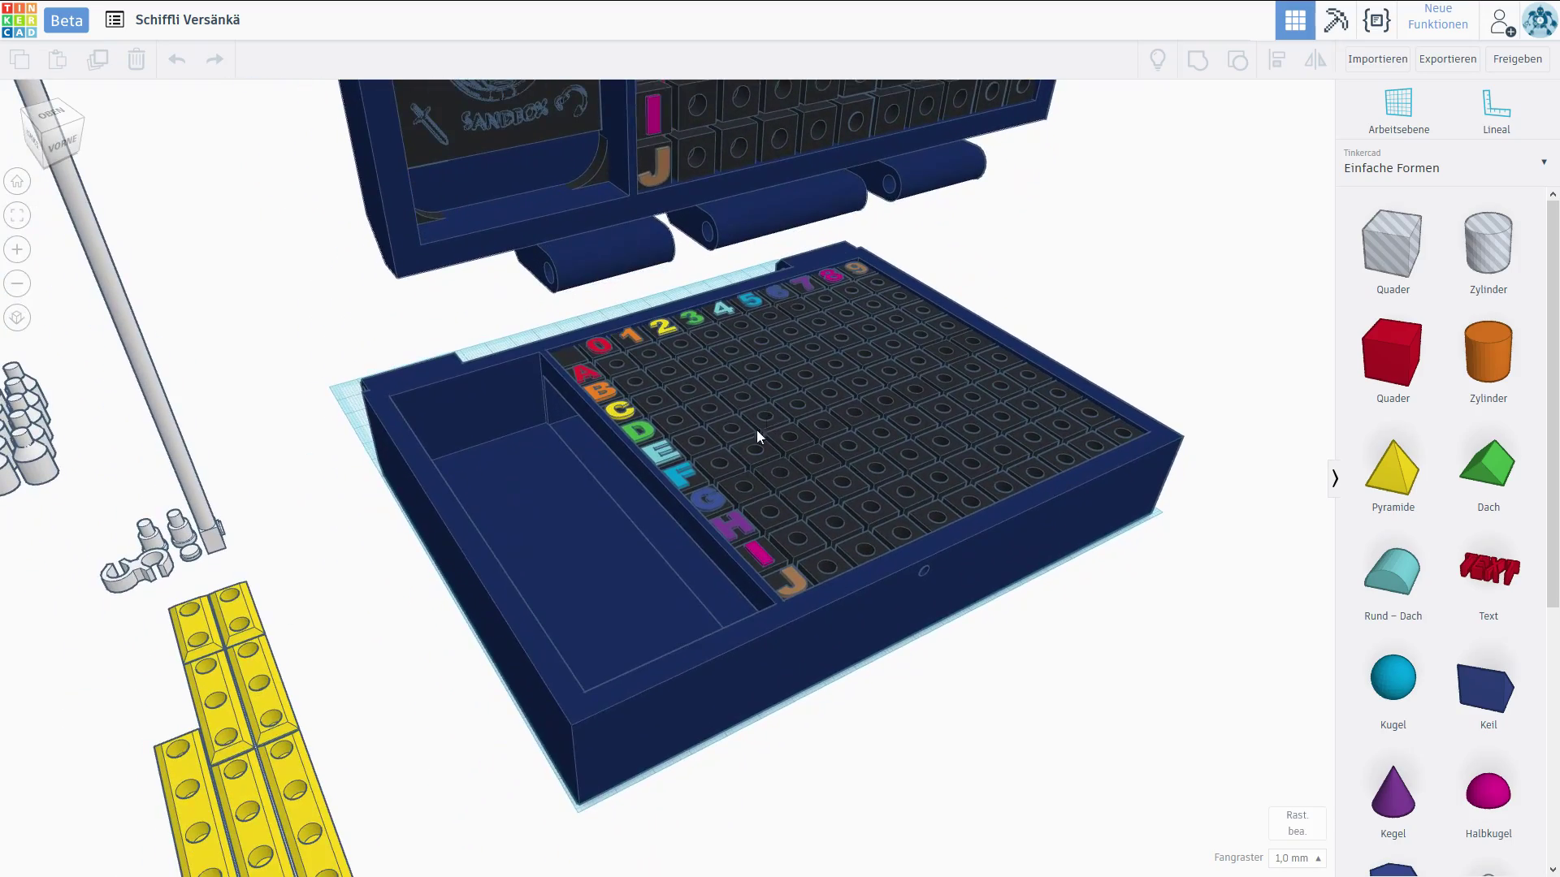
- Select the base box, add the pole and clips, clear, then reselect the box
click(612, 566)
mouse_move(612, 565)
right_down()
mouse_move(825, 510)
mouse_move(637, 563)
mouse_move(498, 540)
mouse_move(834, 516)
mouse_move(884, 504)
mouse_move(896, 478)
mouse_move(652, 503)
right_up()
scroll(672, 495, up, 2)
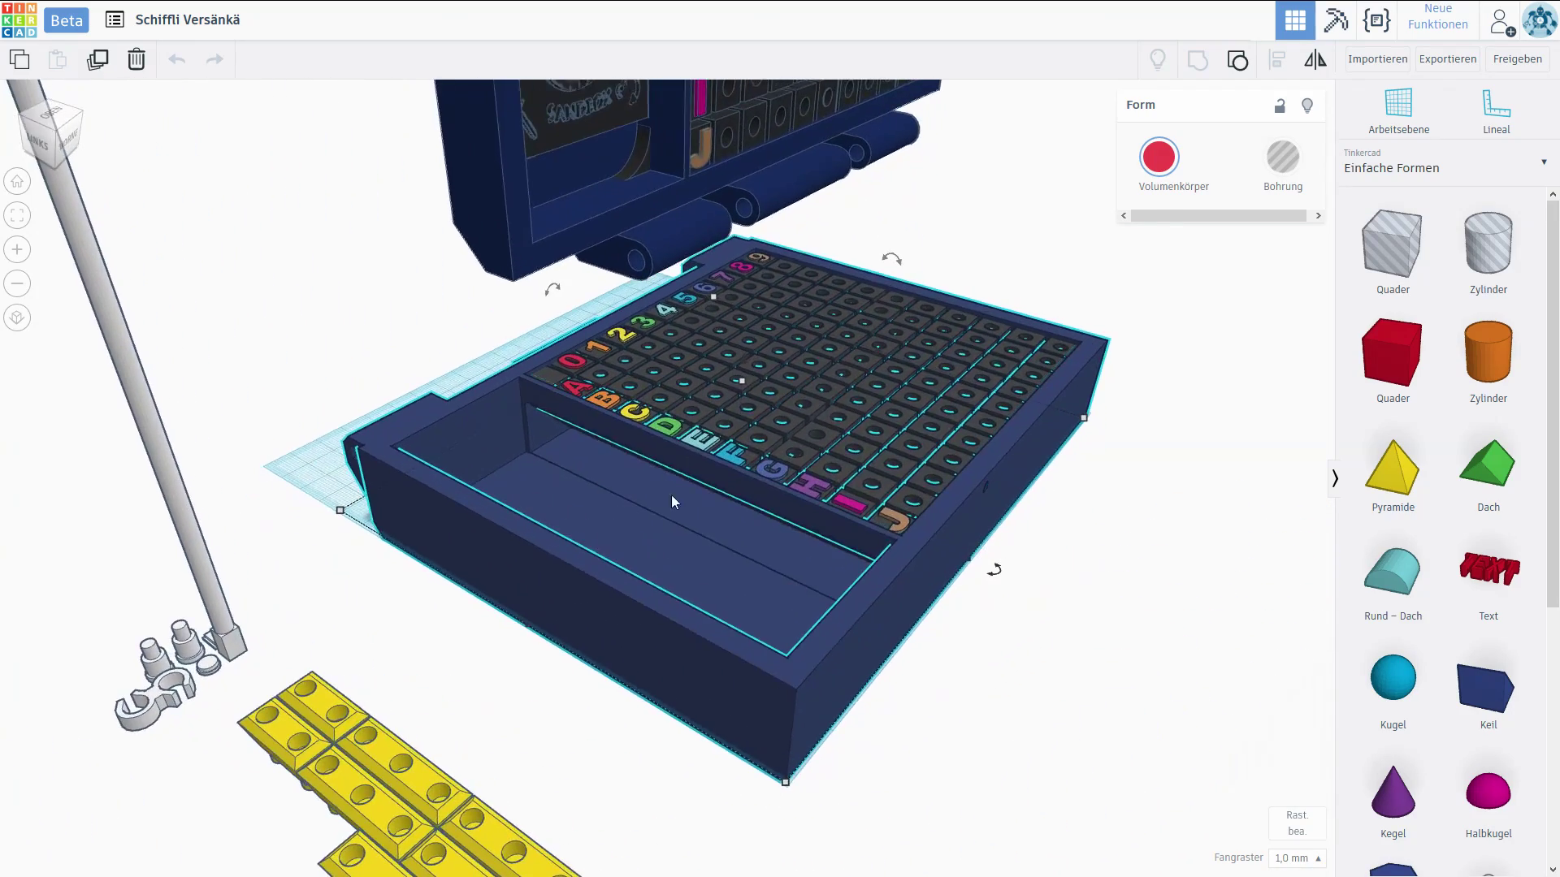
scroll(779, 458, down, 2)
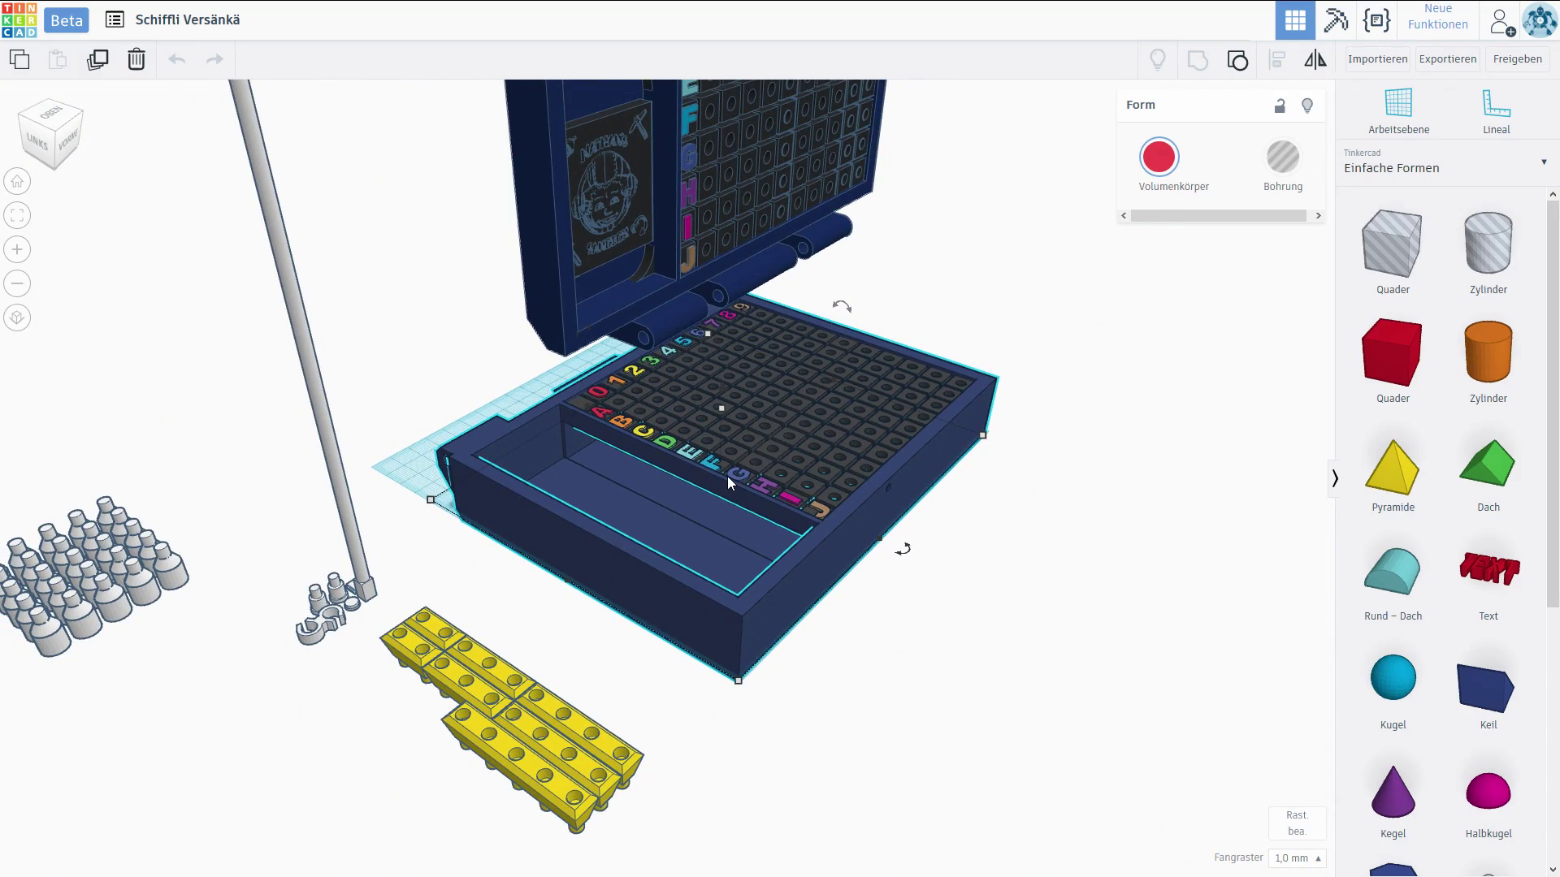
scroll(401, 567, down, 2)
shift+drag(418, 557, 323, 609)
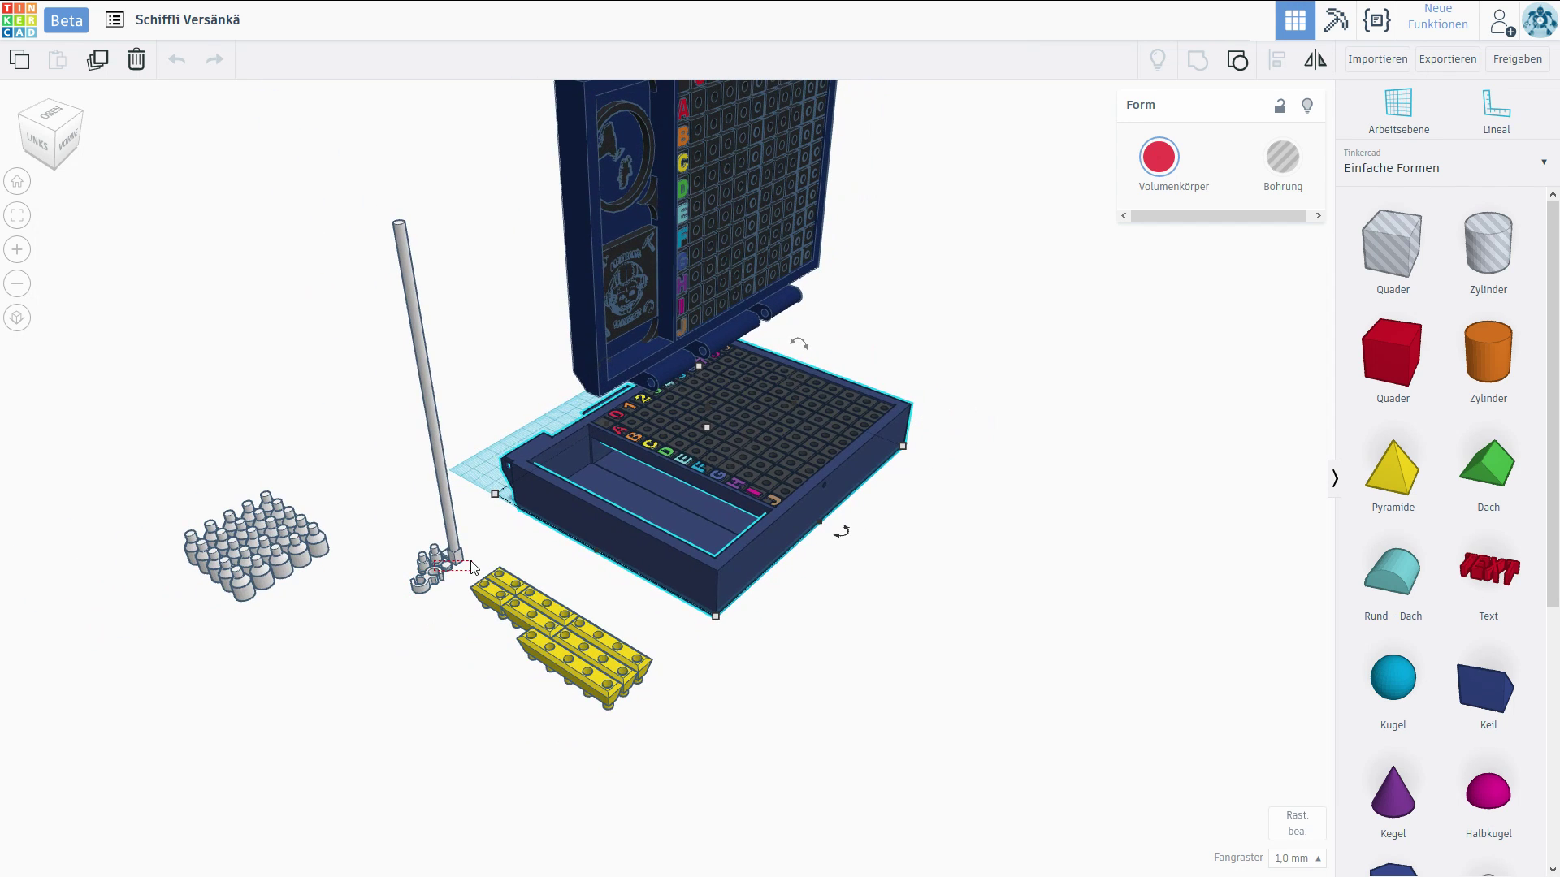
click(558, 560)
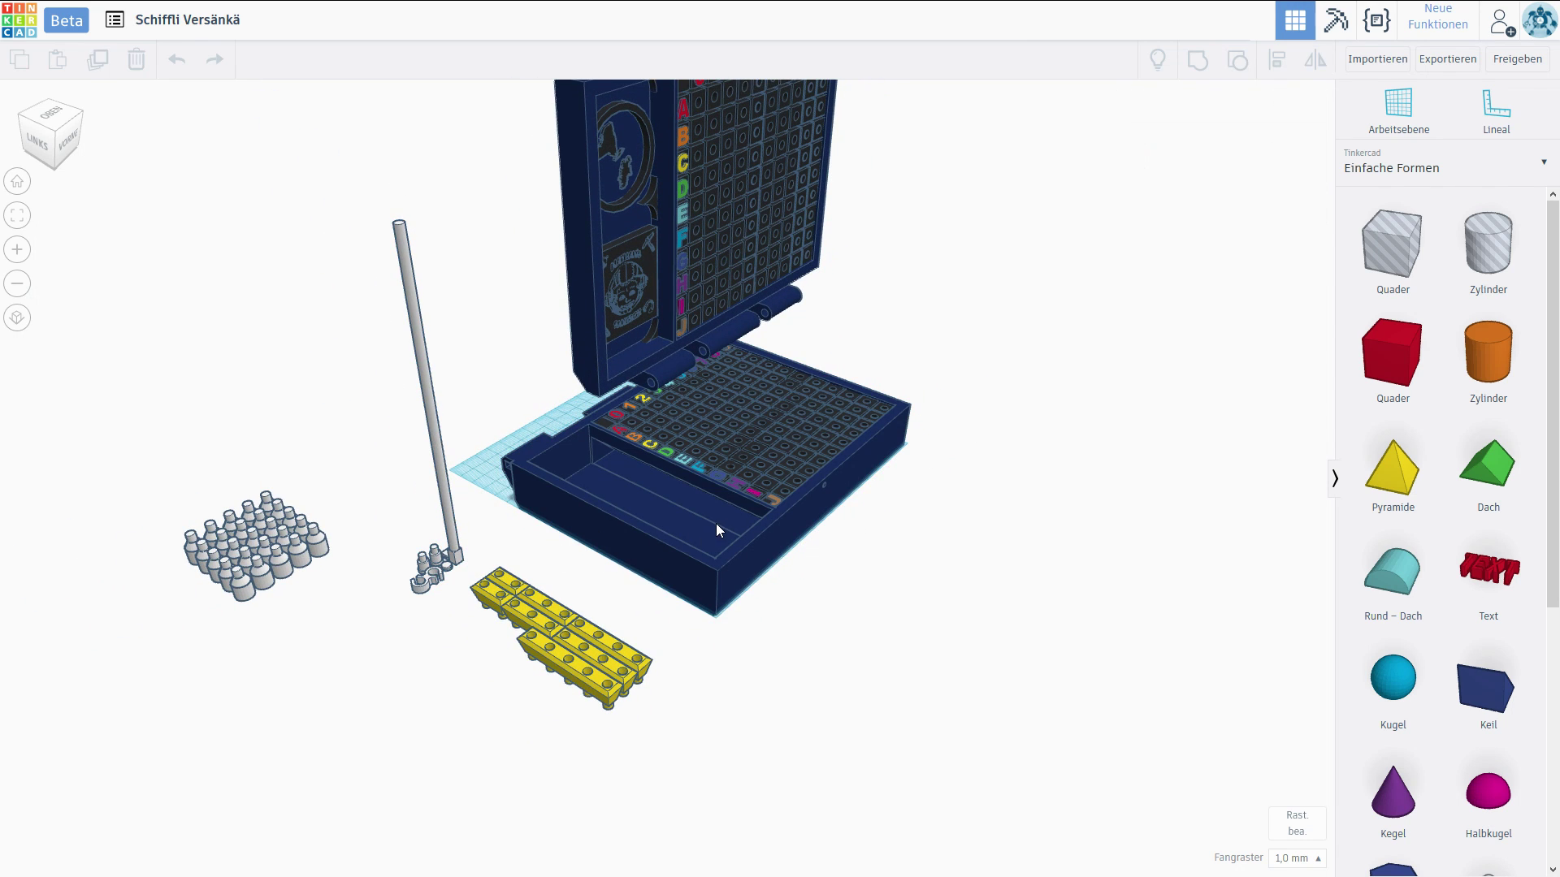
scroll(710, 527, up, 3)
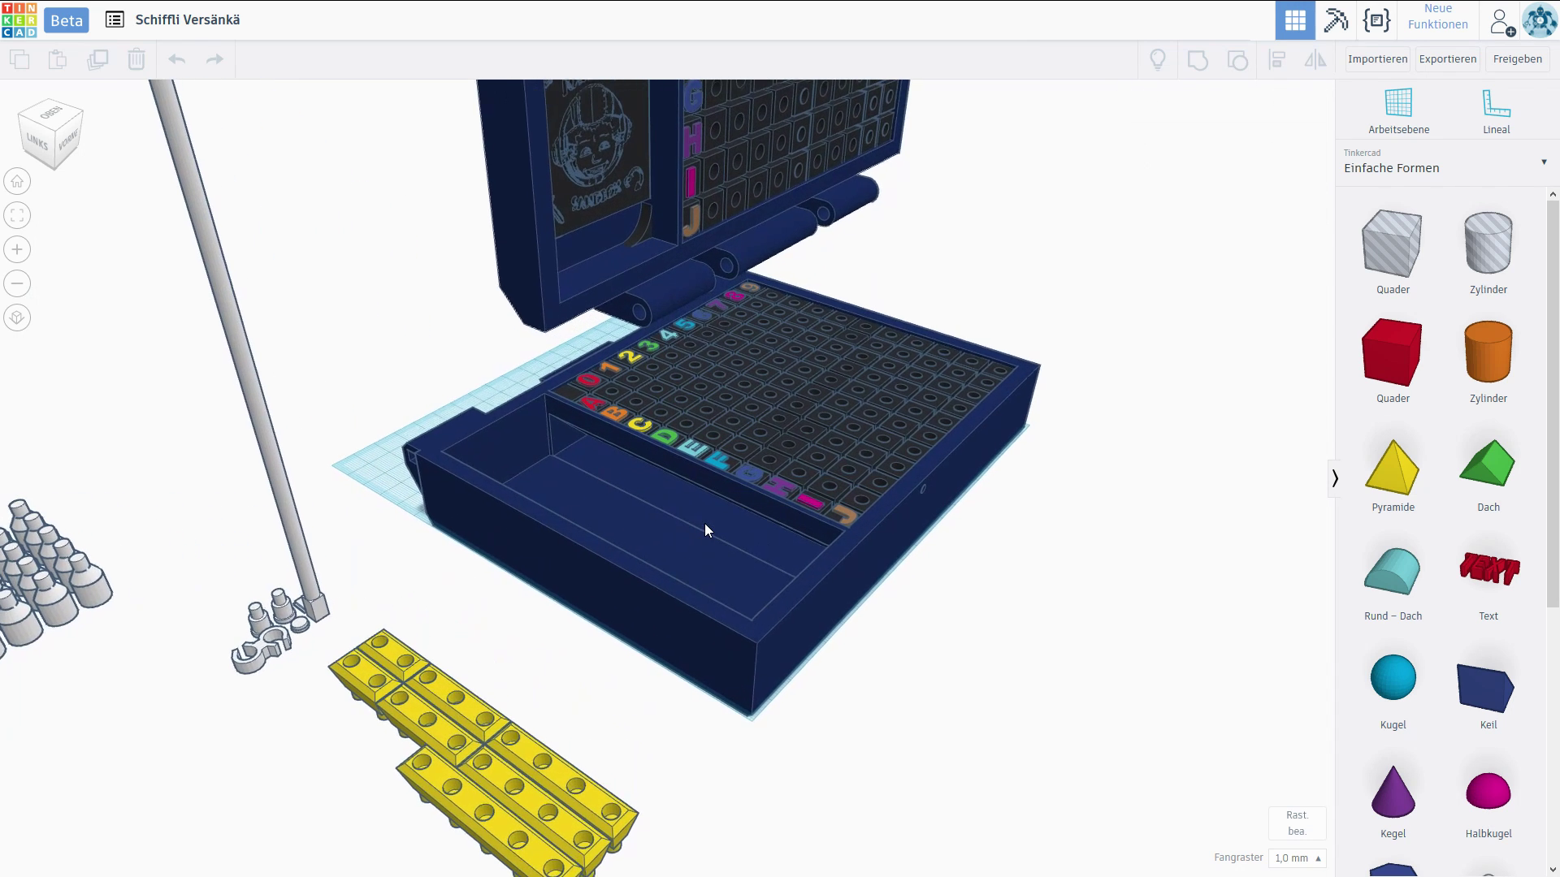
click(783, 489)
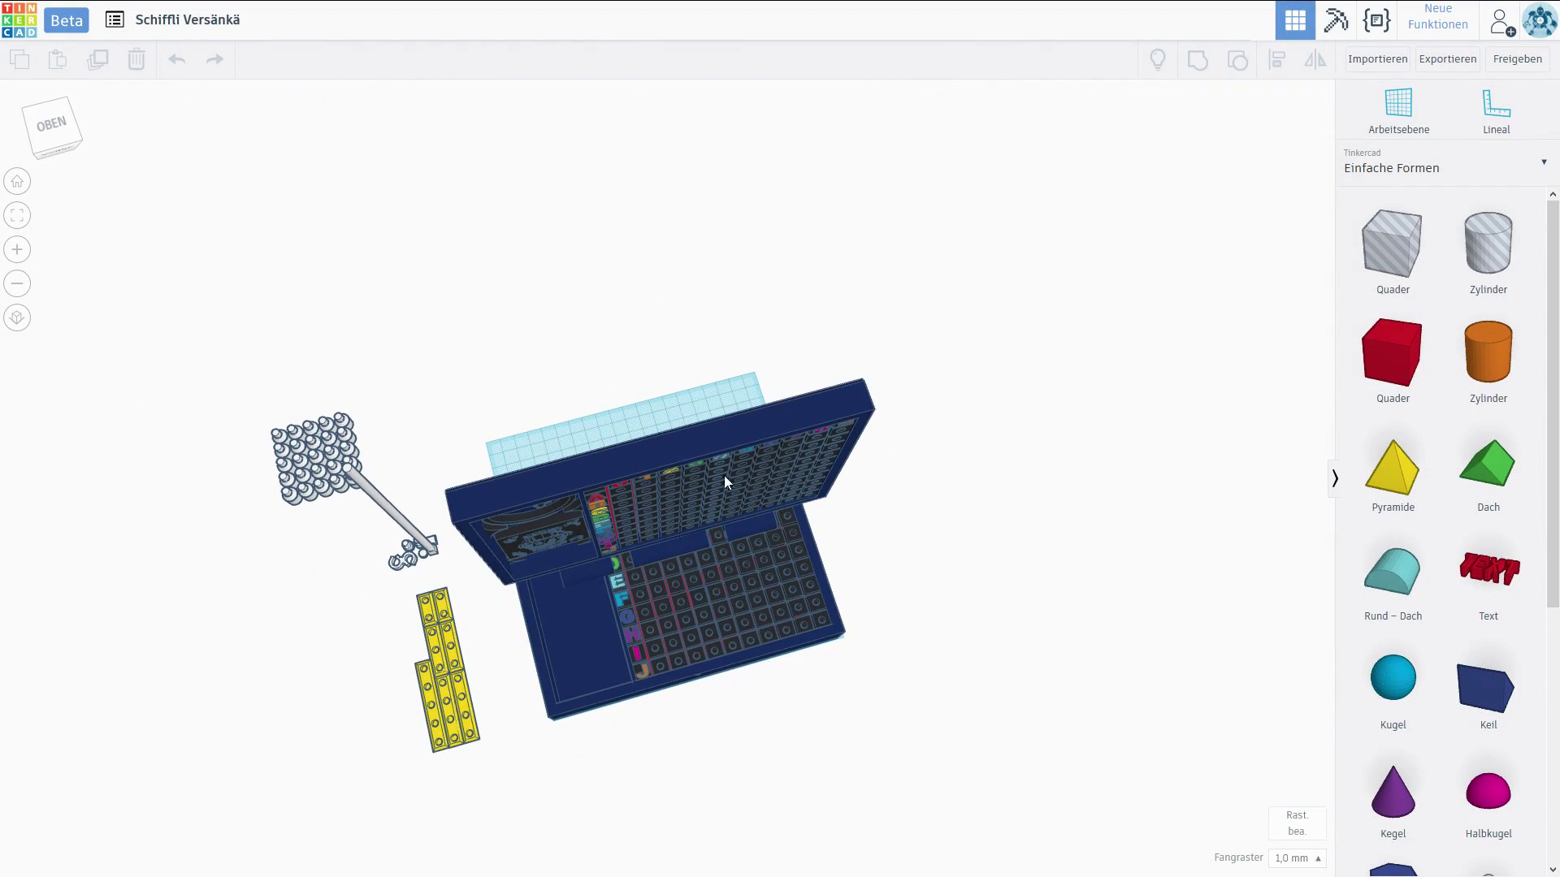
scroll(664, 467, up, 5)
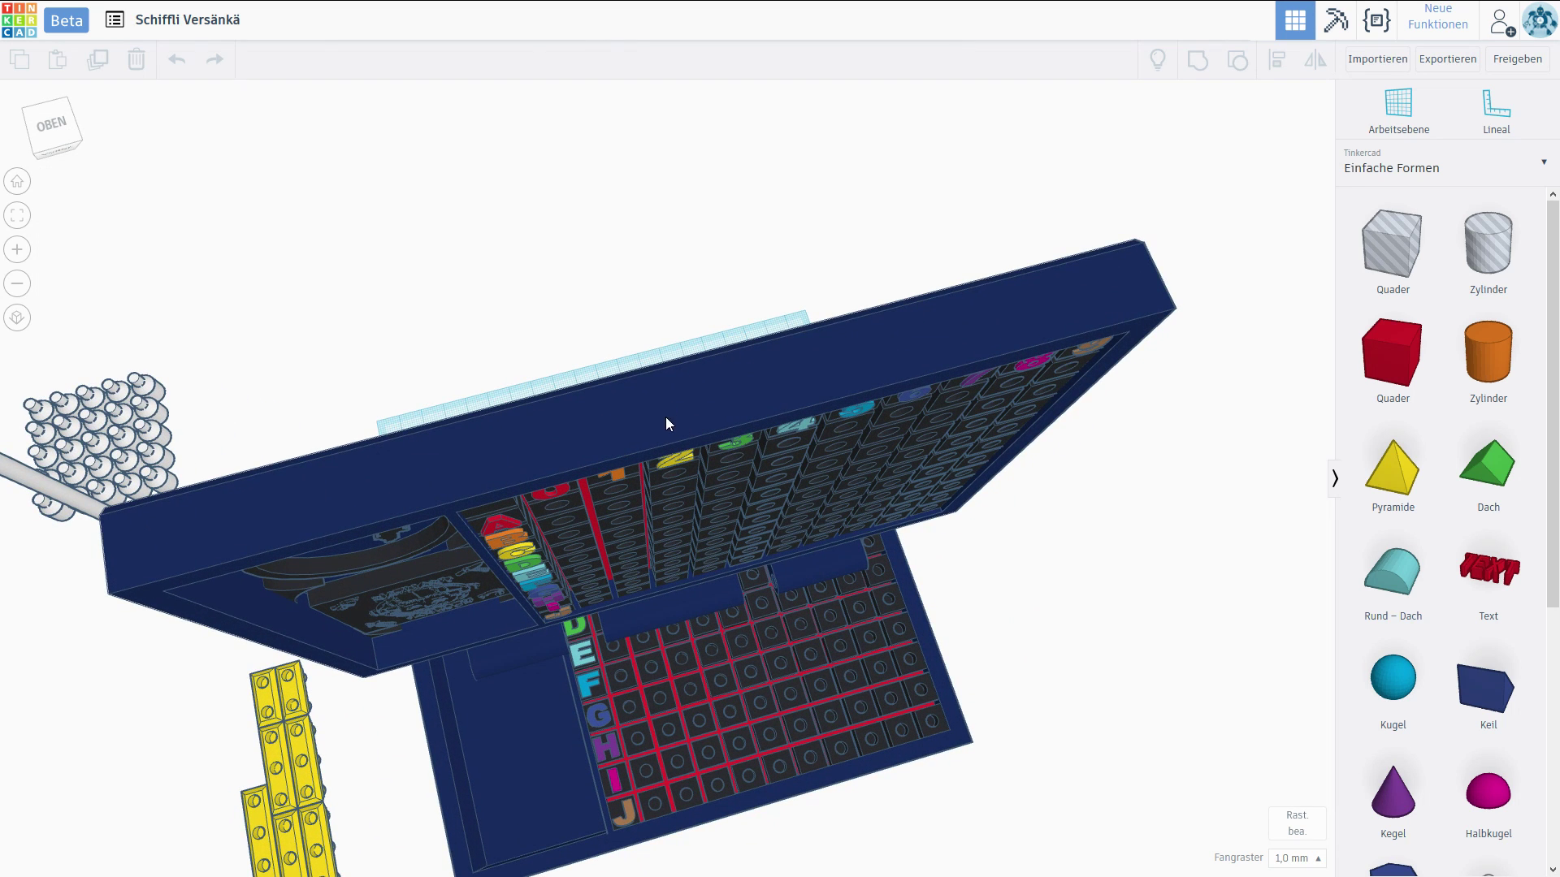
- Swing the view between top-down and front views of the box and board
mouse_move(794, 524)
right_down()
mouse_move(792, 552)
mouse_move(794, 461)
mouse_move(774, 589)
mouse_move(699, 358)
right_up()
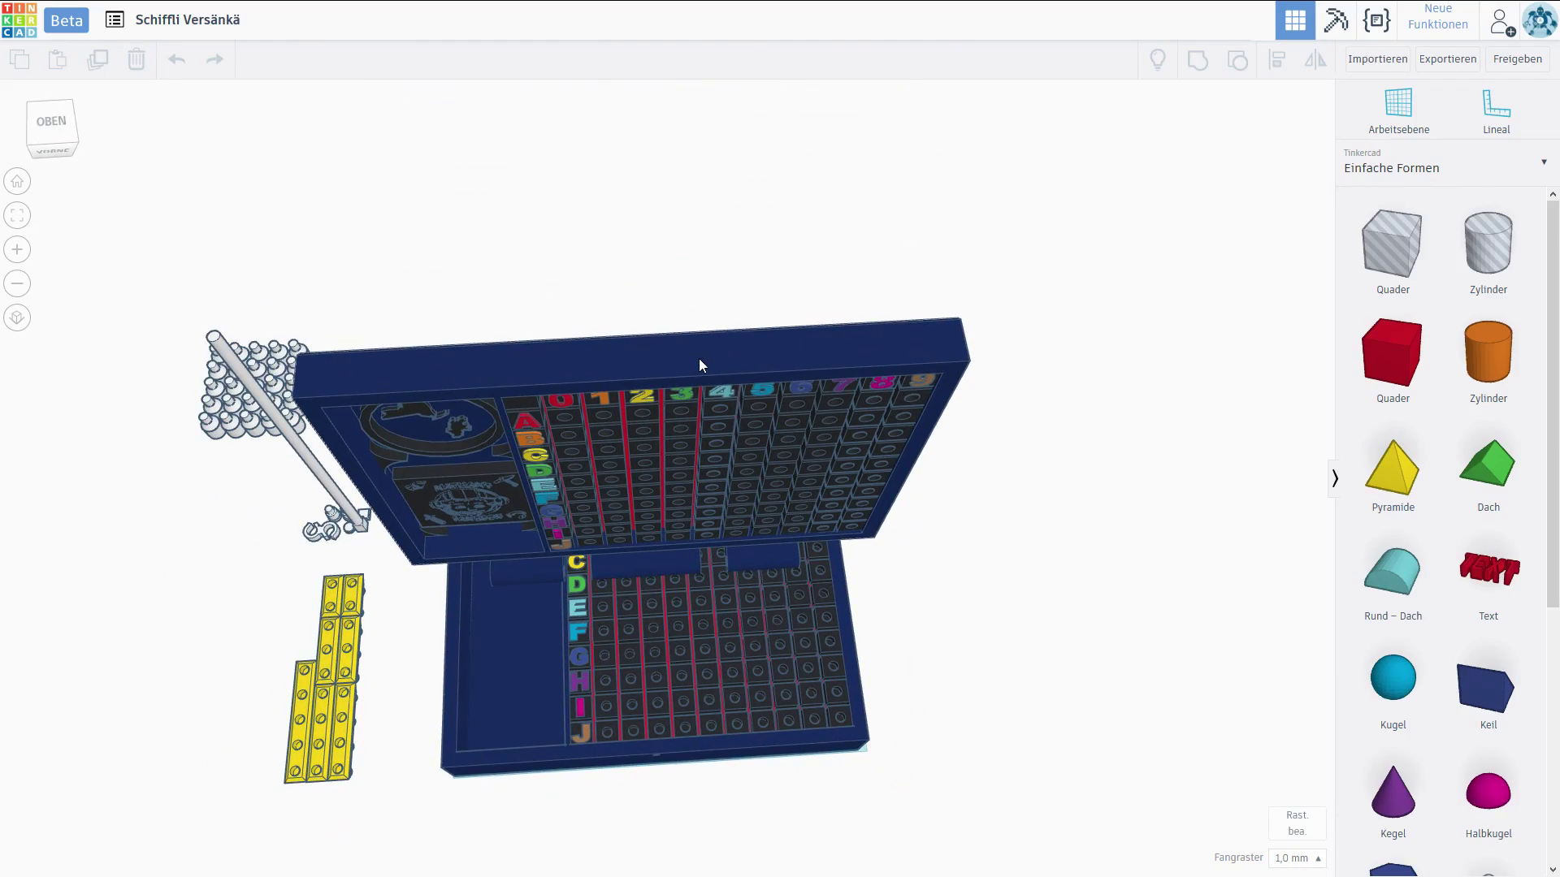
mouse_move(780, 577)
right_down()
mouse_move(820, 472)
mouse_move(740, 471)
mouse_move(722, 505)
right_up()
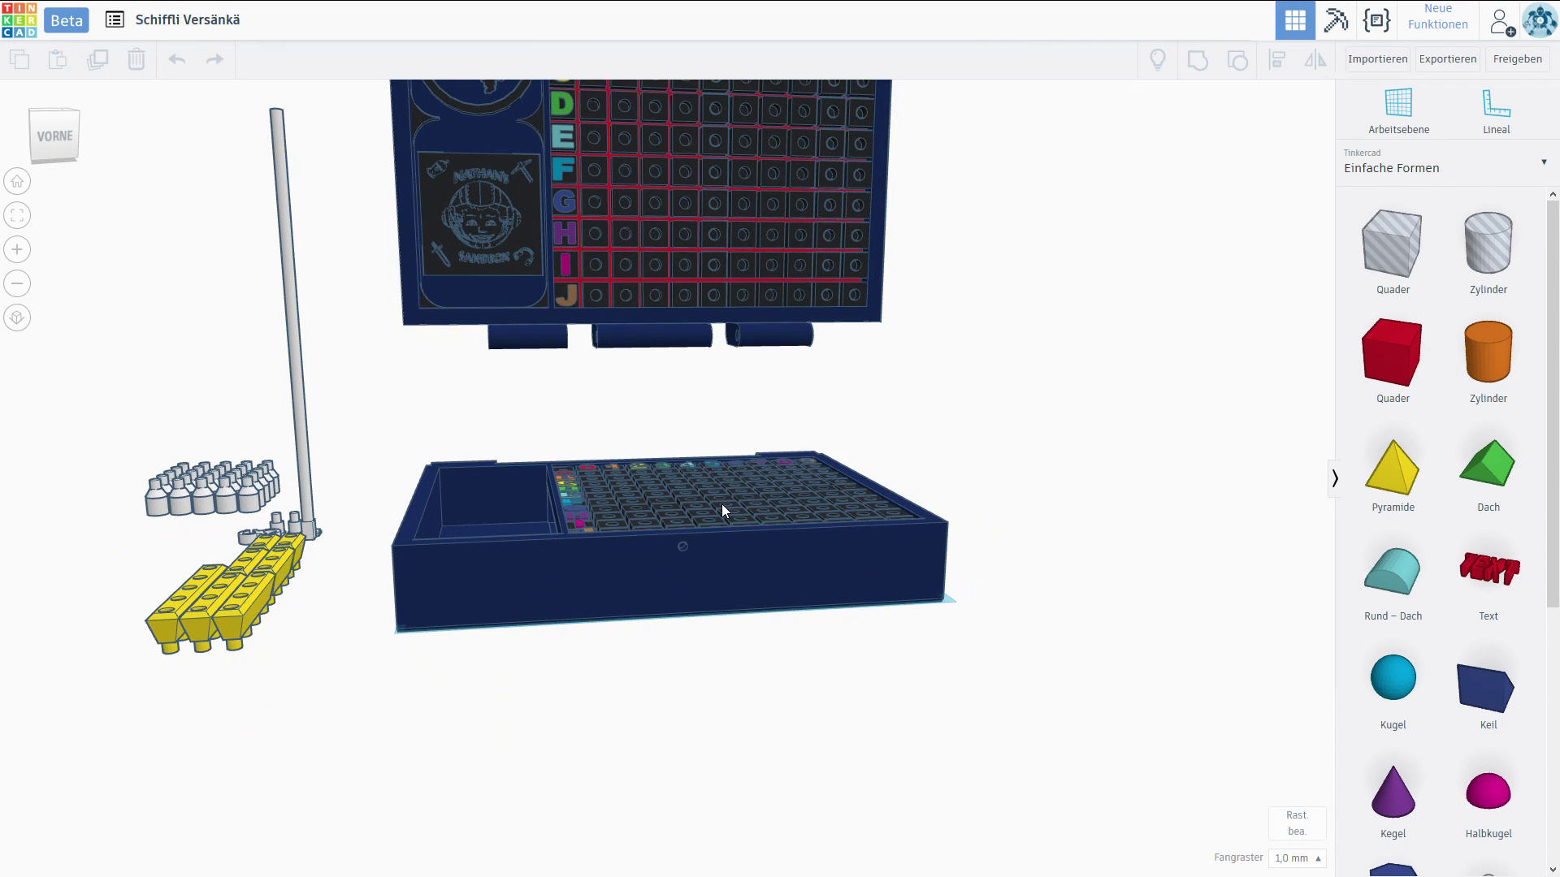
scroll(719, 510, up, 3)
scroll(755, 483, down, 2)
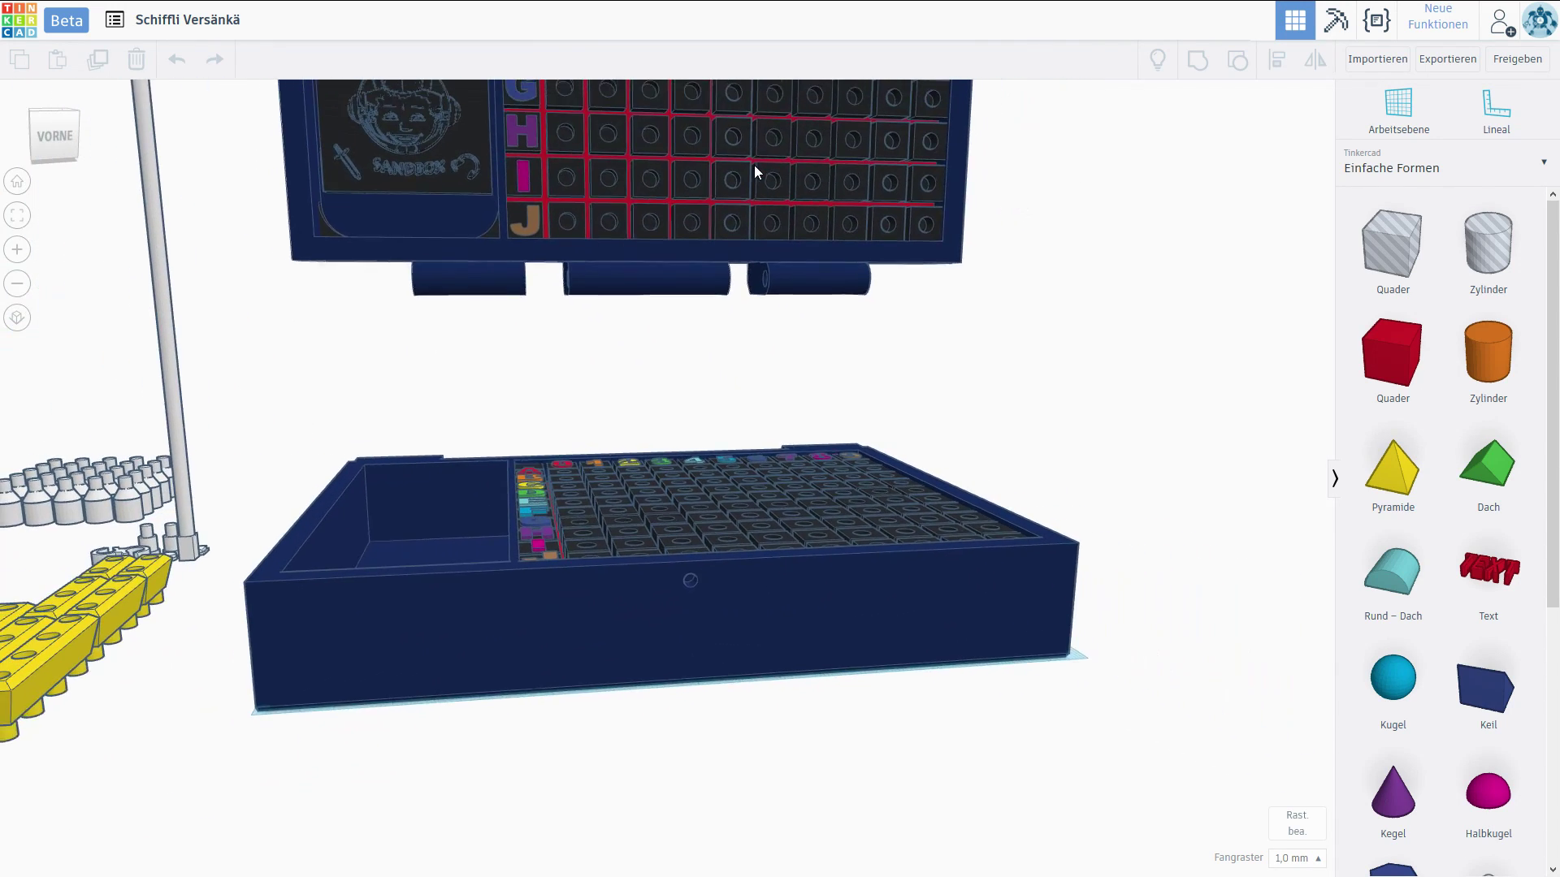
scroll(732, 232, down, 1)
scroll(732, 553, up, 1)
scroll(732, 565, up, 2)
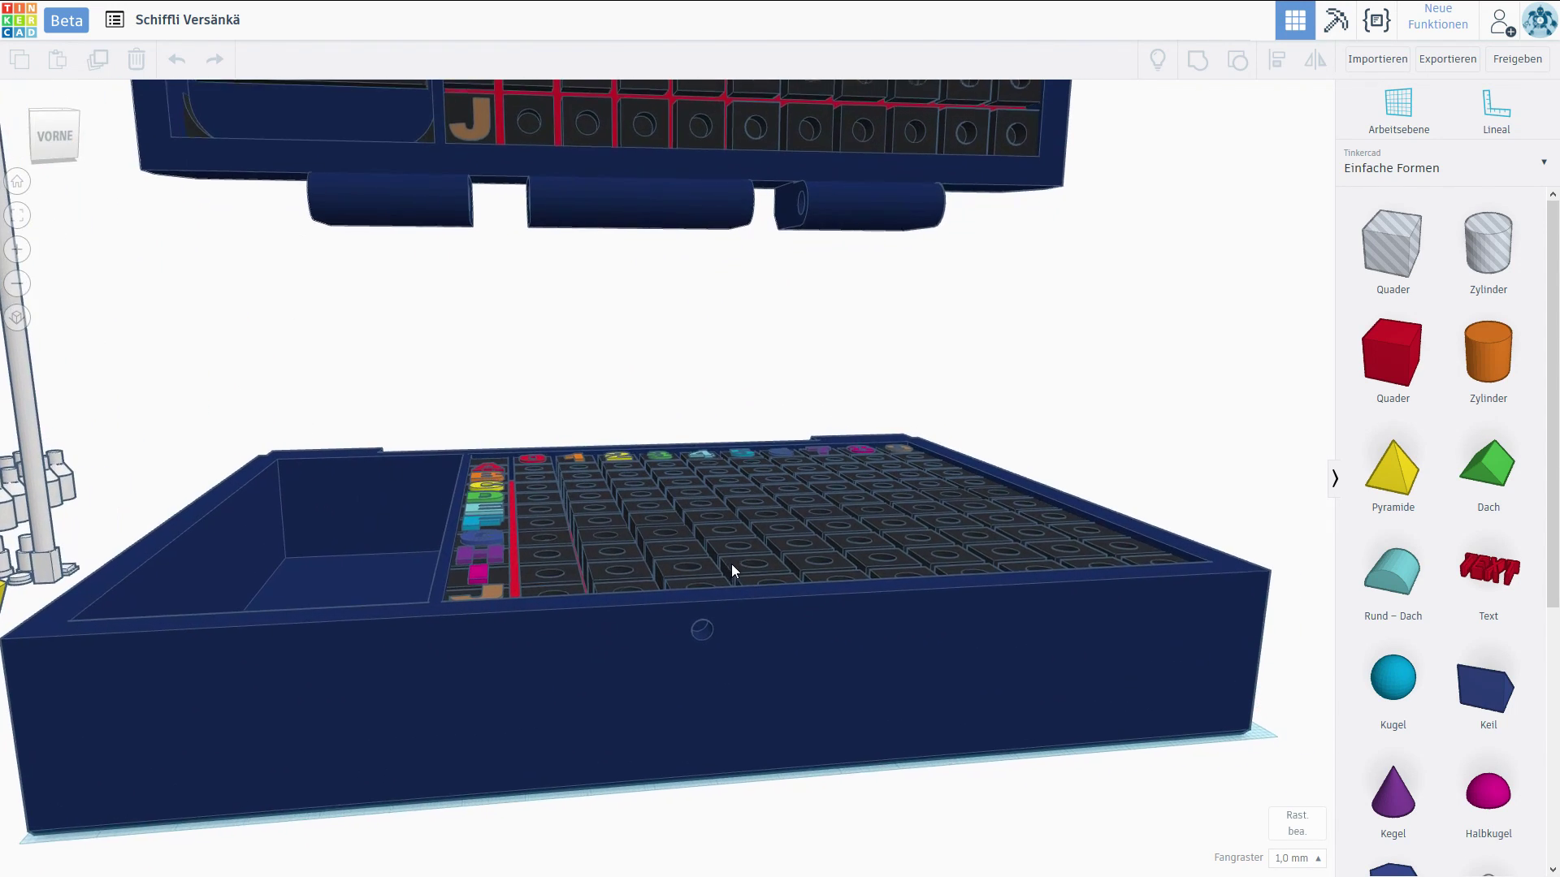
scroll(733, 448, up, 2)
scroll(706, 462, up, 1)
scroll(694, 470, up, 1)
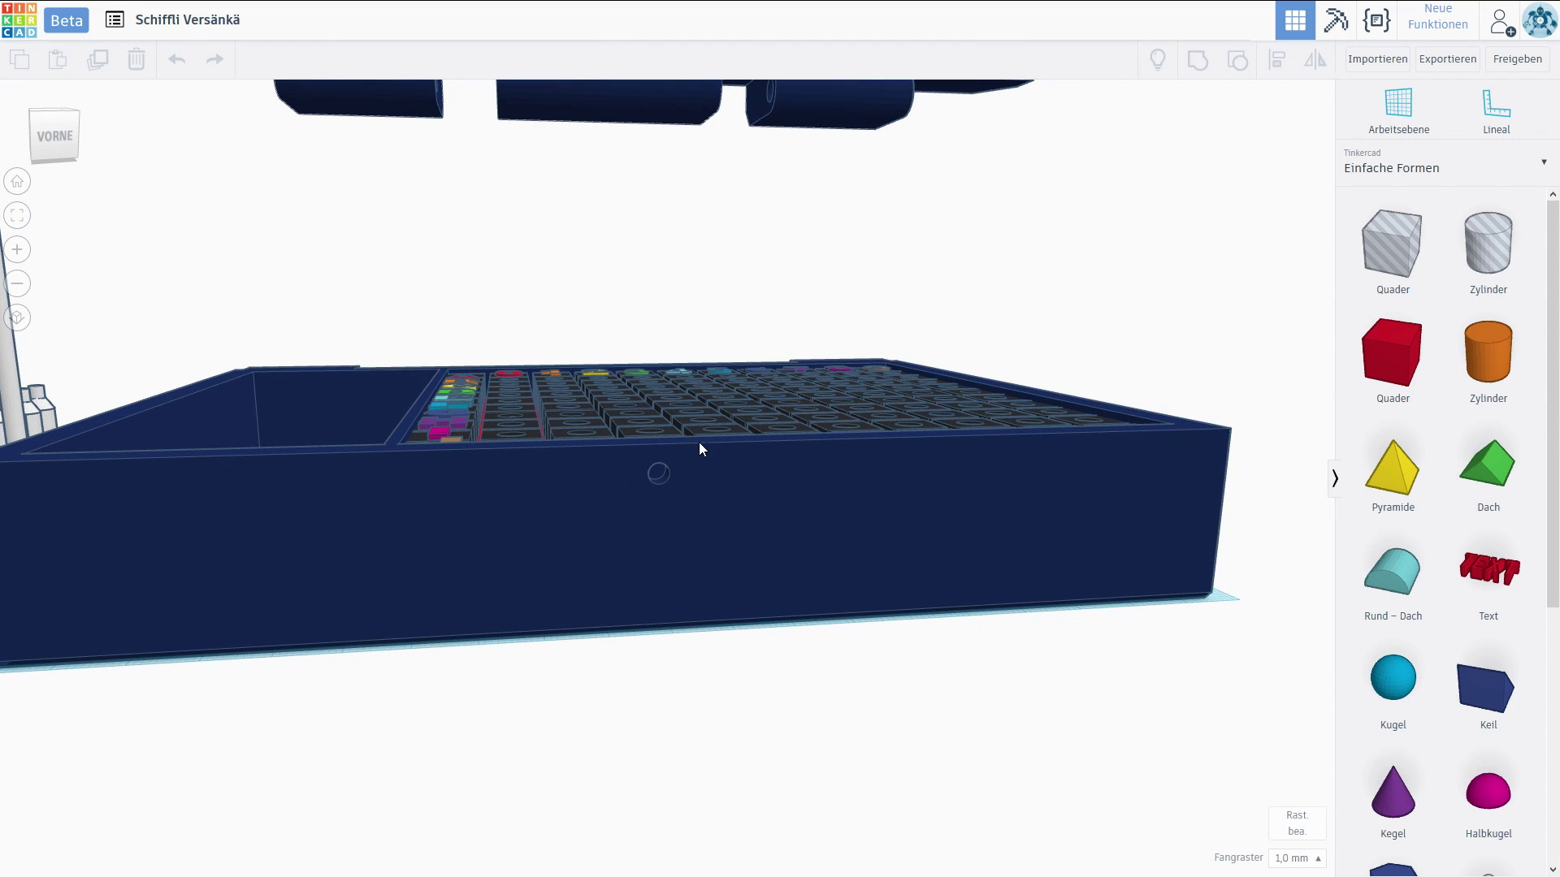
mouse_move(699, 448)
right_down()
mouse_move(714, 386)
mouse_move(718, 433)
mouse_move(797, 306)
mouse_move(714, 279)
mouse_move(730, 375)
mouse_move(774, 297)
mouse_move(768, 319)
right_up()
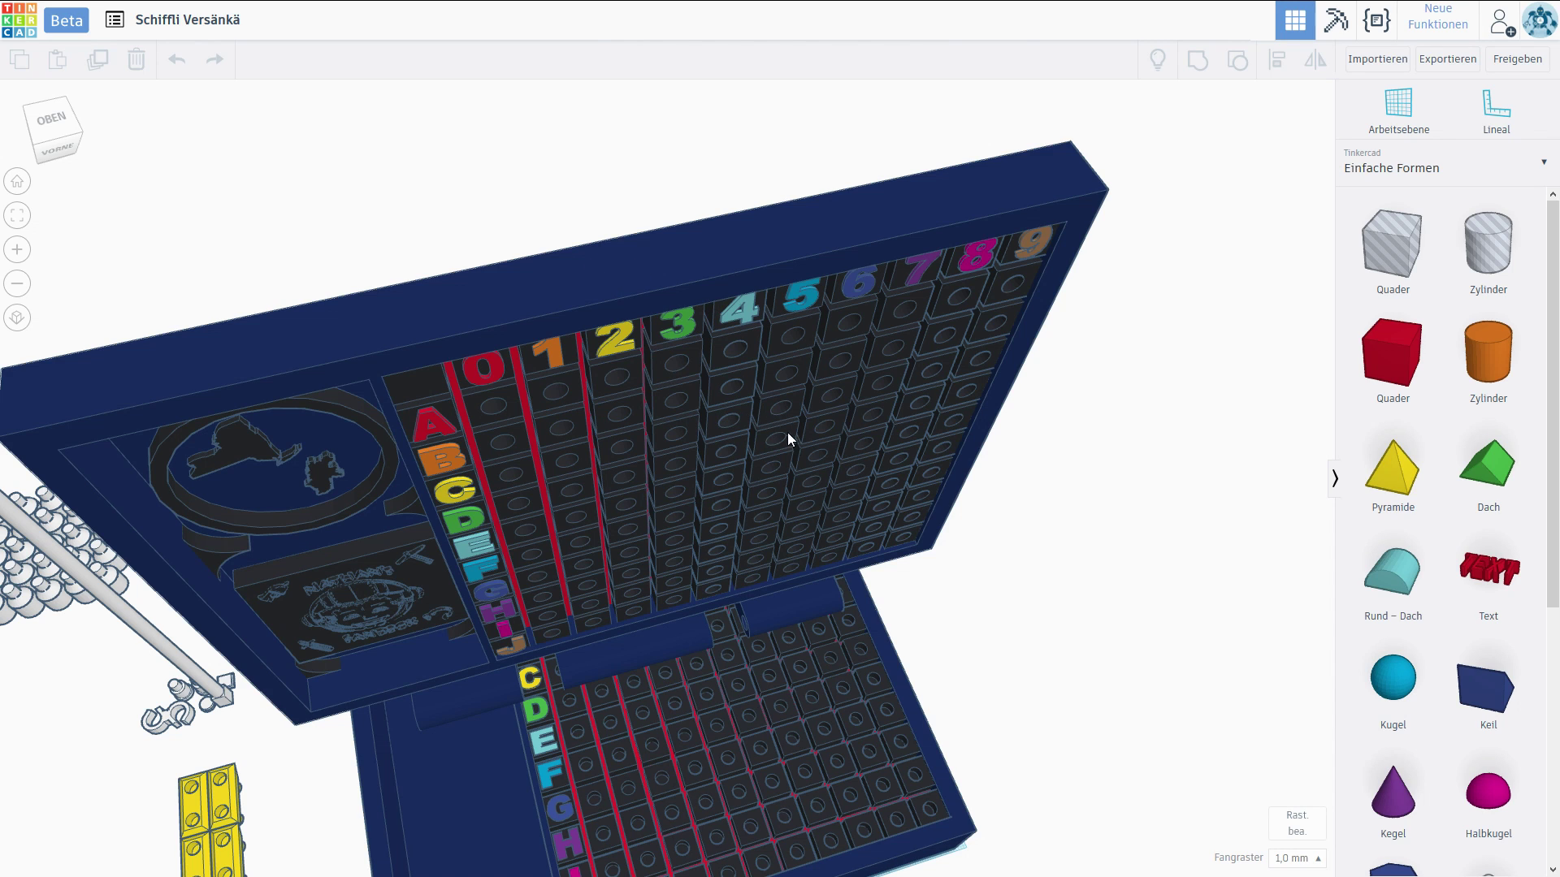
scroll(783, 440, up, 2)
scroll(834, 331, up, 2)
mouse_move(833, 330)
right_down()
mouse_move(811, 475)
mouse_move(825, 463)
mouse_move(893, 507)
mouse_move(863, 586)
mouse_move(780, 607)
right_up()
scroll(822, 456, down, 3)
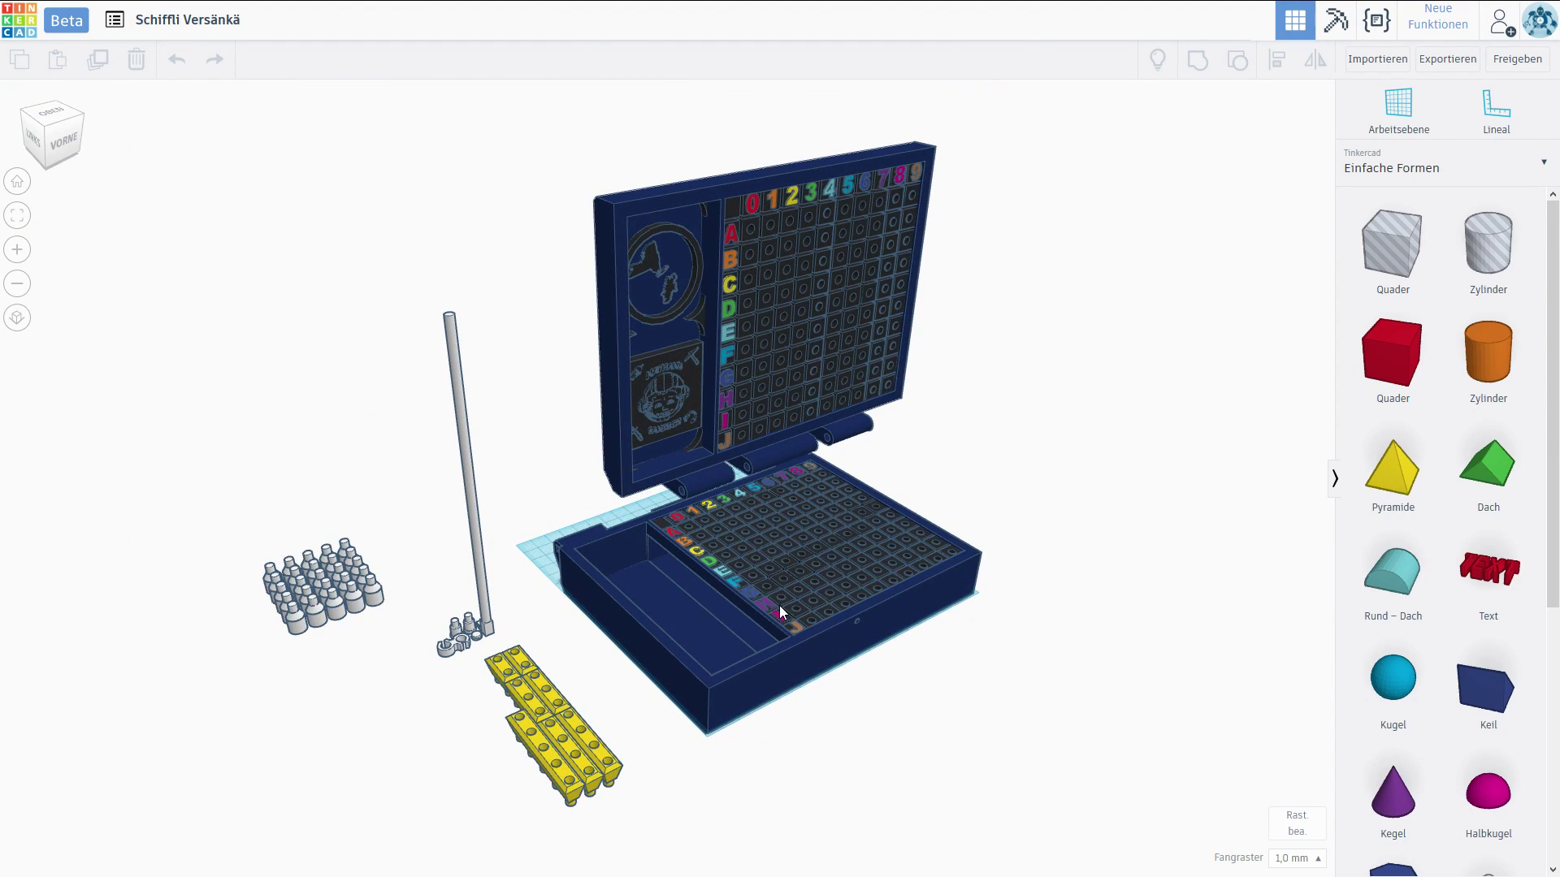